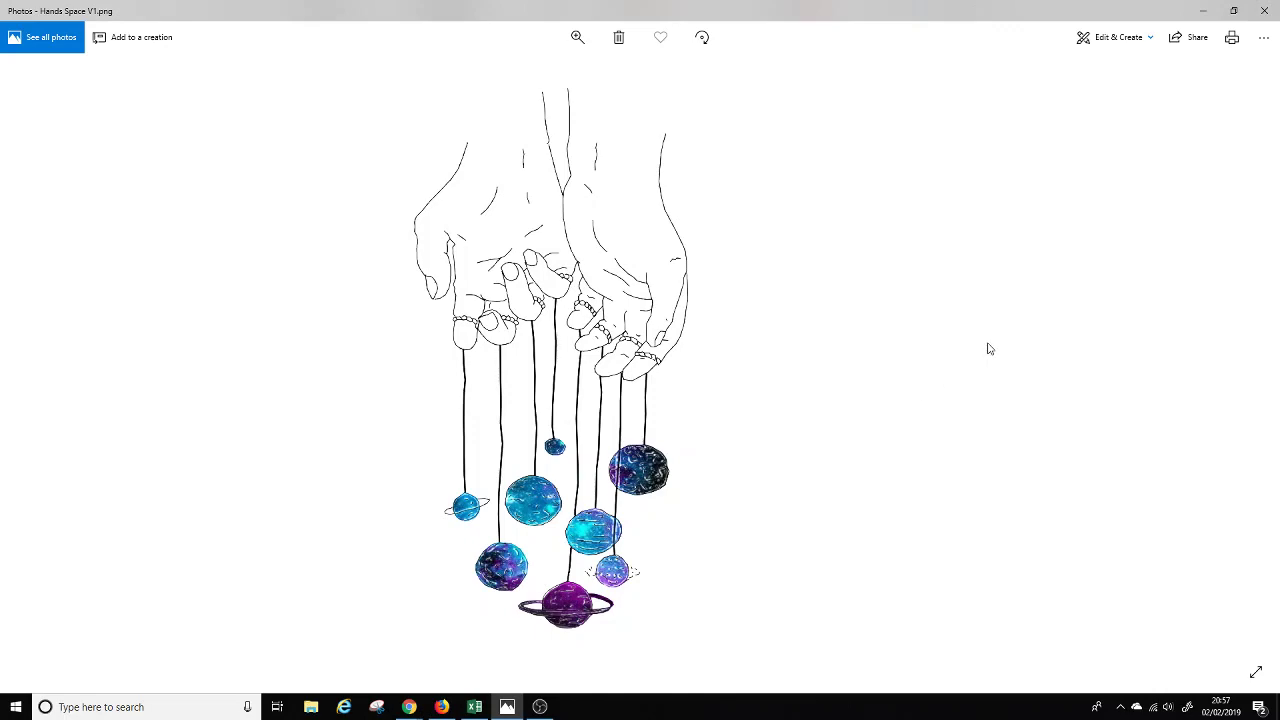
Minimise the Photos window showing Hands Space V1.png to reveal the shop homepage in Chrome.
{"action": "left_click", "coordinate": [1203, 10]}
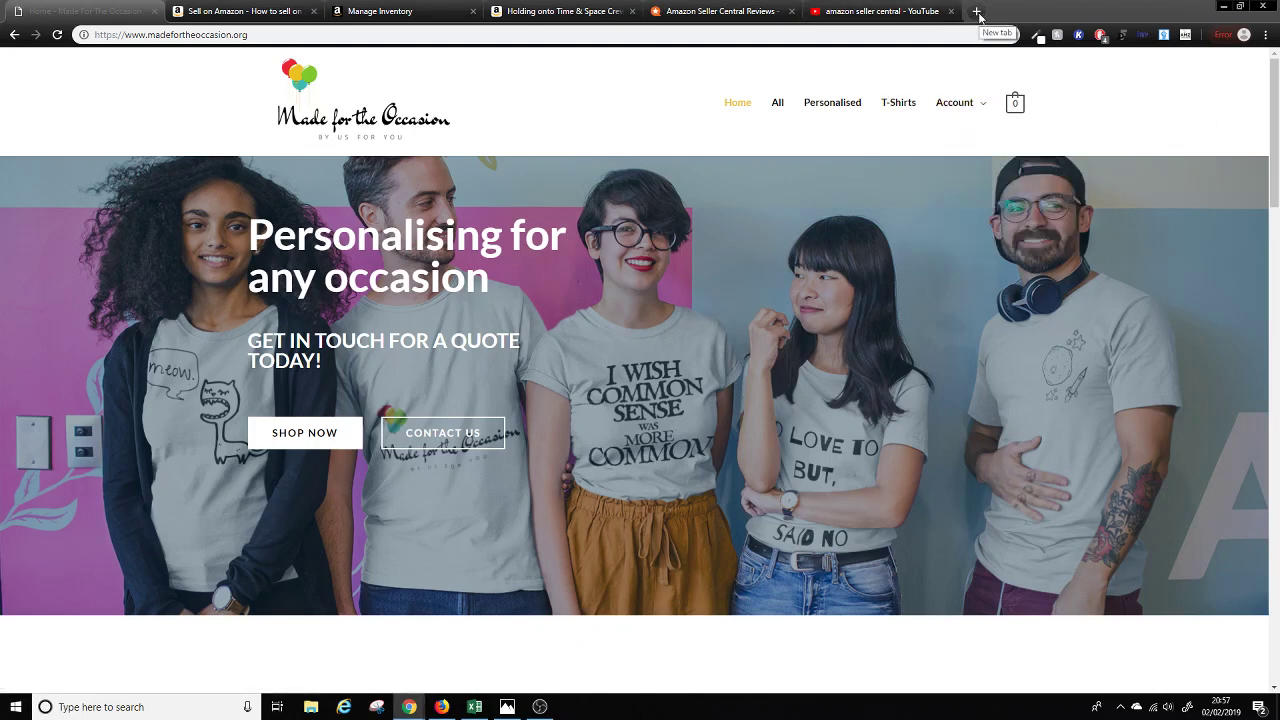
Search Google for 'krita' in a new tab and open the official Krita site at krita.org.
{"action": "left_click", "coordinate": [977, 11]}
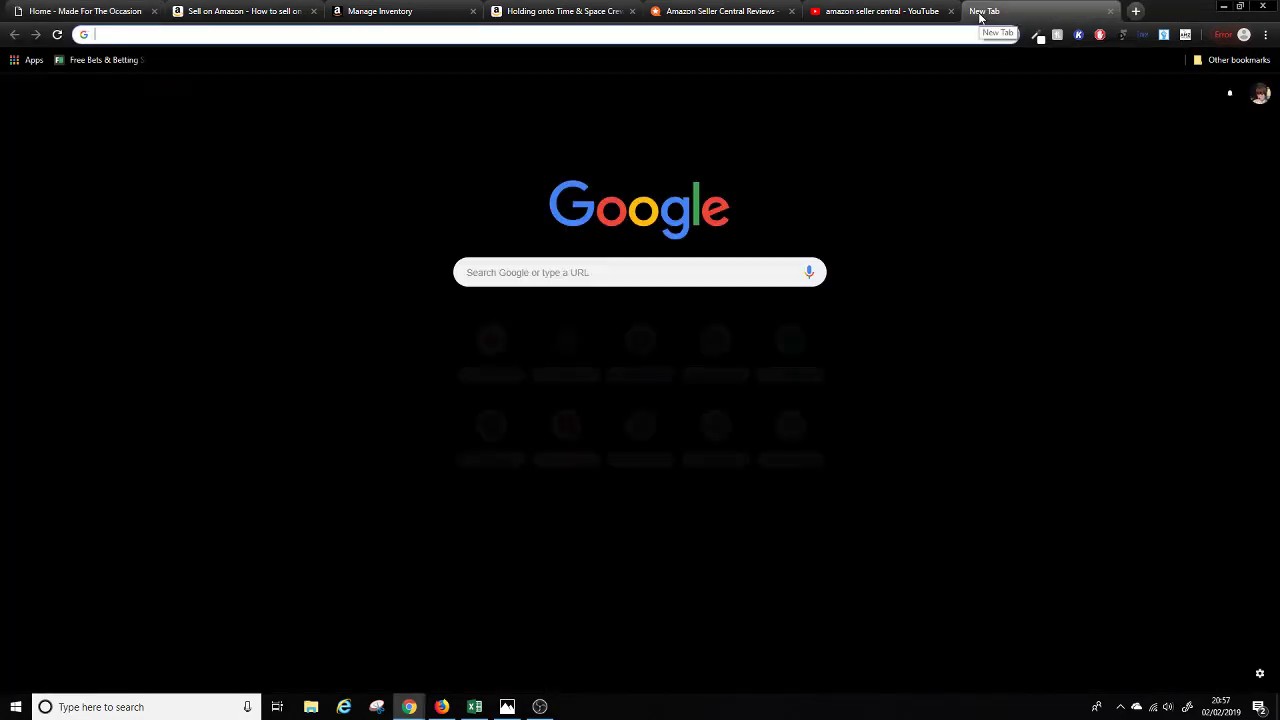
{"action": "type", "text": "krita"}
{"action": "key", "text": "Return"}
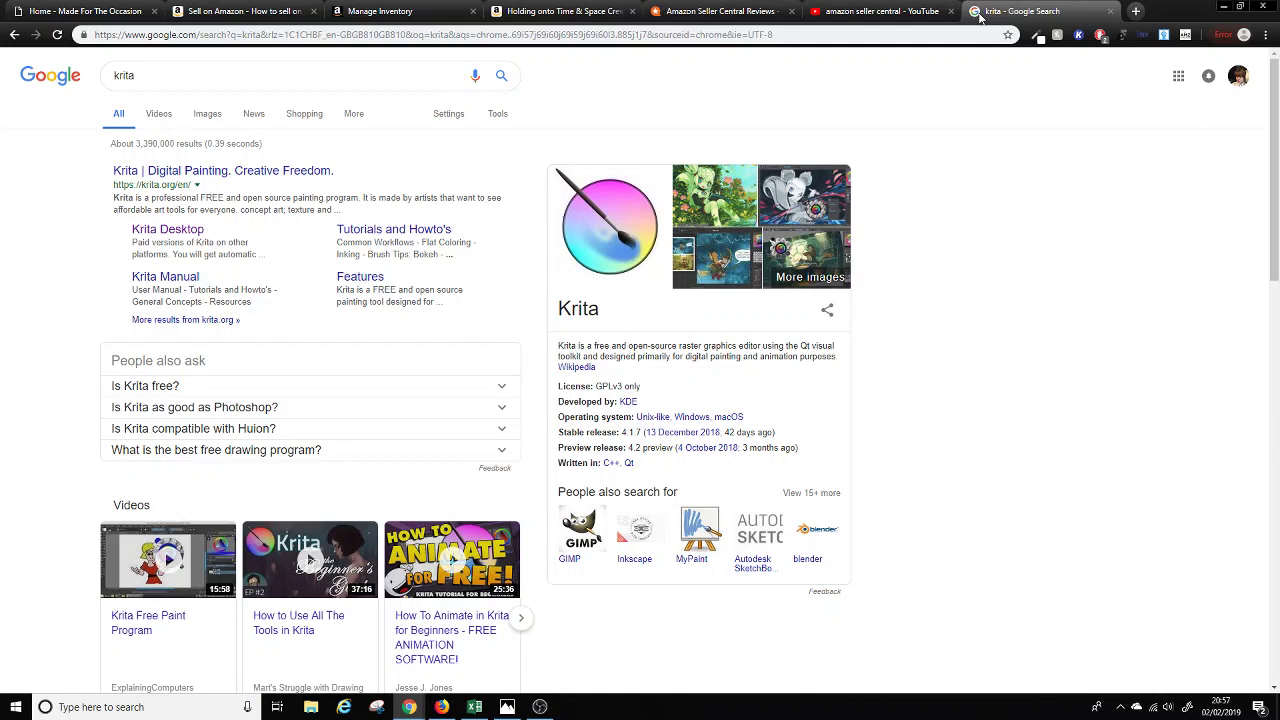
{"action": "left_click", "coordinate": [278, 178]}
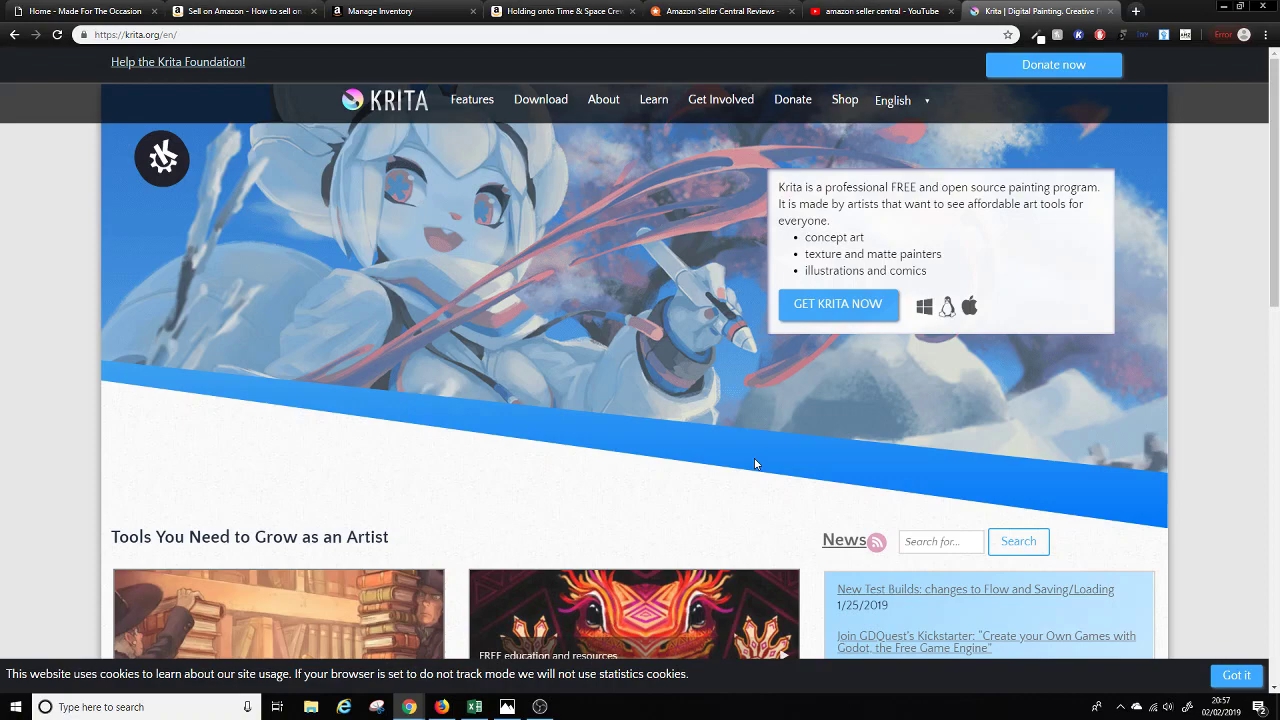
{"action": "left_click", "coordinate": [507, 706]}
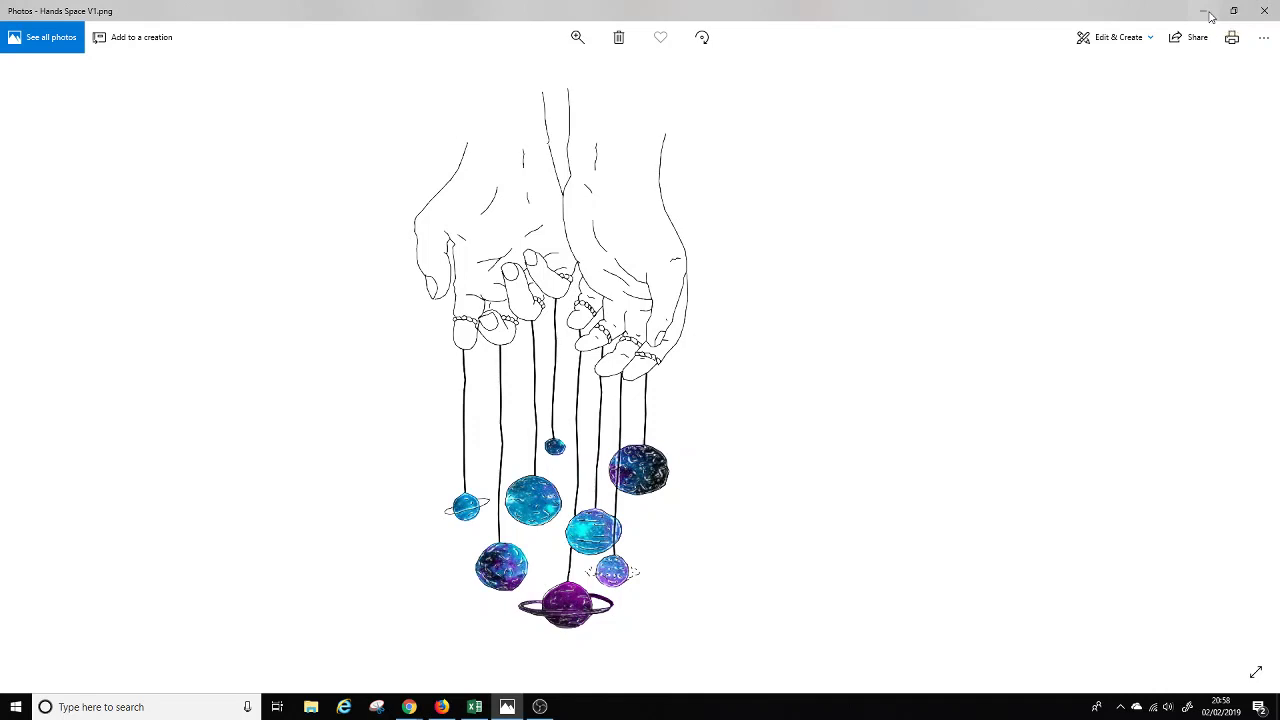
Minimise the Hands Space V1.png photo again to return to the krita.org homepage.
{"action": "left_click", "coordinate": [1208, 12]}
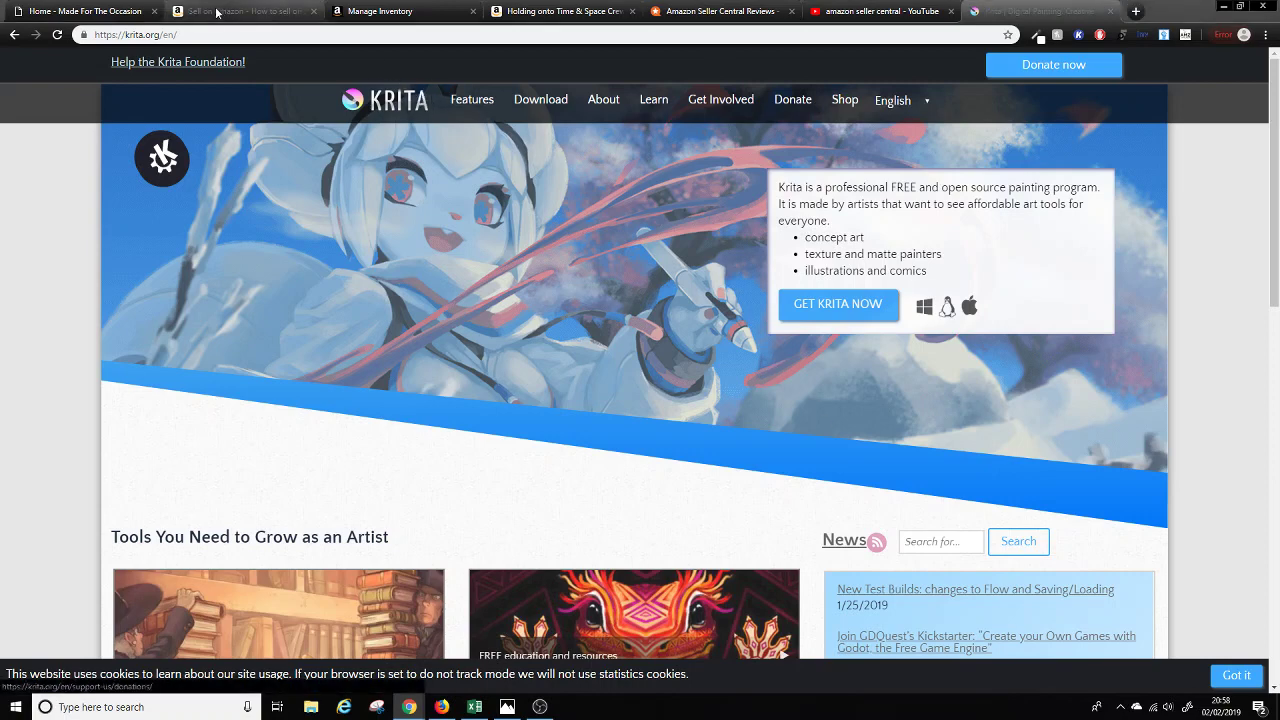
Switch to the 'Sell on Amazon – How to sell' browser tab.
{"action": "left_click", "coordinate": [275, 11]}
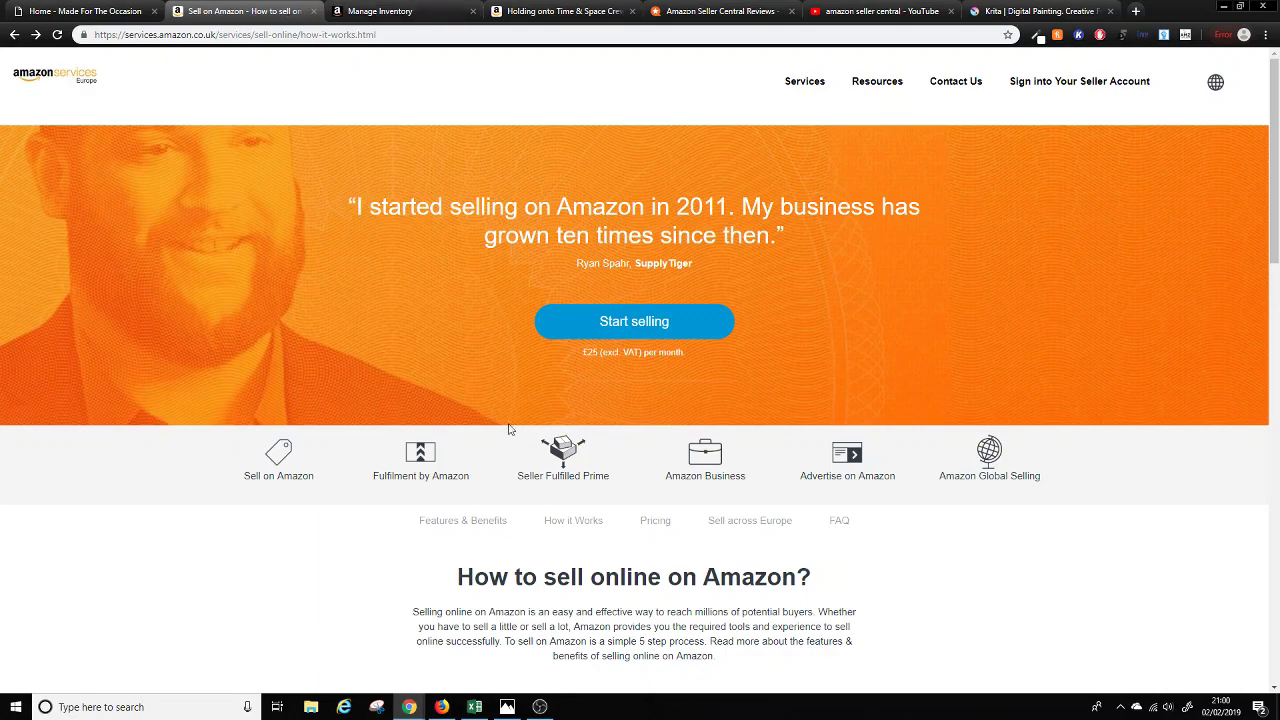
Scroll the How to sell page down to the footer, then back up to 'Register your seller account'.
{"action": "scroll", "coordinate": [534, 423], "scroll_direction": "down", "scroll_amount": 2}
{"action": "scroll", "coordinate": [540, 440], "scroll_direction": "up", "scroll_amount": 2}
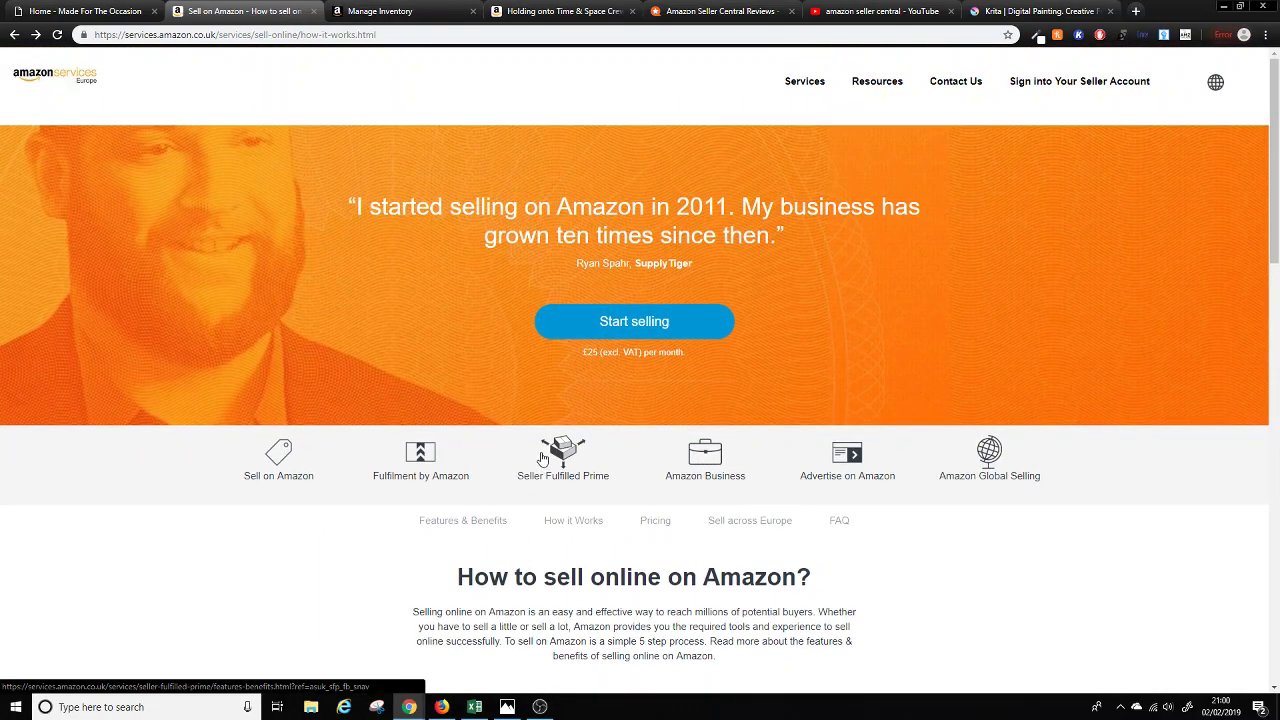
{"action": "scroll", "coordinate": [541, 458], "scroll_direction": "down", "scroll_amount": 8}
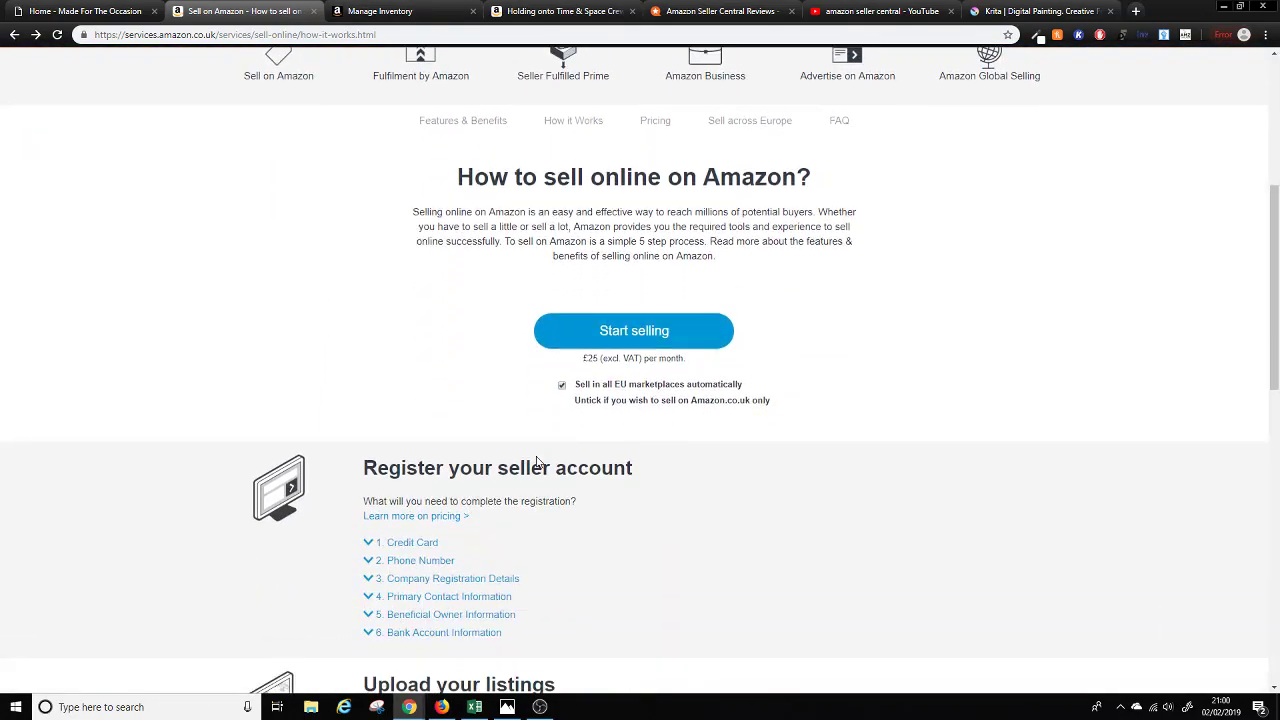
{"action": "scroll", "coordinate": [537, 460], "scroll_direction": "down", "scroll_amount": 1}
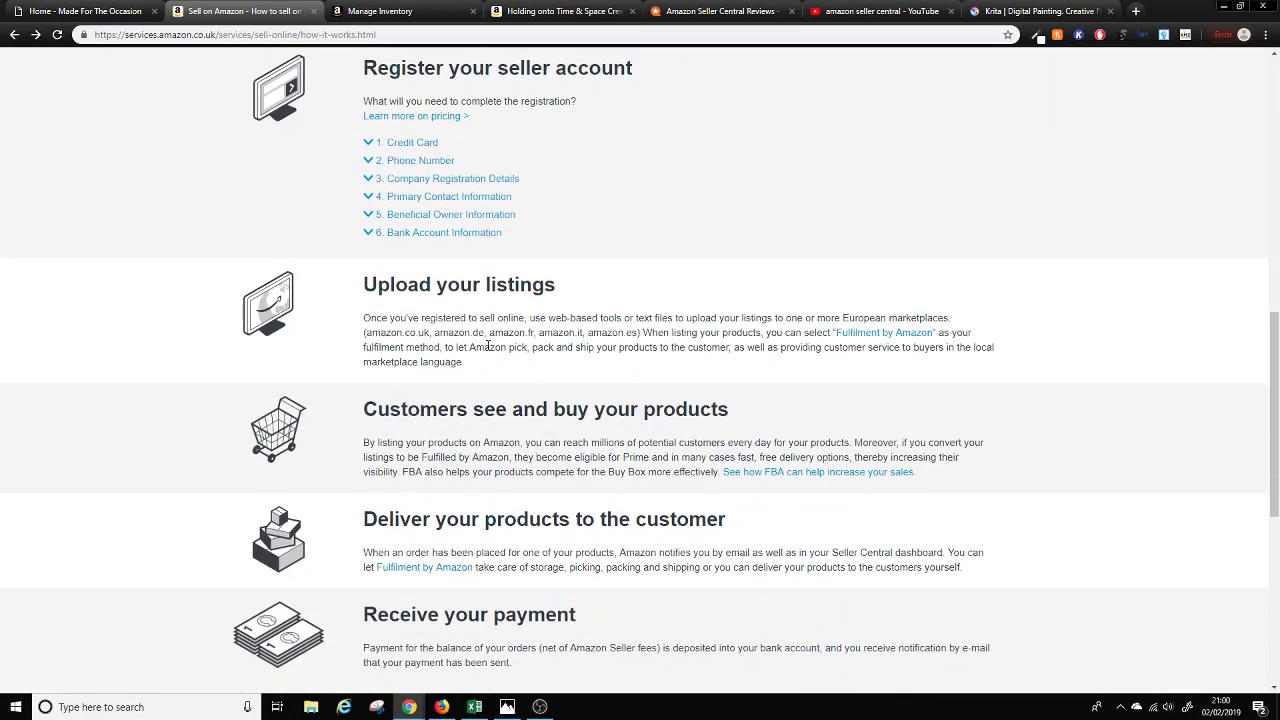
{"action": "scroll", "coordinate": [568, 420], "scroll_direction": "down", "scroll_amount": 2}
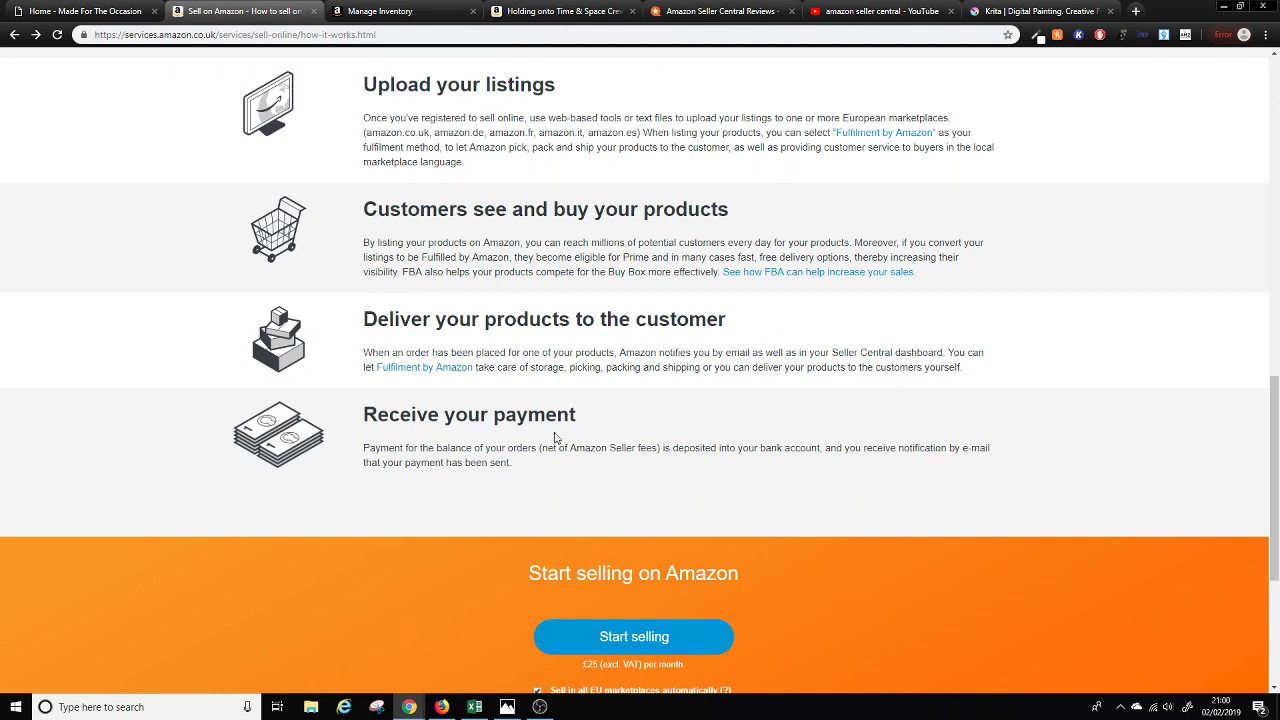
{"action": "scroll", "coordinate": [557, 437], "scroll_direction": "down", "scroll_amount": 3}
{"action": "scroll", "coordinate": [557, 431], "scroll_direction": "down", "scroll_amount": 1}
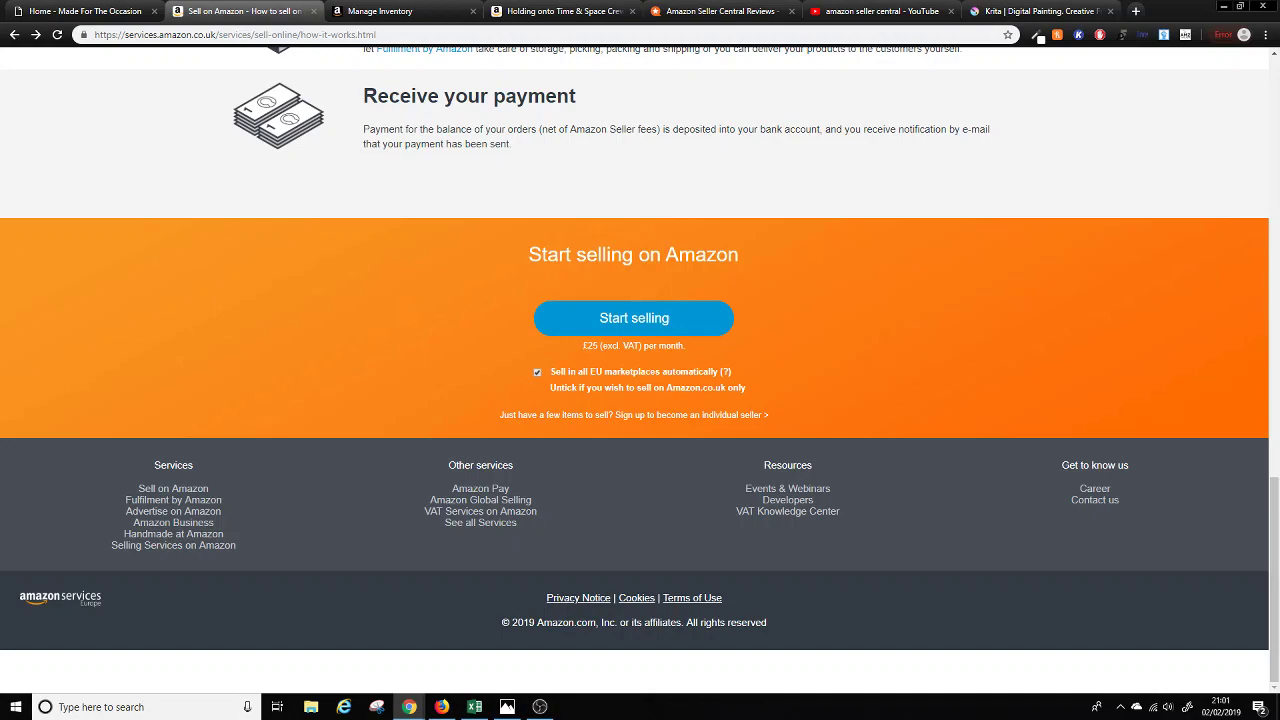
{"action": "scroll", "coordinate": [940, 427], "scroll_direction": "up", "scroll_amount": 10}
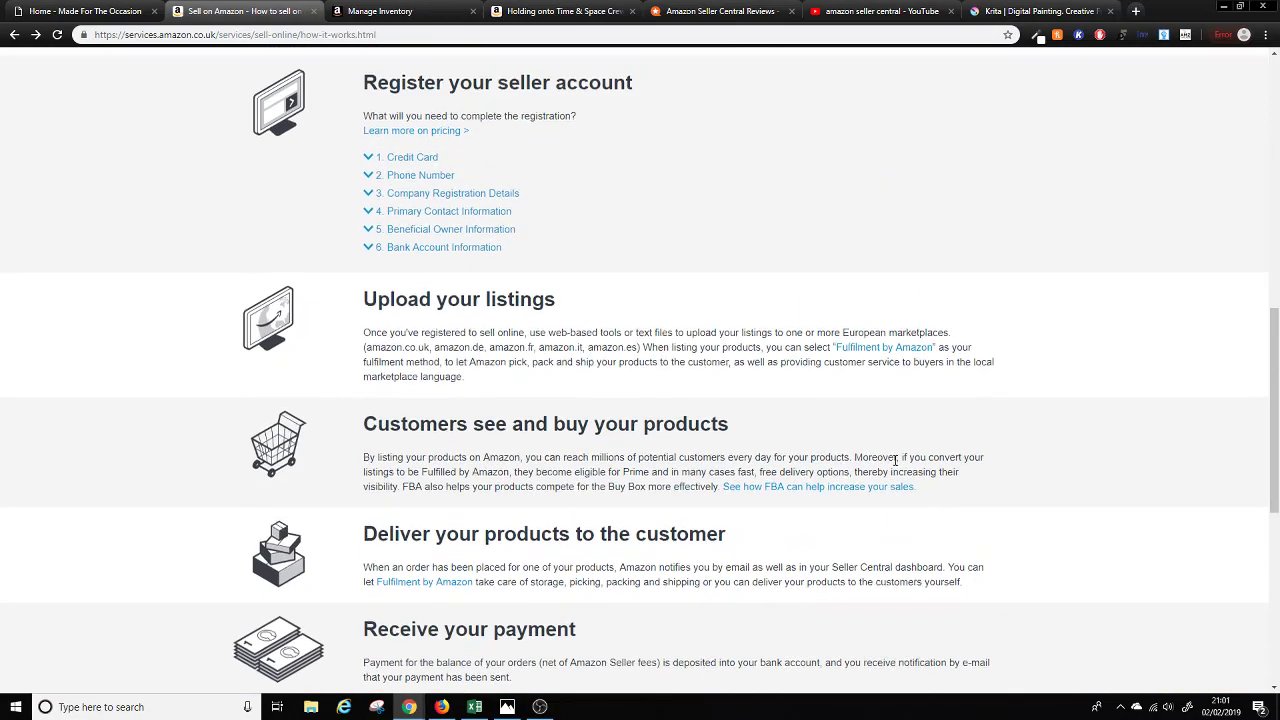
{"action": "scroll", "coordinate": [897, 472], "scroll_direction": "up", "scroll_amount": 3}
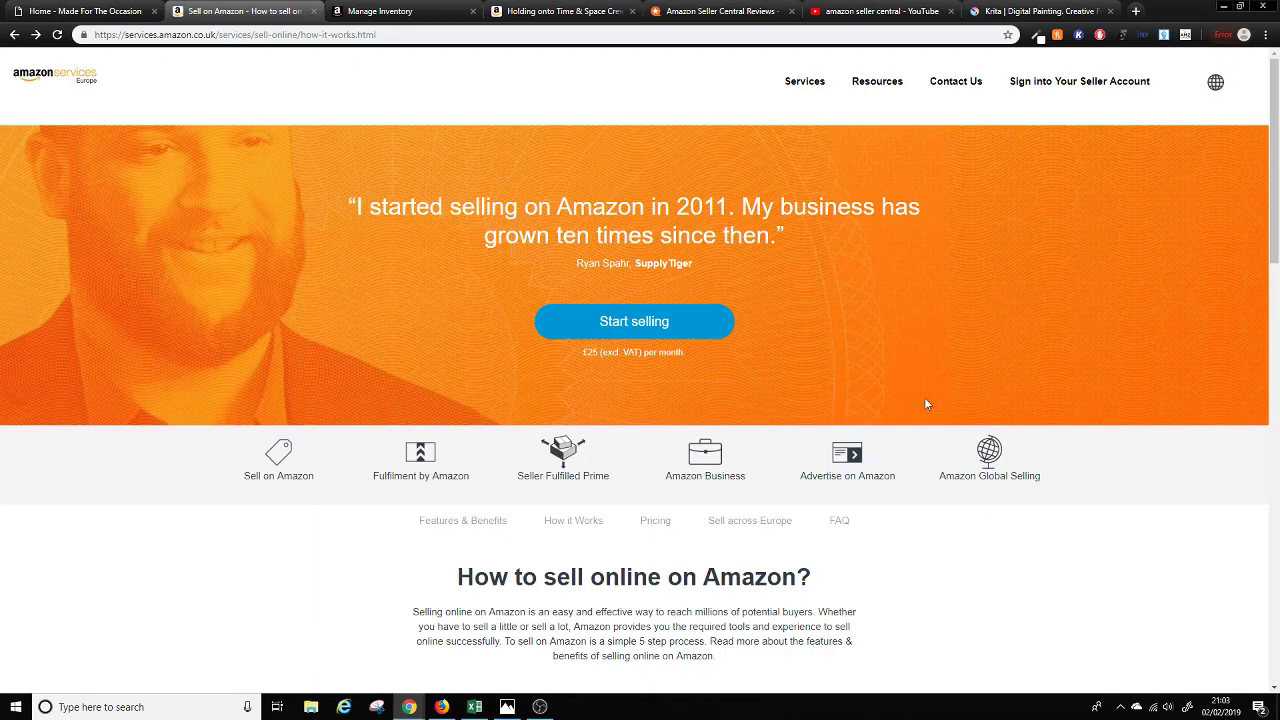
Switch to the Manage Inventory tab listing the two Holding onto Time & Space T-shirt variations.
{"action": "left_click", "coordinate": [385, 11]}
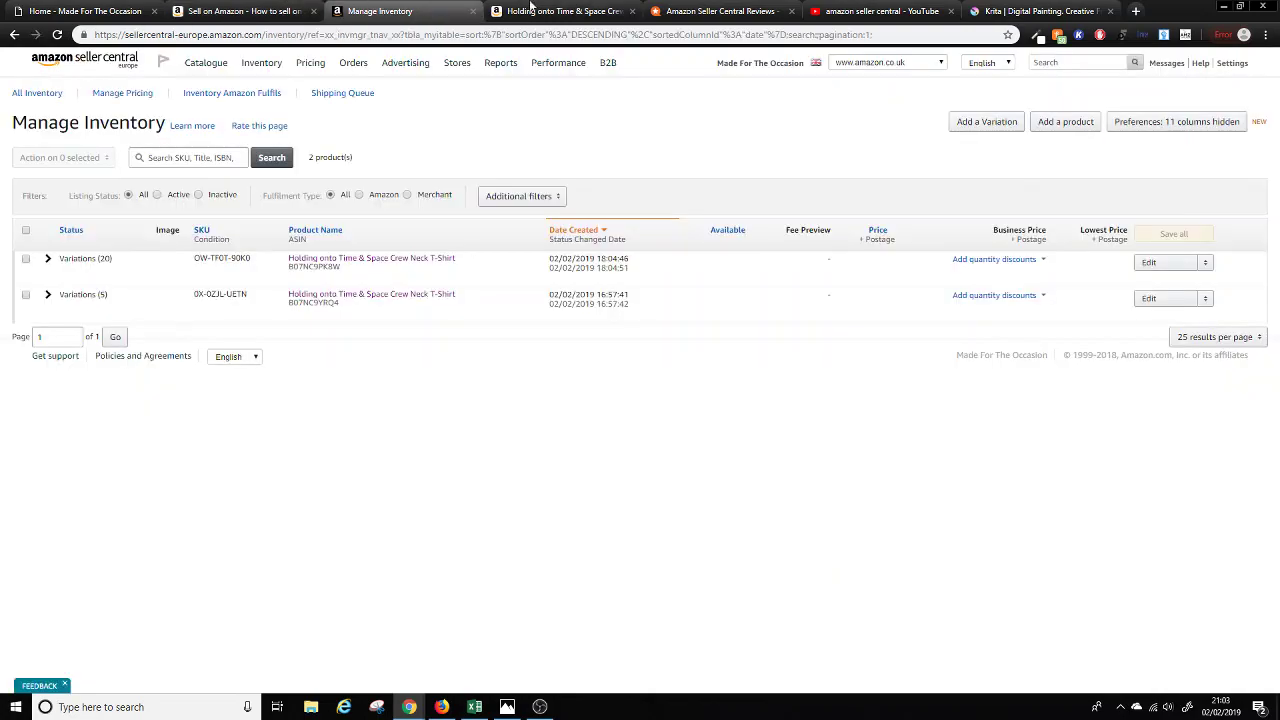
Return to the Seller Central home dashboard via the amazon seller central logo.
{"action": "left_click", "coordinate": [92, 70]}
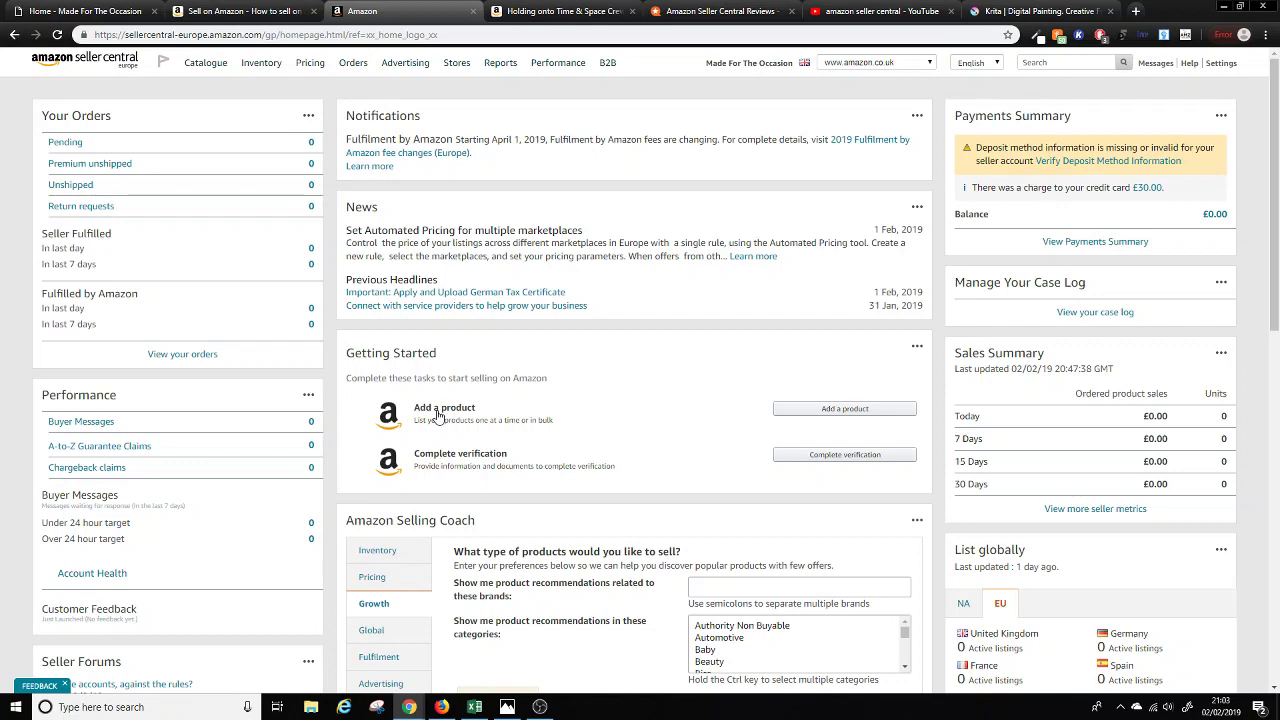
Choose 'Add a product' under Getting Started on the Seller Central dashboard.
{"action": "left_click", "coordinate": [849, 410]}
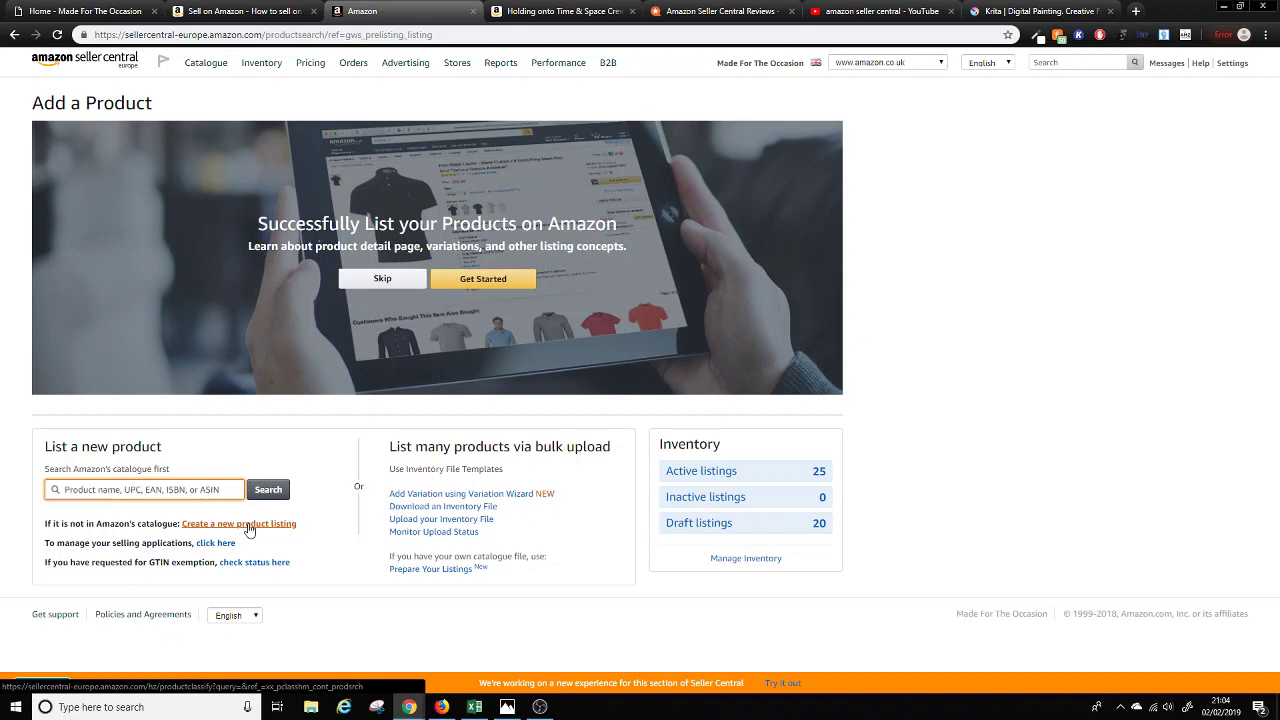
Choose to create a new listing for a product not in Amazon's catalogue.
{"action": "left_click", "coordinate": [249, 527]}
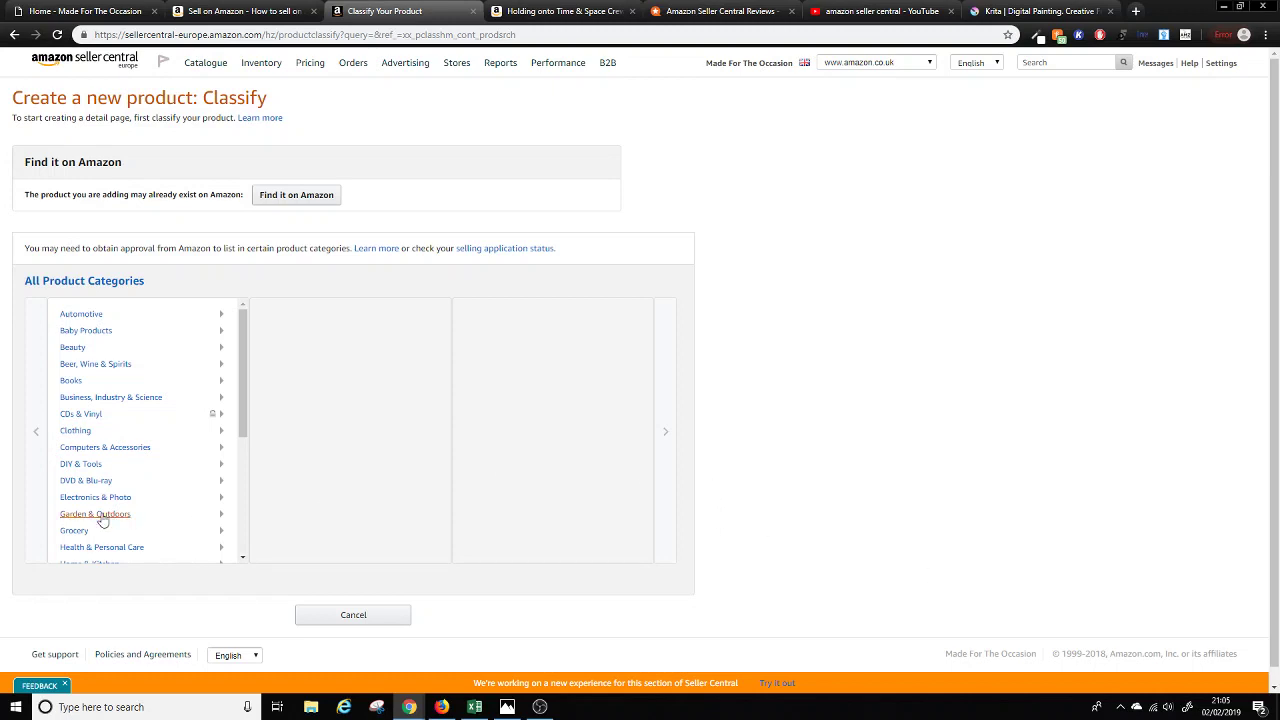
{"action": "scroll", "coordinate": [130, 440], "scroll_direction": "down", "scroll_amount": 3}
{"action": "scroll", "coordinate": [119, 452], "scroll_direction": "up", "scroll_amount": 1}
{"action": "scroll", "coordinate": [112, 420], "scroll_direction": "up", "scroll_amount": 1}
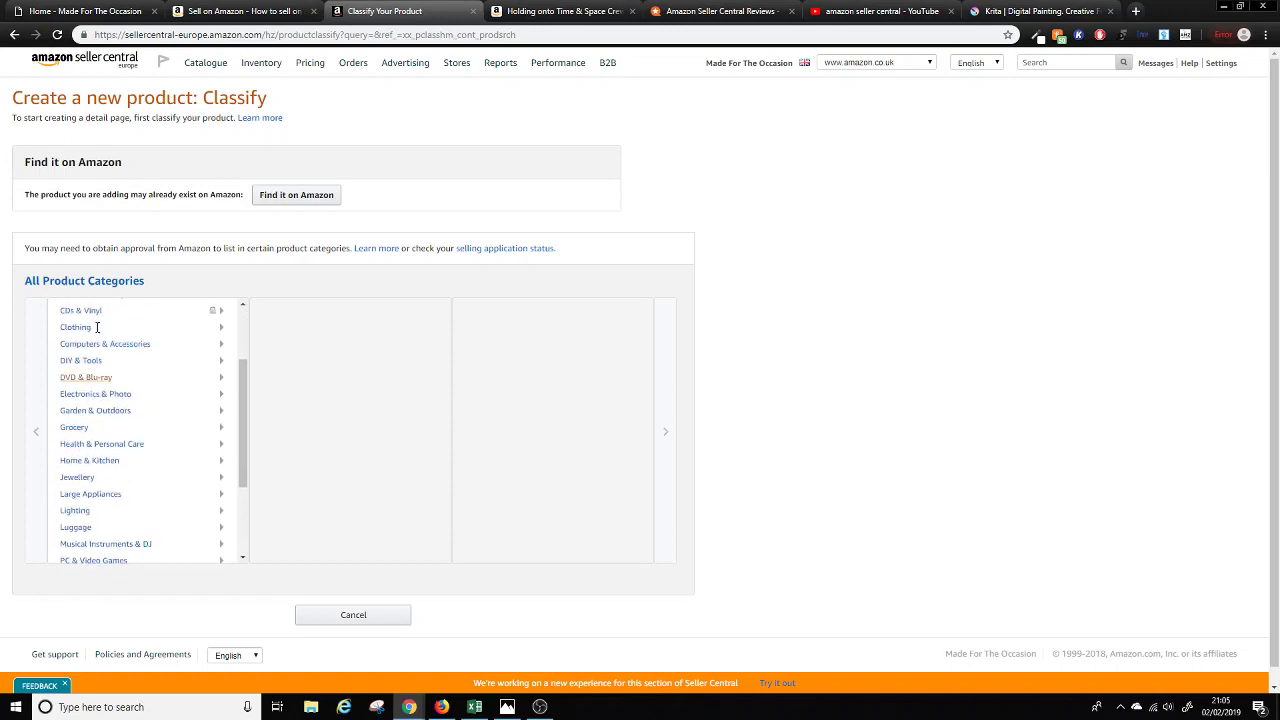
{"action": "scroll", "coordinate": [136, 455], "scroll_direction": "down", "scroll_amount": 1}
{"action": "scroll", "coordinate": [137, 456], "scroll_direction": "up", "scroll_amount": 2}
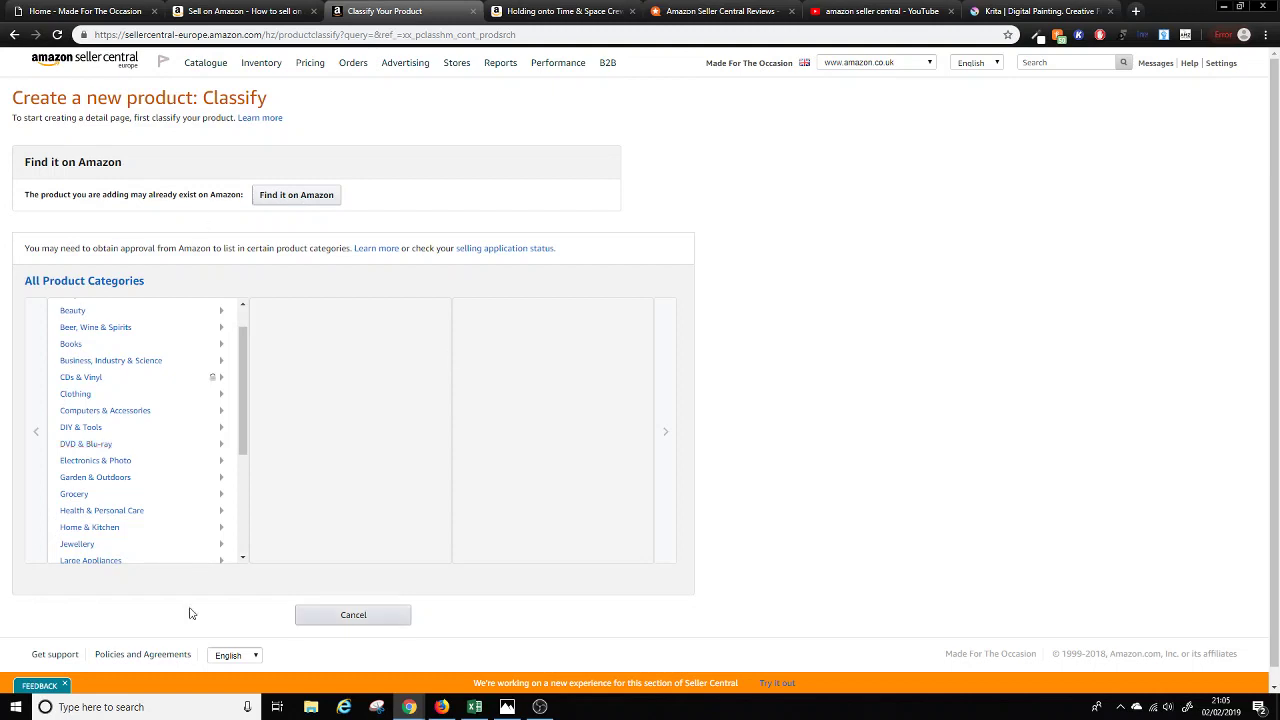
{"action": "scroll", "coordinate": [120, 490], "scroll_direction": "up", "scroll_amount": 2}
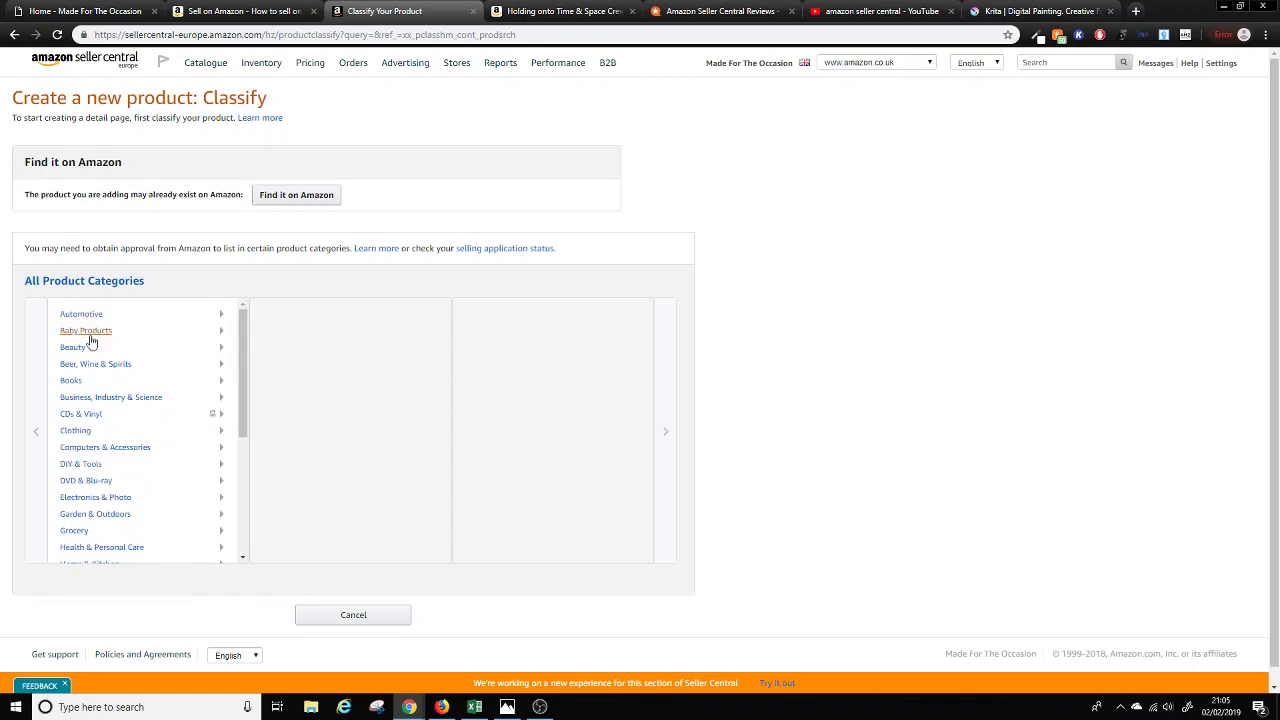
Pick Clothing > Novelty & Special Use > Novelty > Tops & Tees > T-Shirts and confirm with Select.
{"action": "left_click", "coordinate": [80, 431]}
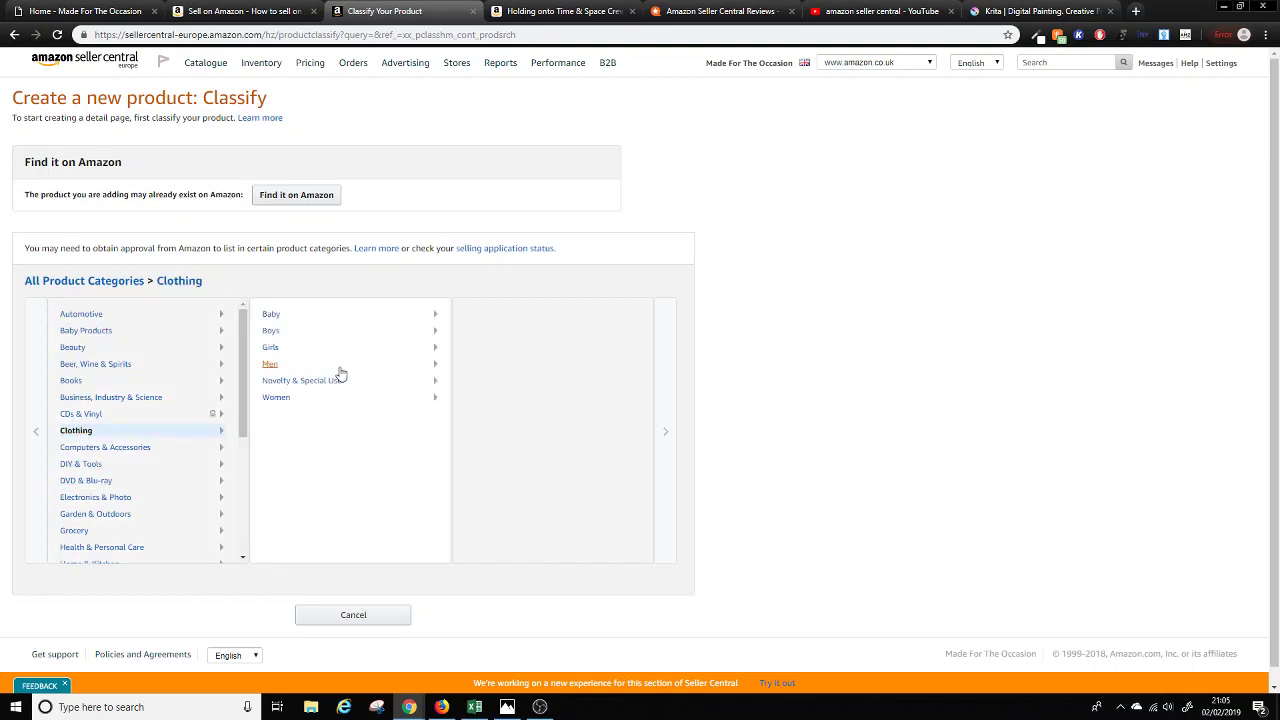
{"action": "left_click", "coordinate": [300, 381]}
{"action": "left_click", "coordinate": [490, 368]}
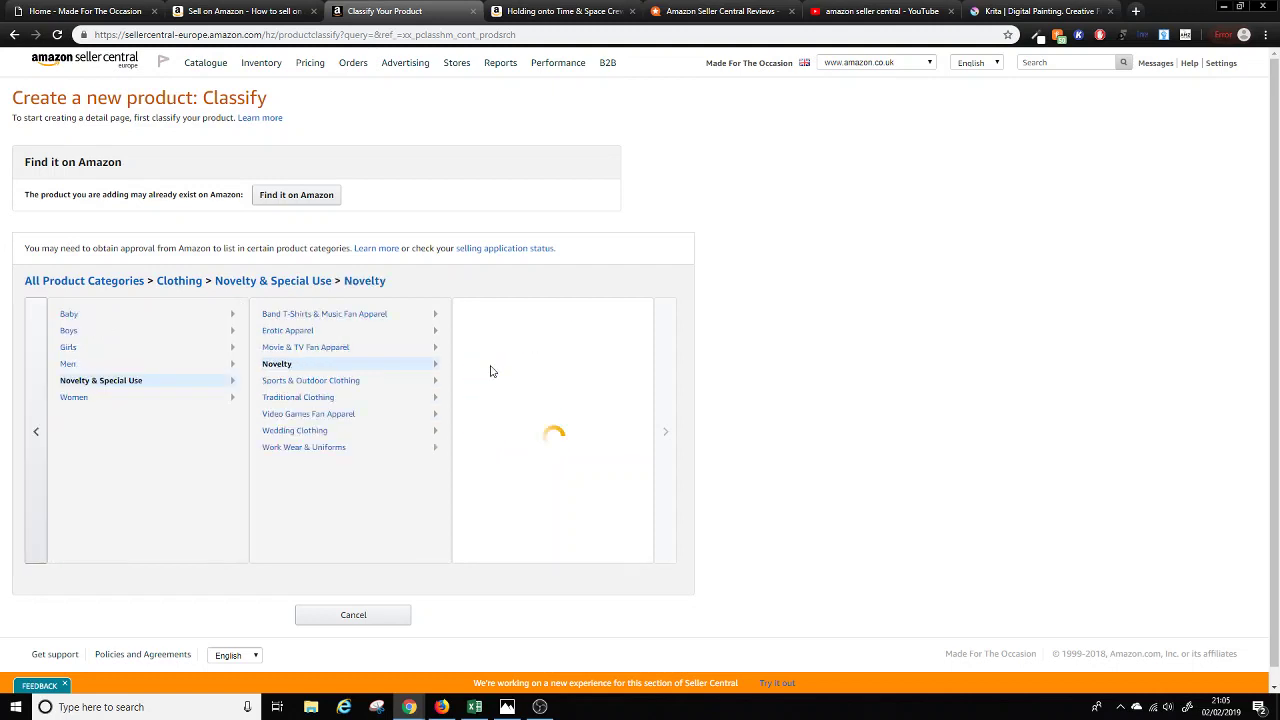
{"action": "scroll", "coordinate": [520, 490], "scroll_direction": "down", "scroll_amount": 1}
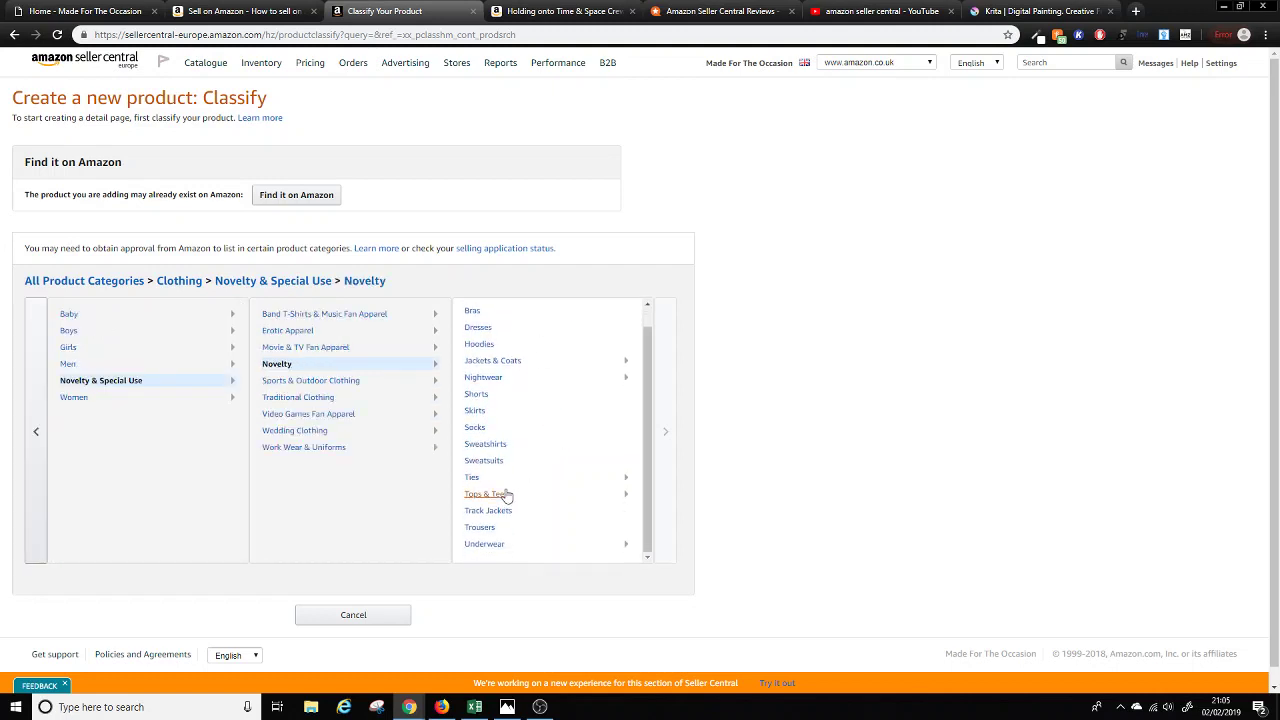
{"action": "left_click", "coordinate": [503, 496]}
{"action": "left_click", "coordinate": [479, 364]}
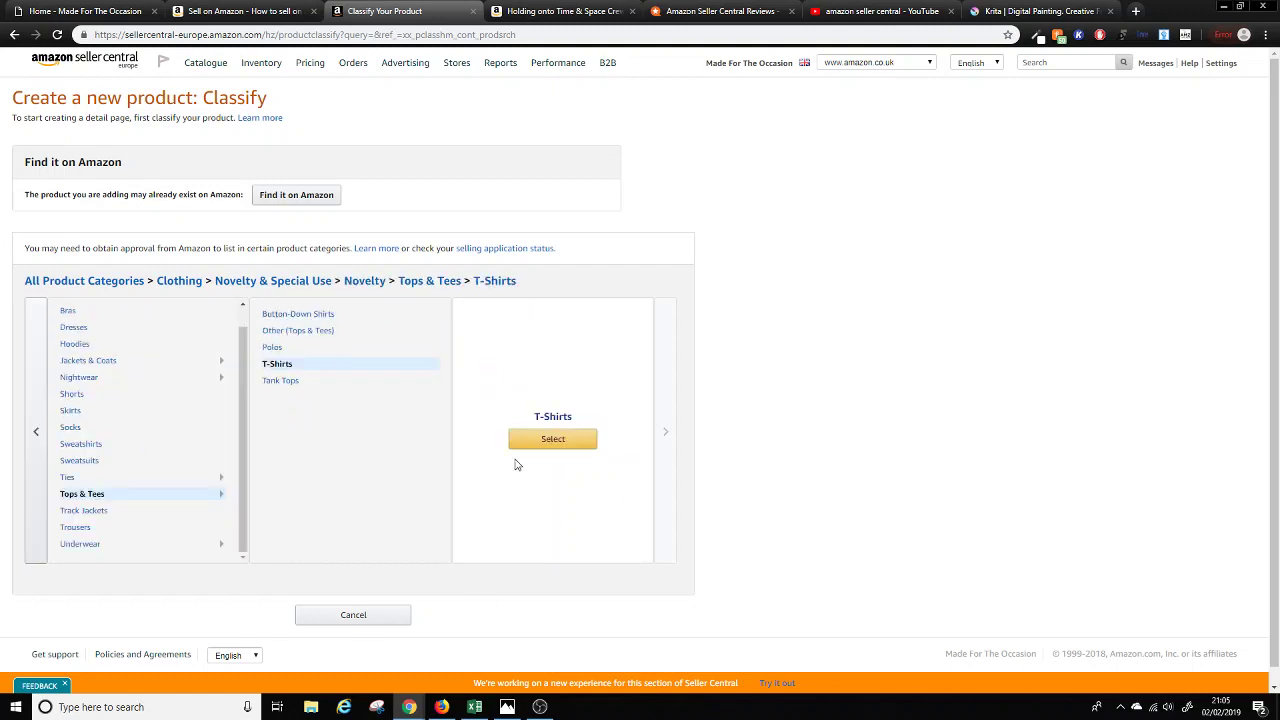
{"action": "left_click", "coordinate": [550, 440]}
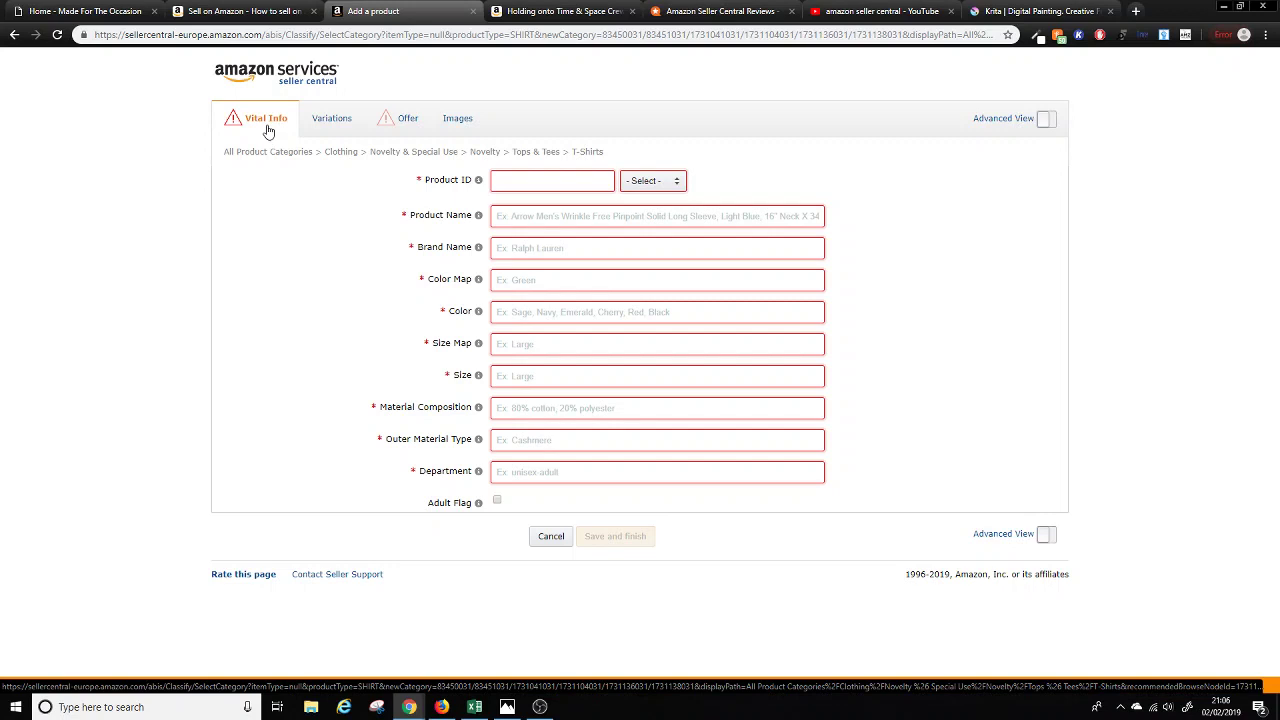
Check the Variation Theme options on the Variations tab, then move to the Offer form.
{"action": "left_click", "coordinate": [329, 128]}
{"action": "left_click", "coordinate": [559, 182]}
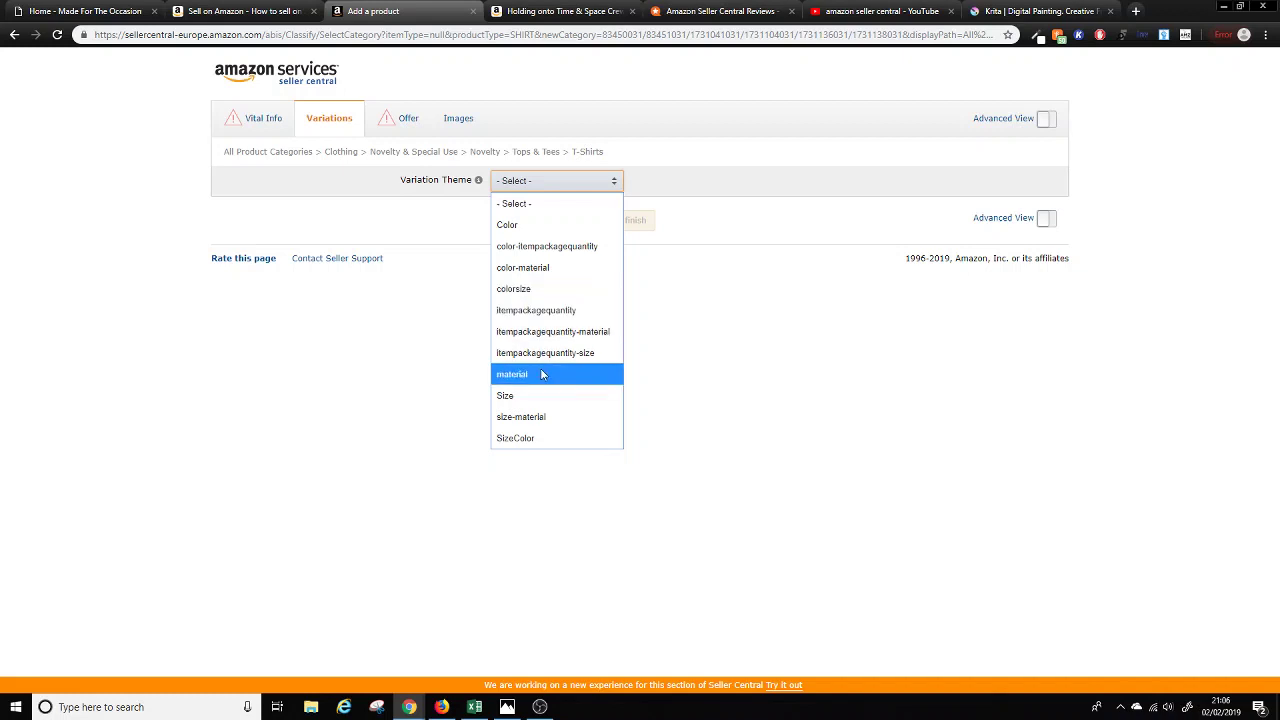
{"action": "left_click", "coordinate": [392, 118]}
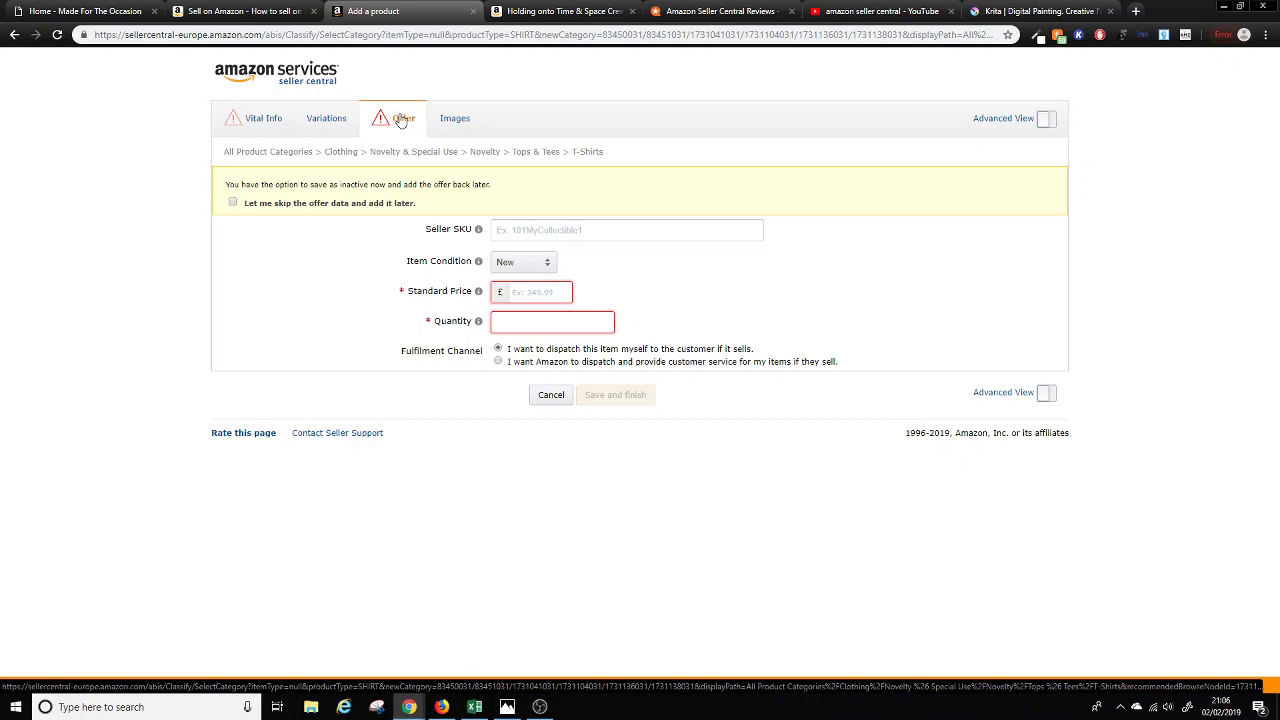
Show the T-shirt listing's Images form with its main image slot and eight extra upload slots.
{"action": "left_click", "coordinate": [480, 127]}
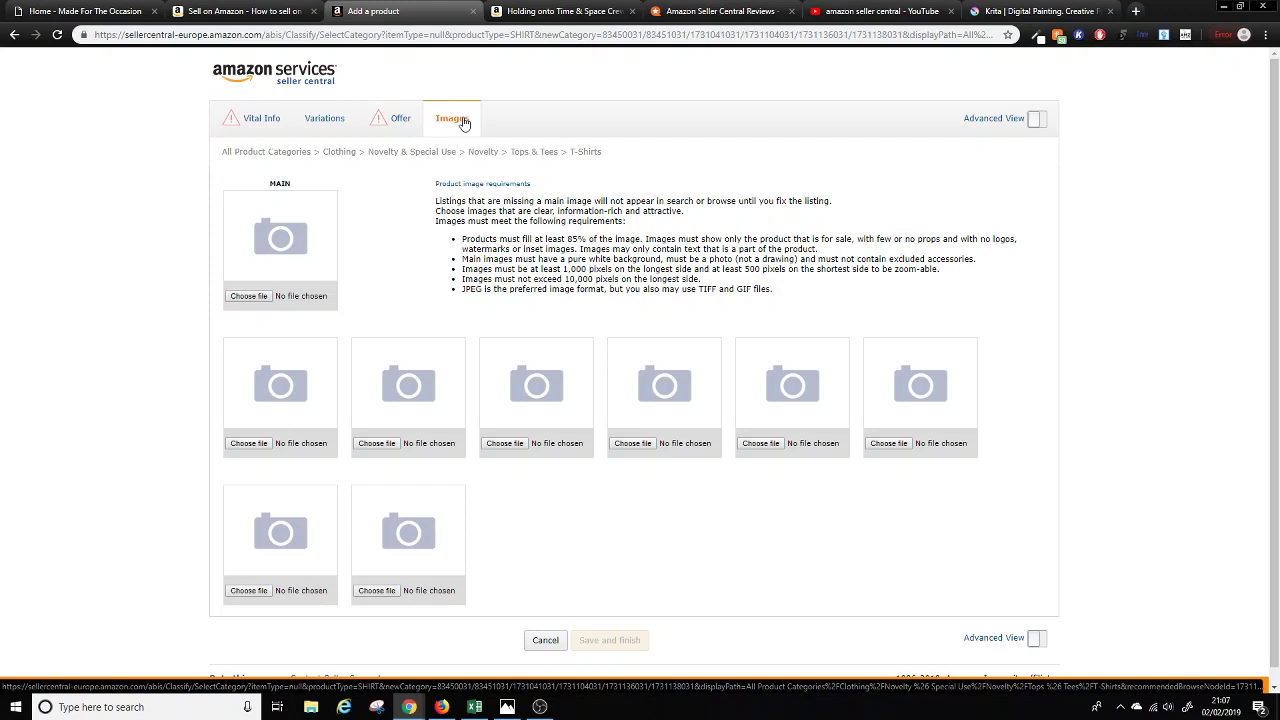
Review the Department and Outer Material Type guidance on Vital Info, then return to the dashboard.
{"action": "left_click", "coordinate": [263, 122]}
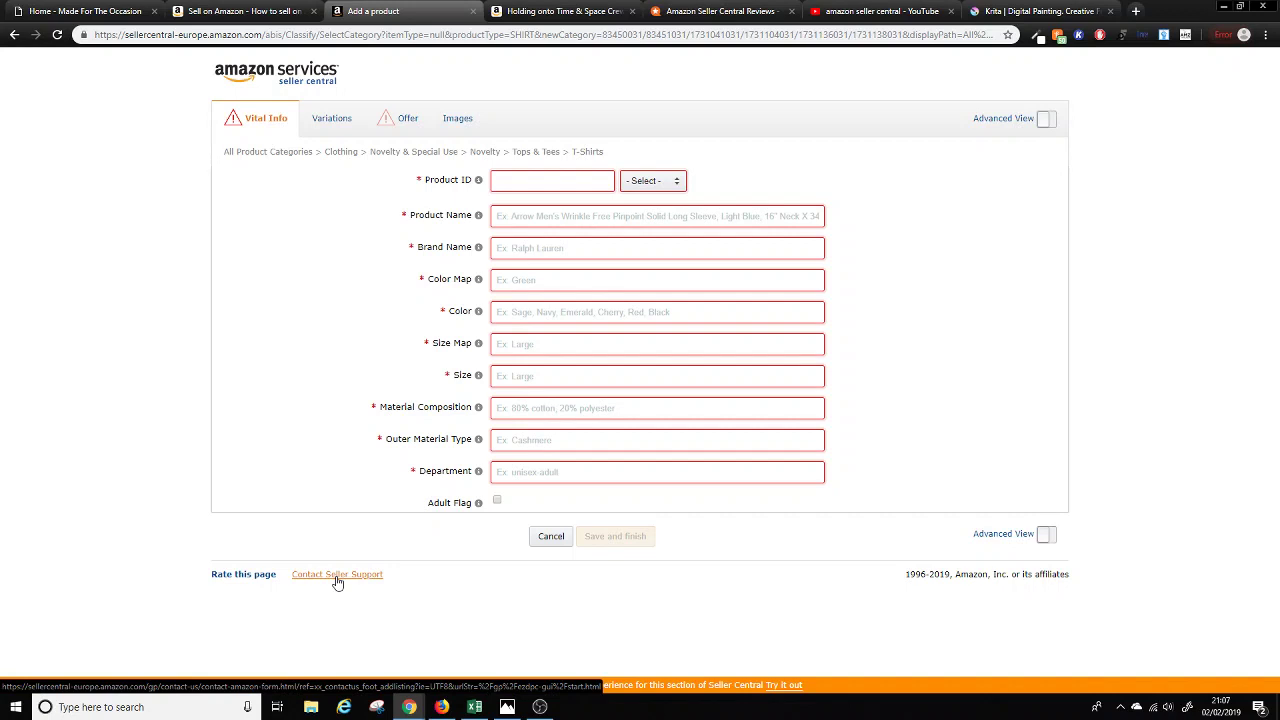
{"action": "mouse_move", "coordinate": [478, 472]}
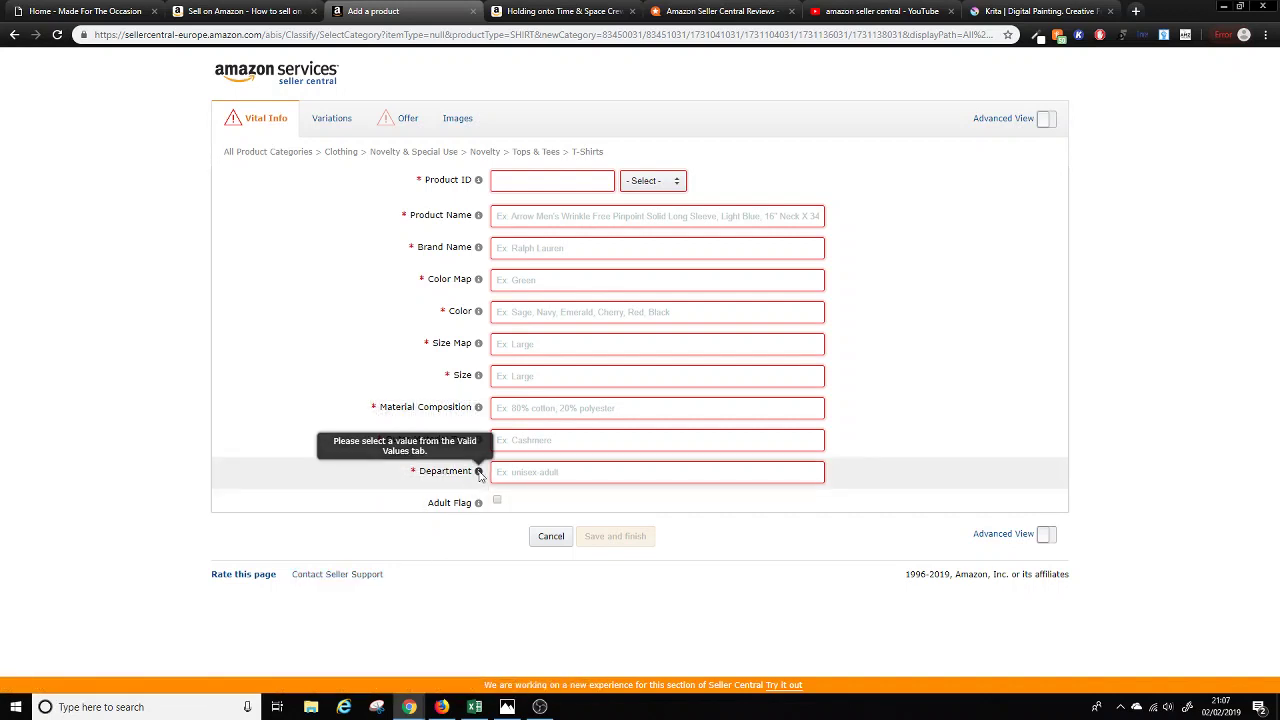
{"action": "mouse_move", "coordinate": [478, 441]}
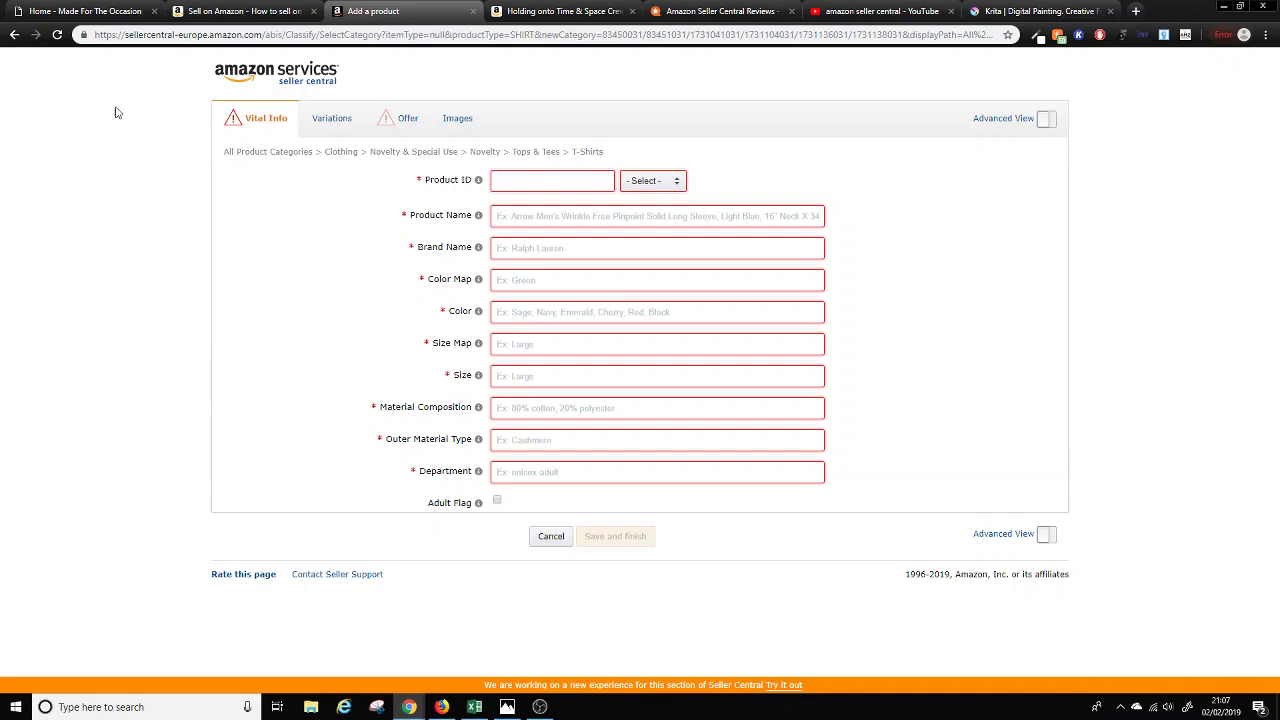
{"action": "left_click", "coordinate": [262, 77]}
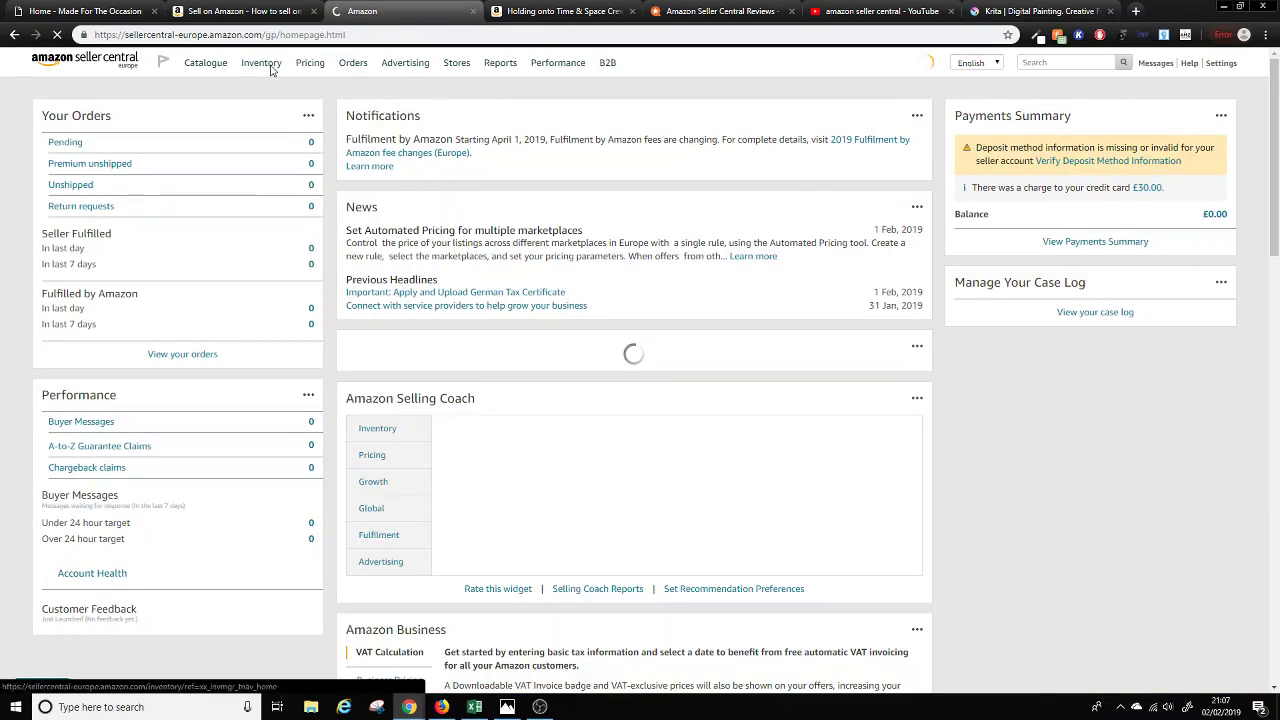
Open Manage Inventory listing the two Holding onto Time & Space Crew Neck T-Shirt variations.
{"action": "left_click", "coordinate": [268, 91]}
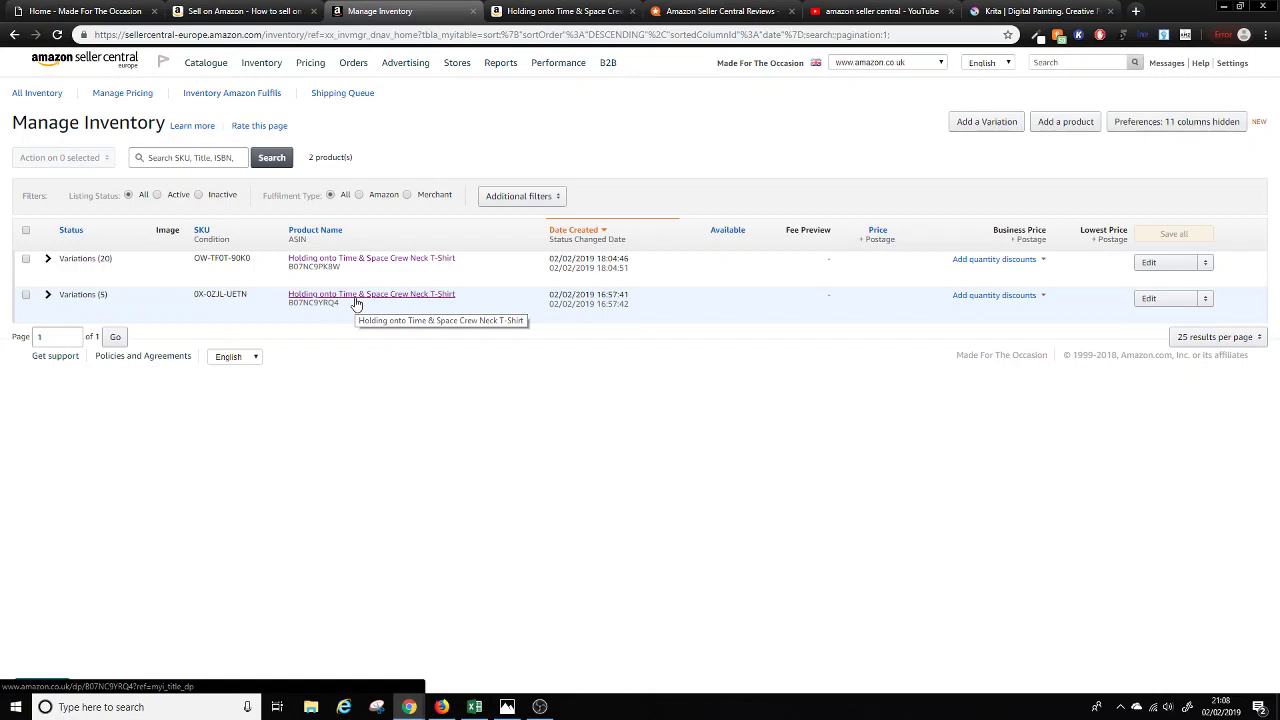
{"action": "left_click", "coordinate": [355, 296]}
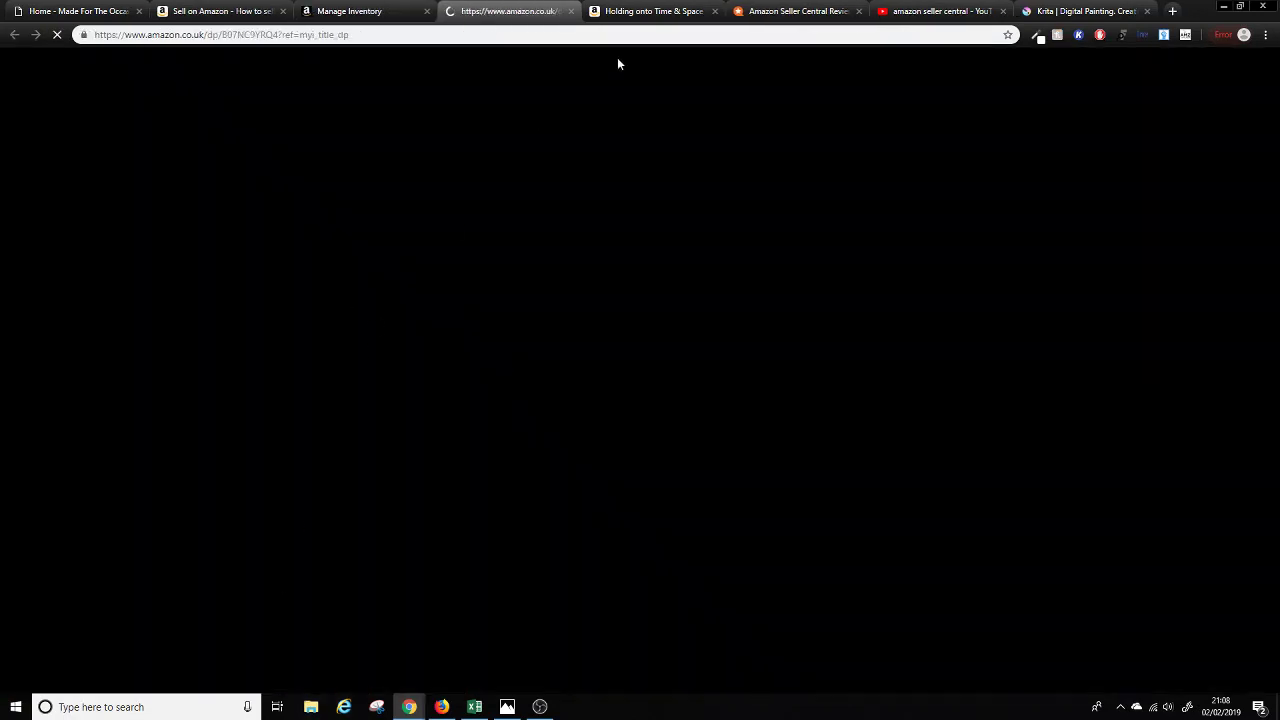
{"action": "left_click", "coordinate": [713, 12]}
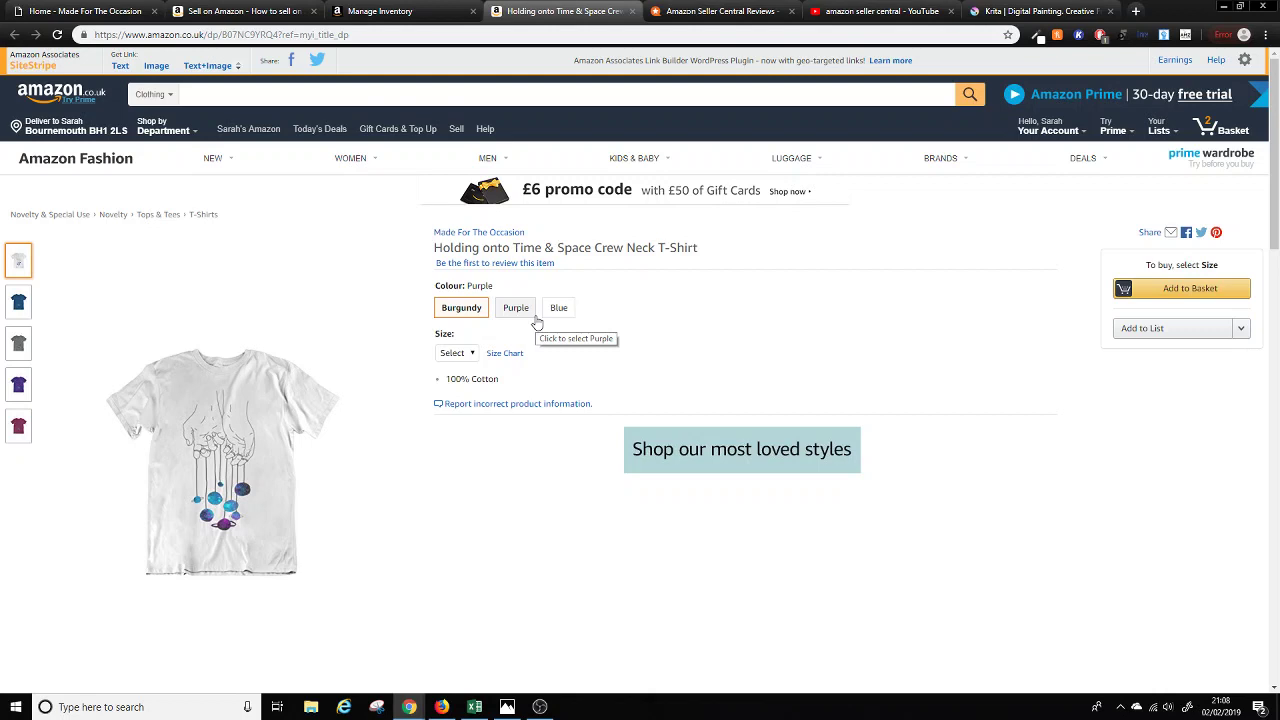
{"action": "left_click", "coordinate": [455, 353]}
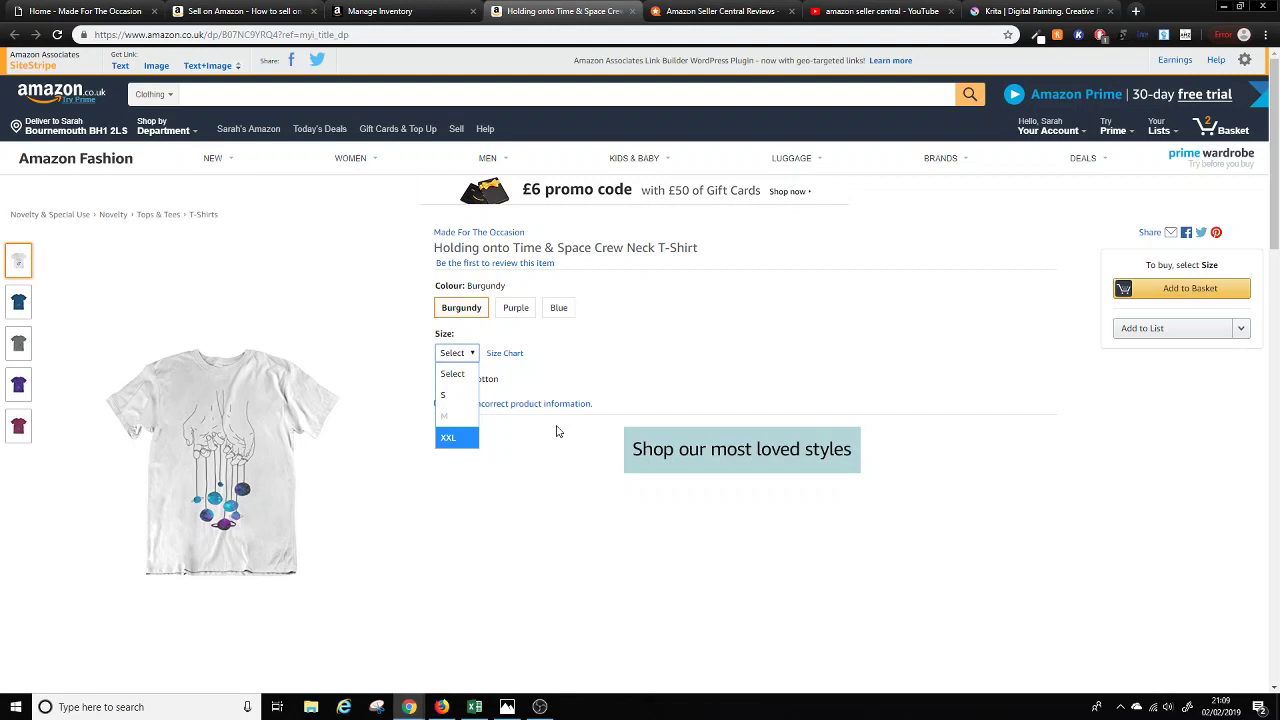
{"action": "left_click", "coordinate": [430, 12]}
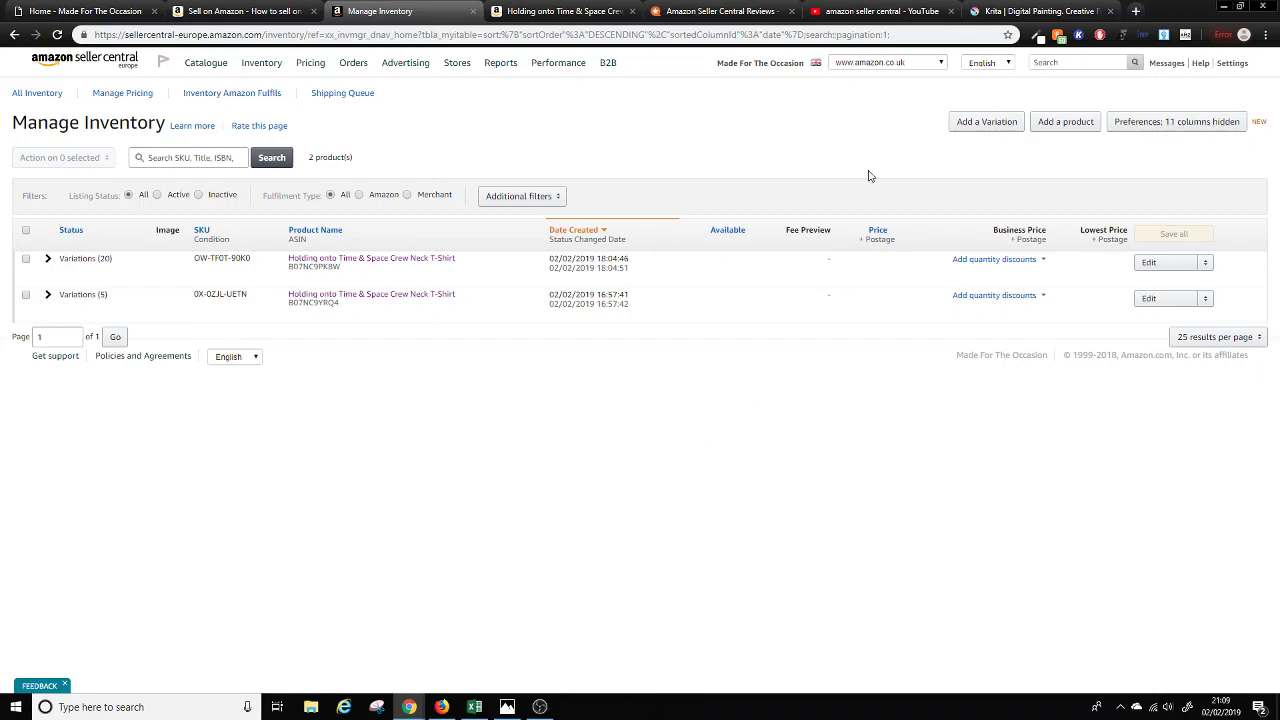
Scroll through the amazon seller central YouTube results, then return to Amazon's how-to-sell page.
{"action": "left_click", "coordinate": [853, 10]}
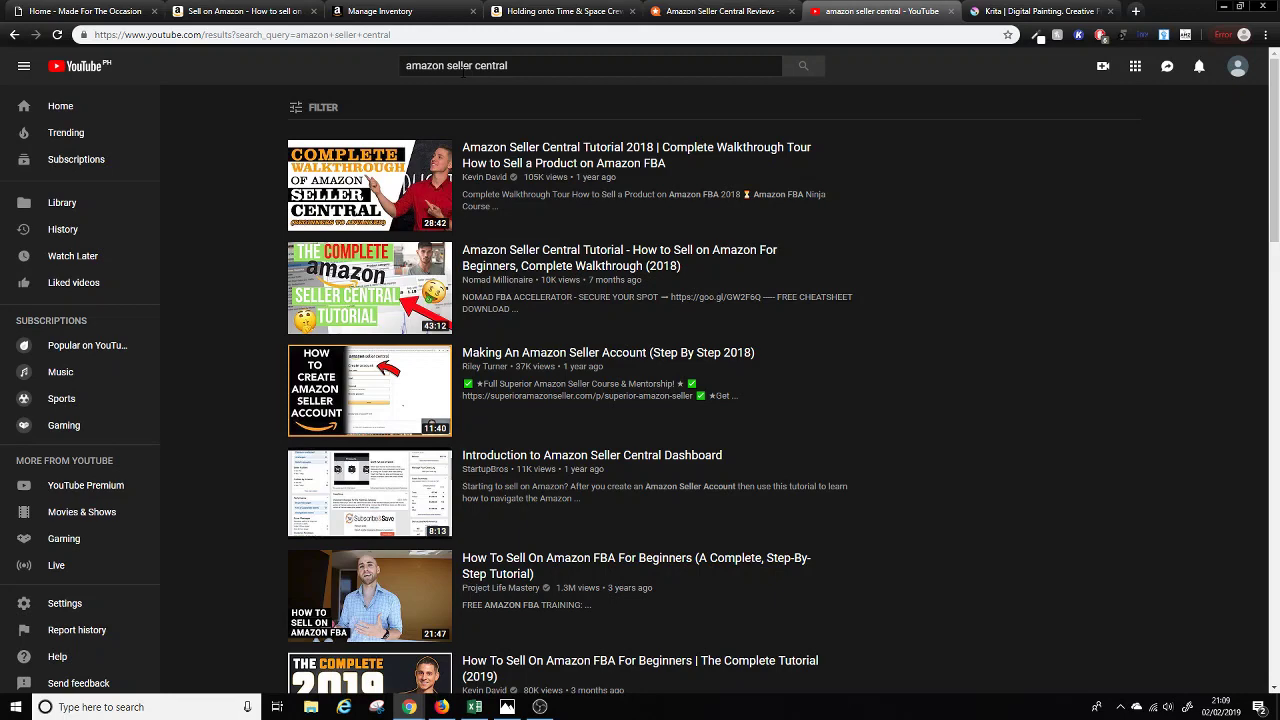
{"action": "scroll", "coordinate": [729, 537], "scroll_direction": "down", "scroll_amount": 1}
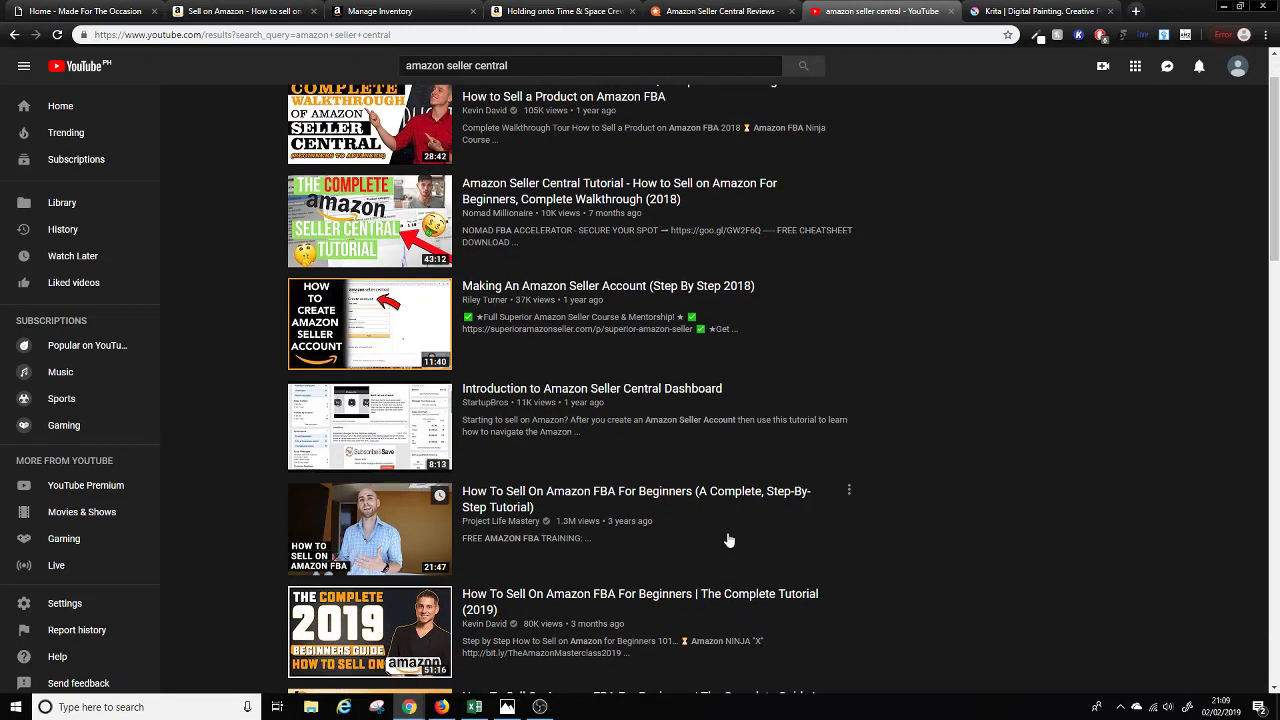
{"action": "scroll", "coordinate": [849, 605], "scroll_direction": "down", "scroll_amount": 1}
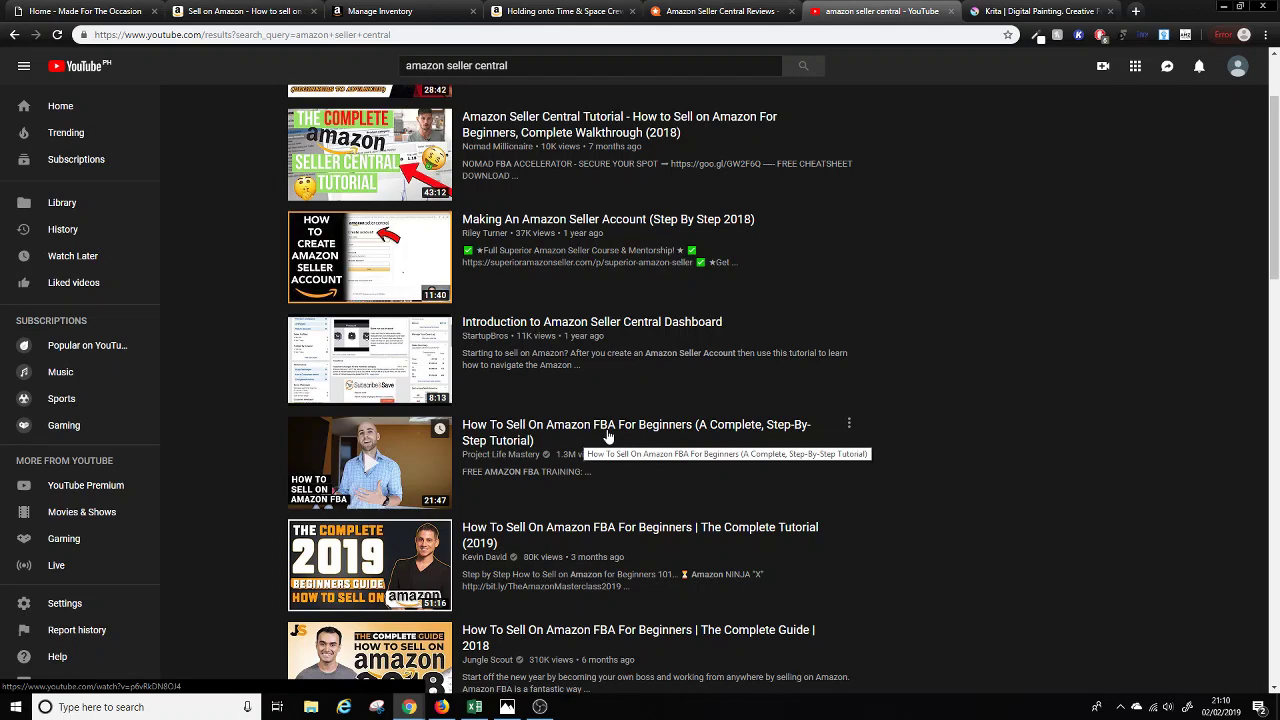
{"action": "left_click", "coordinate": [280, 11]}
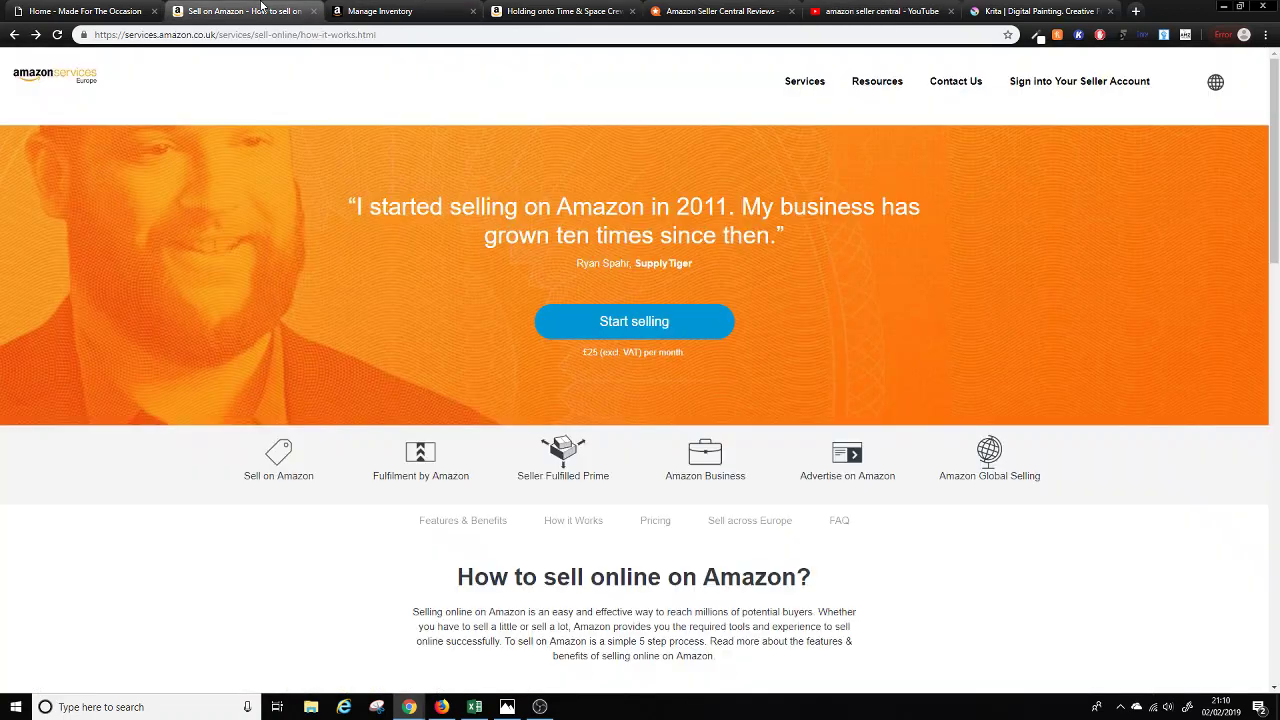
Go back to the inventory and start adding products via upload.
{"action": "left_click", "coordinate": [423, 11]}
{"action": "mouse_move", "coordinate": [263, 66]}
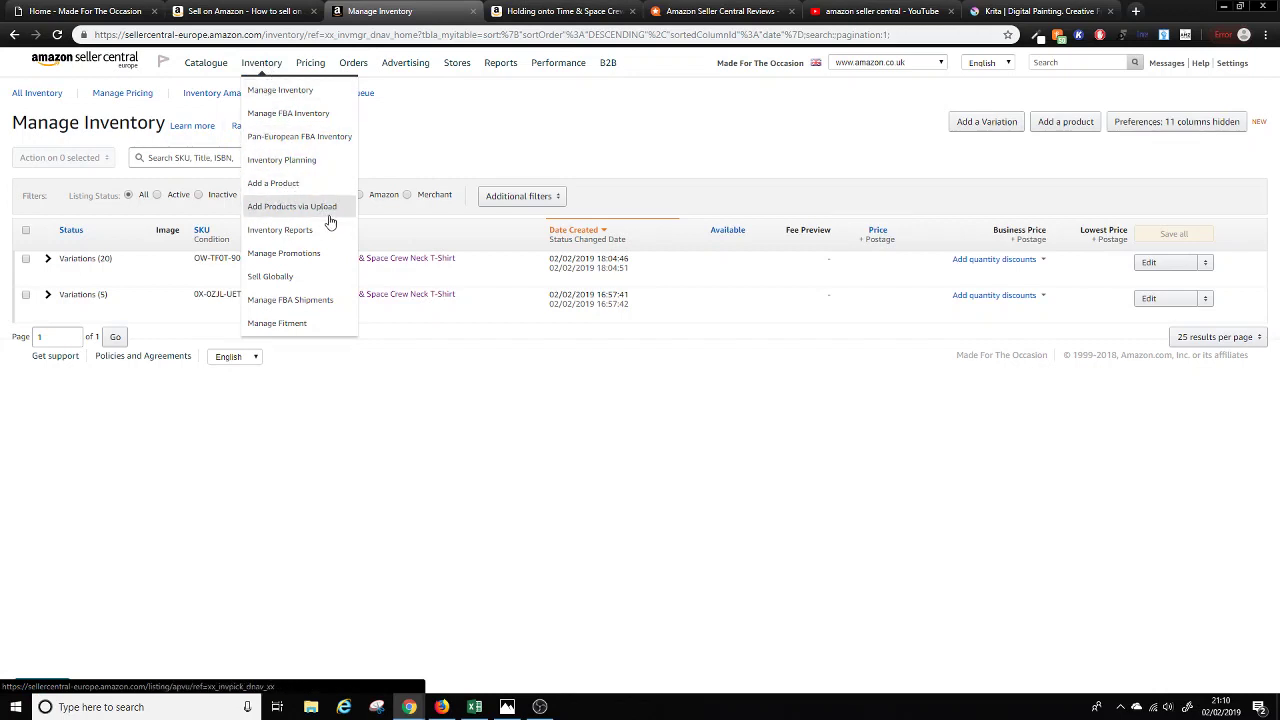
{"action": "left_click", "coordinate": [329, 216]}
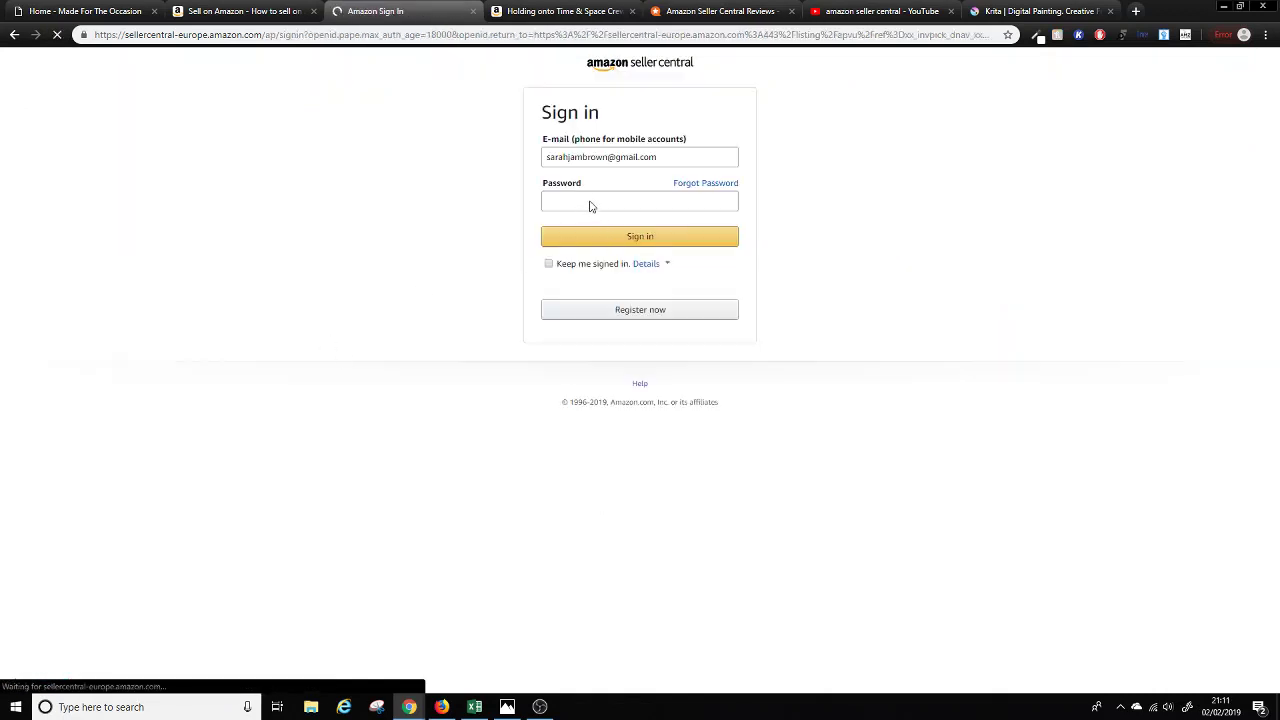
Sign in with the account password and submit the SMS verification code.
{"action": "left_click", "coordinate": [590, 200]}
{"action": "type", "text": "********"}
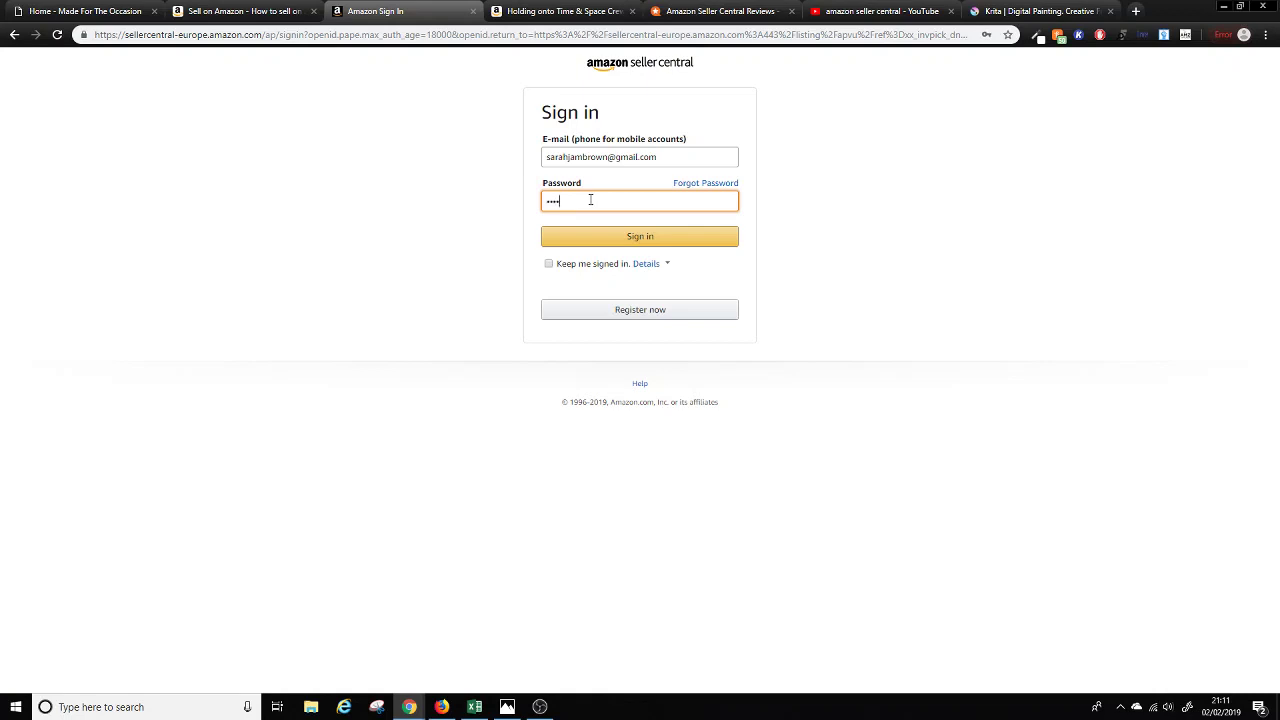
{"action": "type", "text": "***"}
{"action": "key", "text": "Return"}
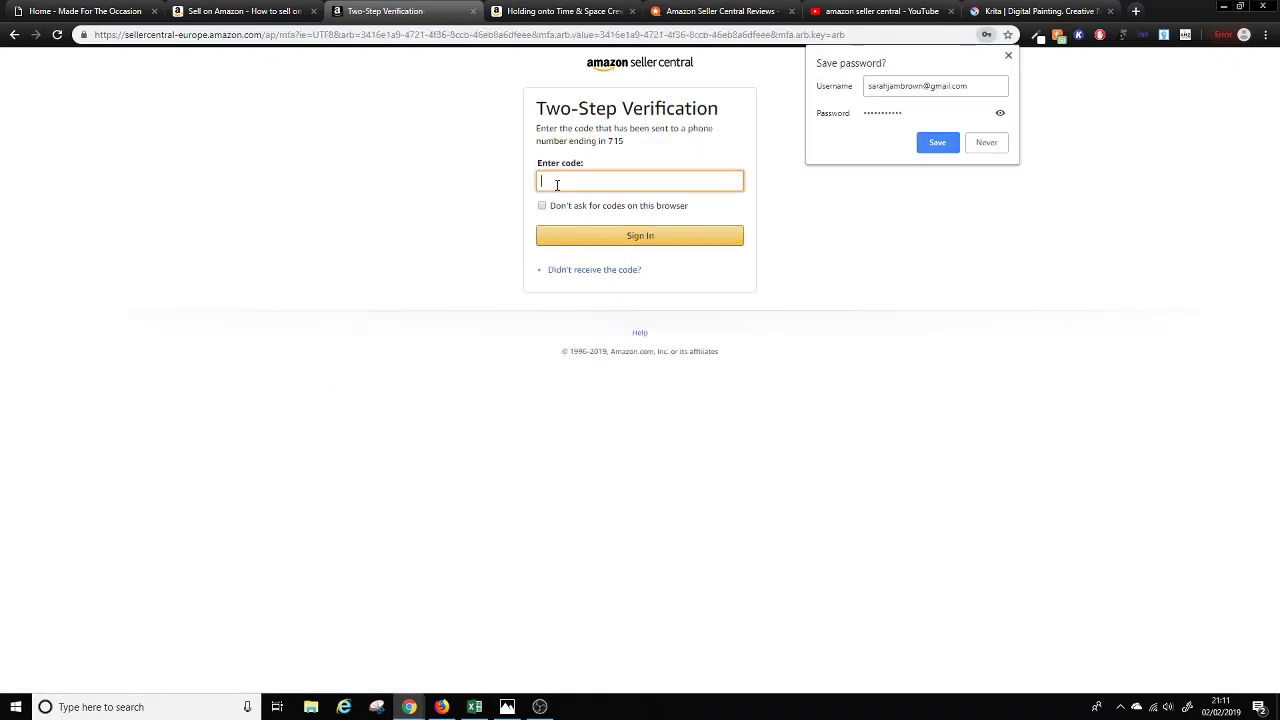
{"action": "left_click", "coordinate": [1005, 150]}
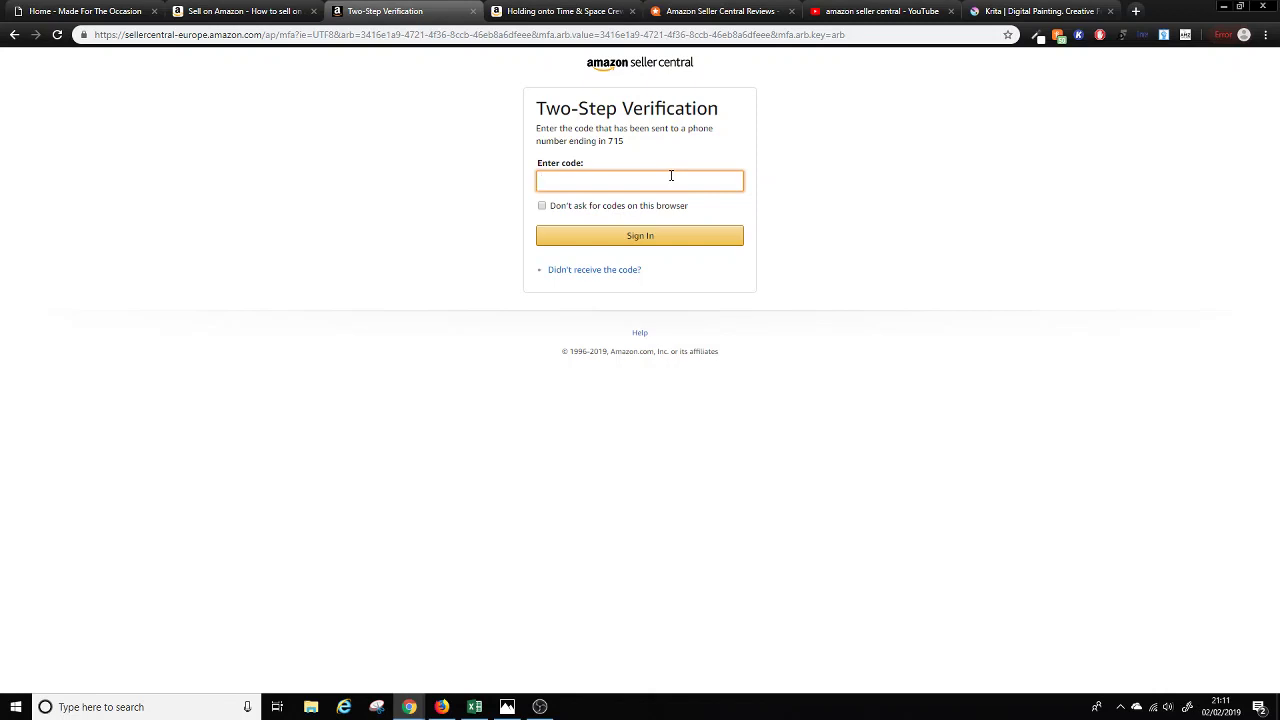
{"action": "key", "text": "Return"}
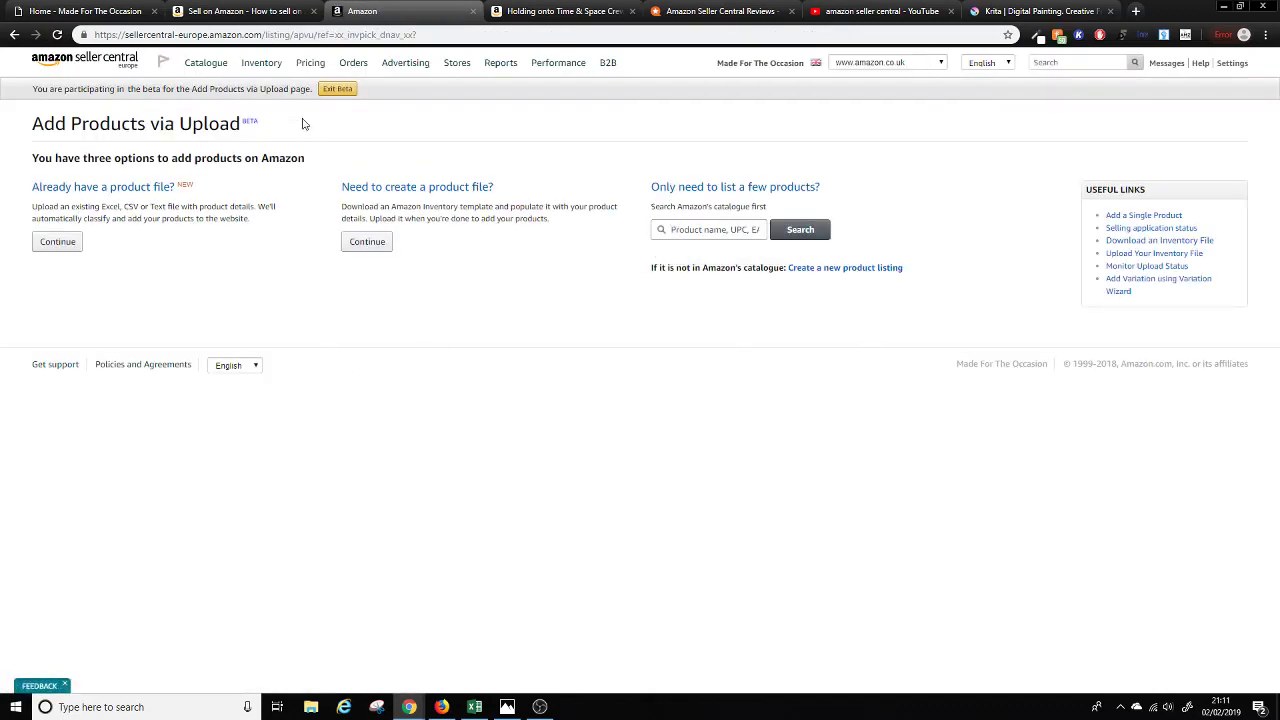
Start creating a new inventory file template from Add Products via Upload.
{"action": "left_click", "coordinate": [300, 206]}
{"action": "left_click", "coordinate": [363, 247]}
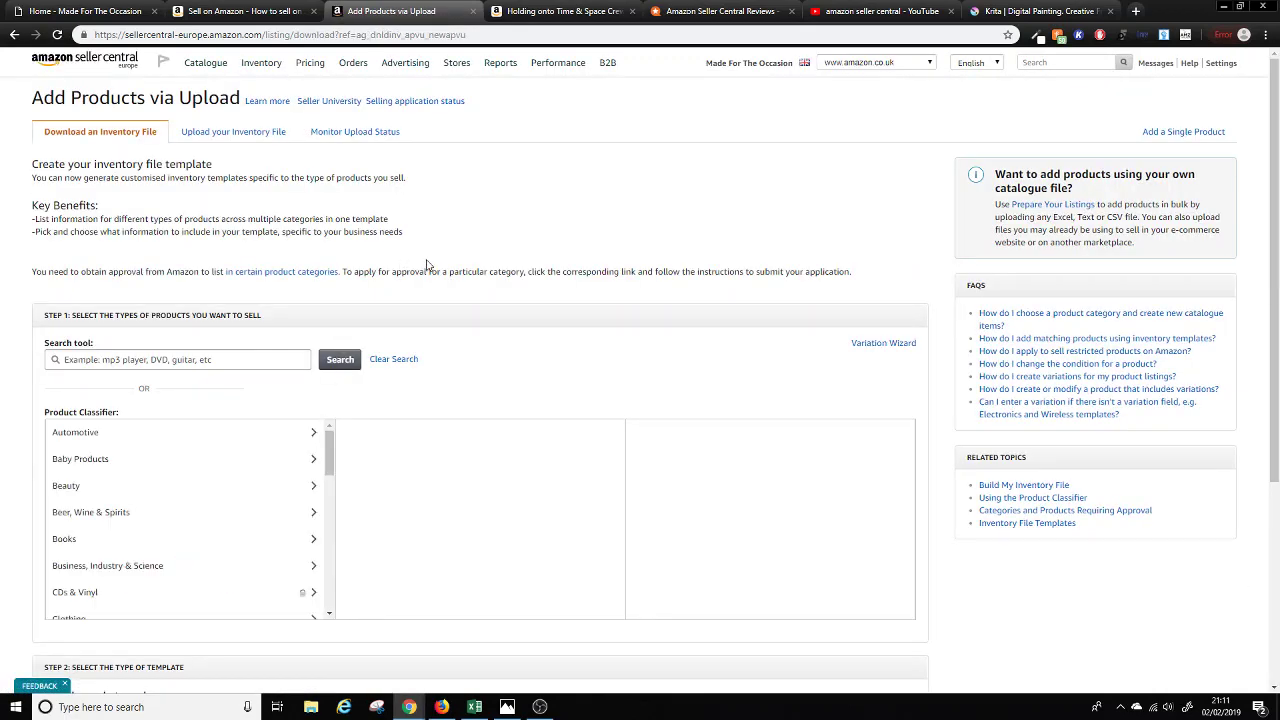
{"action": "scroll", "coordinate": [426, 265], "scroll_direction": "down", "scroll_amount": 3}
{"action": "scroll", "coordinate": [386, 300], "scroll_direction": "up", "scroll_amount": 1}
{"action": "scroll", "coordinate": [198, 310], "scroll_direction": "down", "scroll_amount": 3}
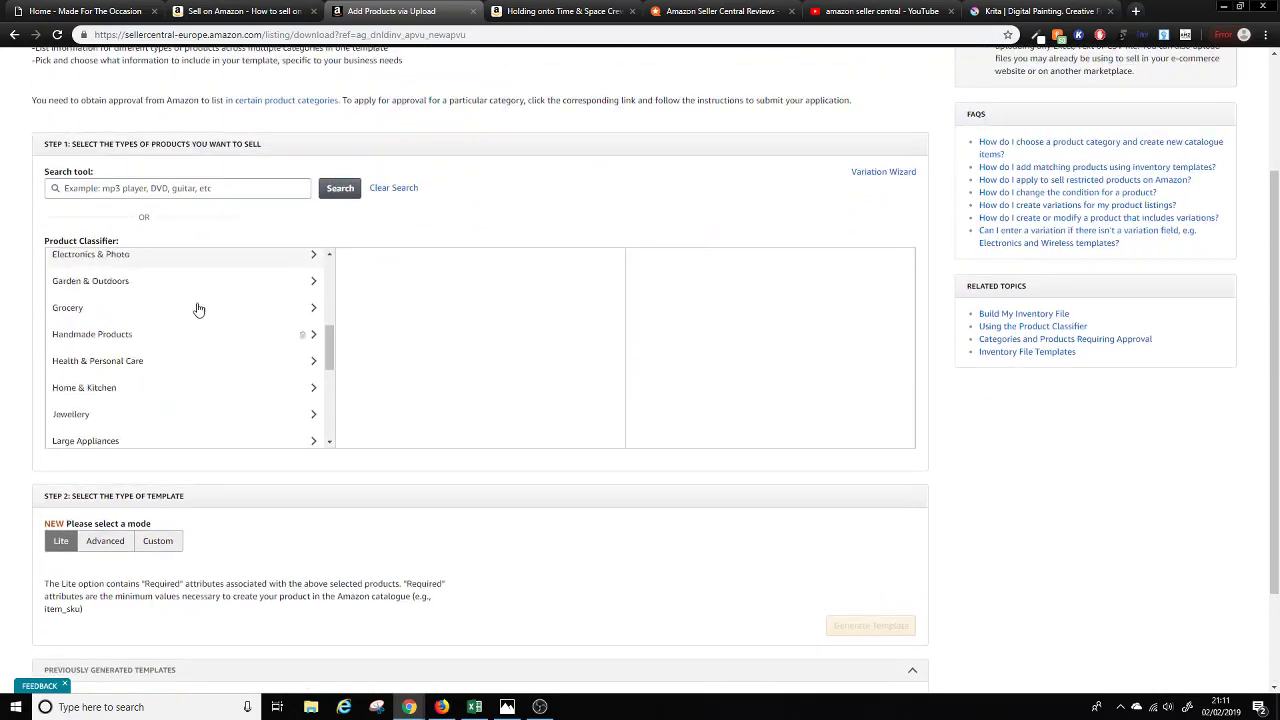
{"action": "scroll", "coordinate": [198, 310], "scroll_direction": "down", "scroll_amount": 1}
{"action": "scroll", "coordinate": [174, 334], "scroll_direction": "up", "scroll_amount": 3}
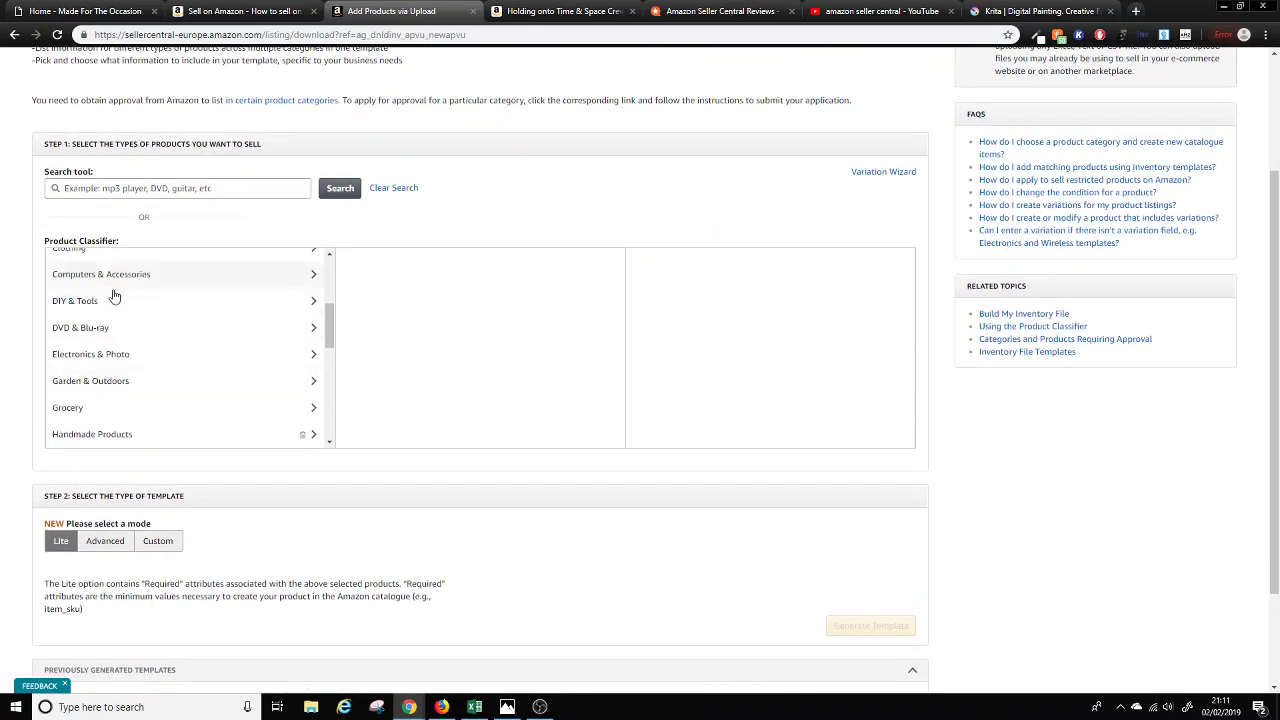
{"action": "scroll", "coordinate": [114, 300], "scroll_direction": "up", "scroll_amount": 2}
Browse Clothing > Novelty & Special Use > Novelty > Tops & Tees and choose T-Shirts.
{"action": "left_click", "coordinate": [106, 320]}
{"action": "scroll", "coordinate": [437, 340], "scroll_direction": "down", "scroll_amount": 2}
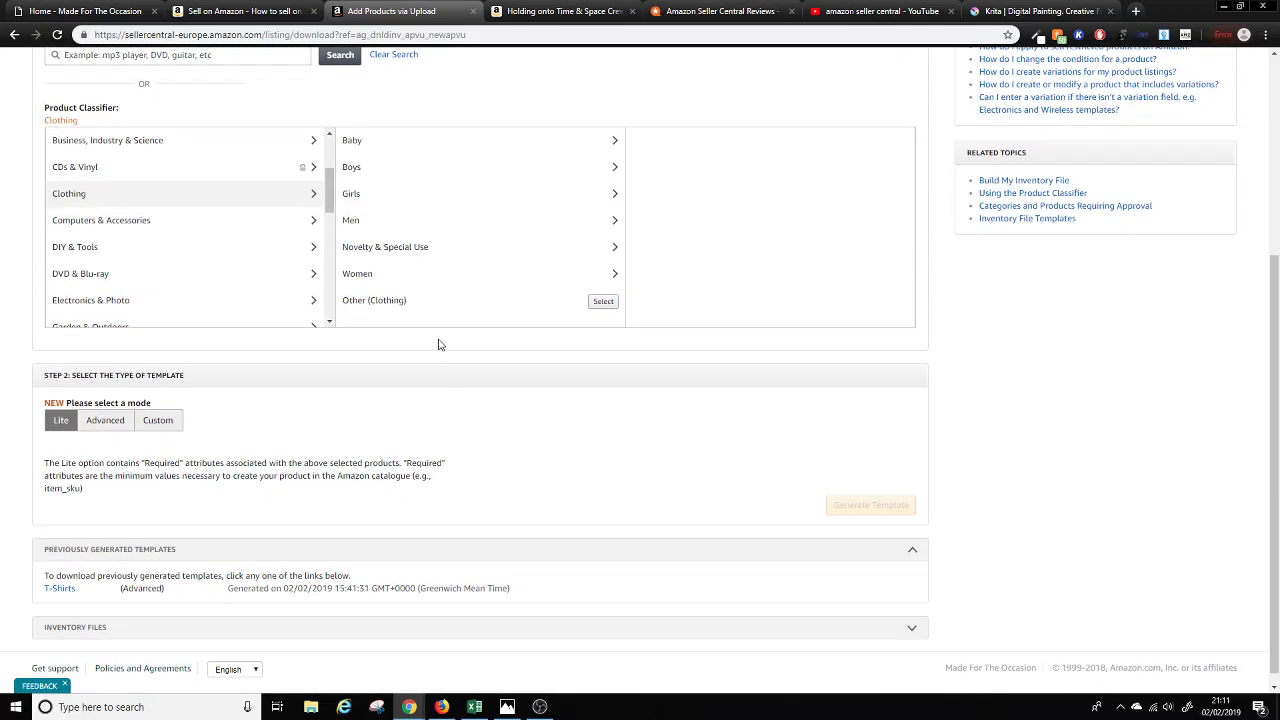
{"action": "left_click", "coordinate": [403, 251]}
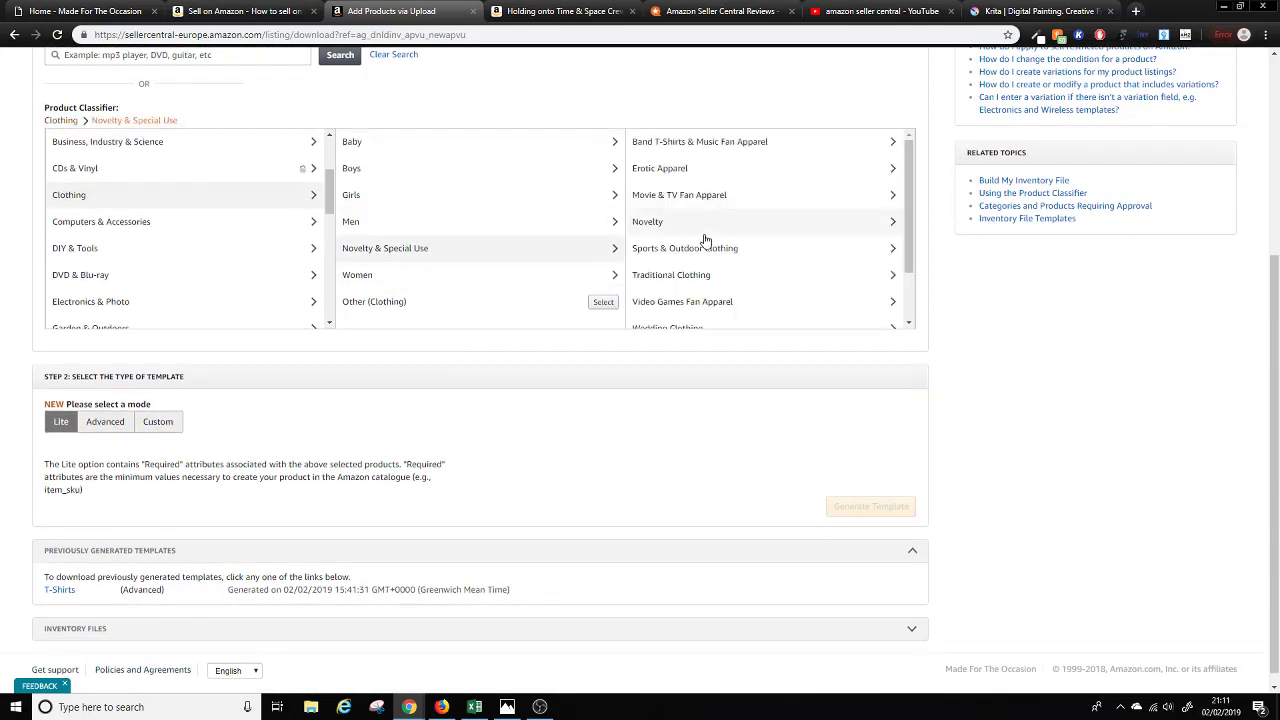
{"action": "left_click", "coordinate": [680, 221]}
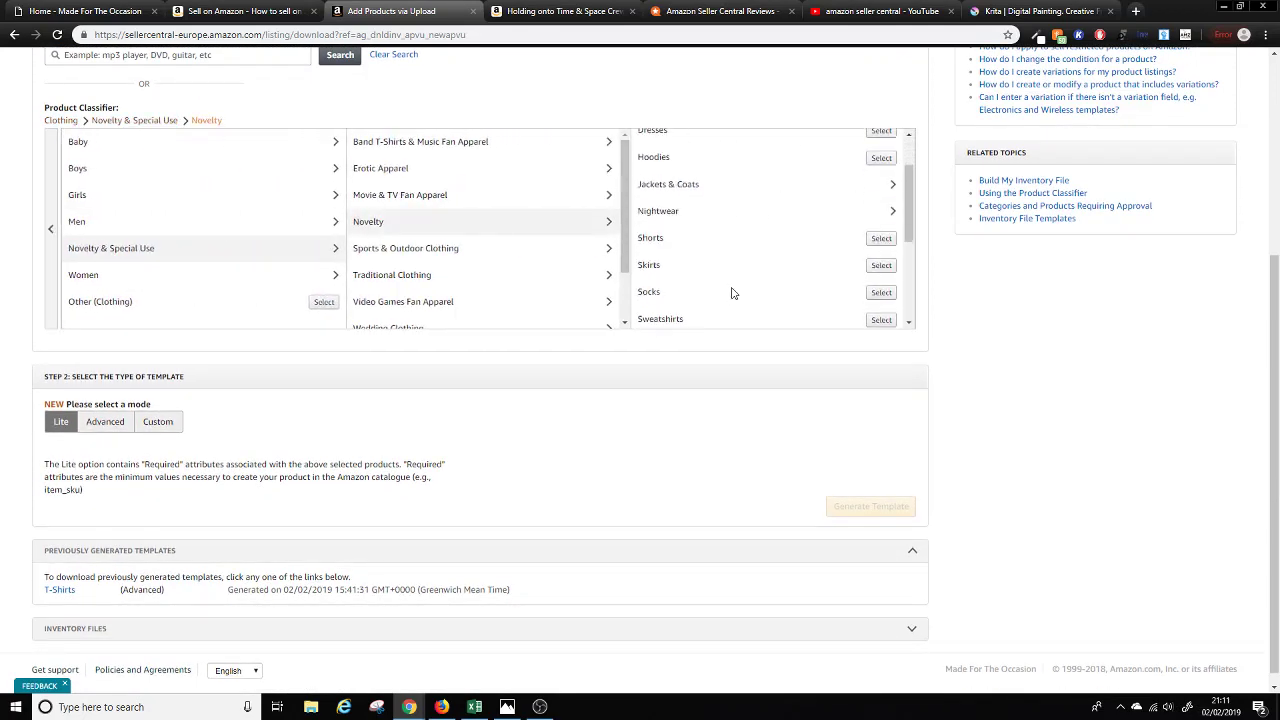
{"action": "scroll", "coordinate": [731, 293], "scroll_direction": "down", "scroll_amount": 1}
{"action": "scroll", "coordinate": [731, 293], "scroll_direction": "down", "scroll_amount": 1}
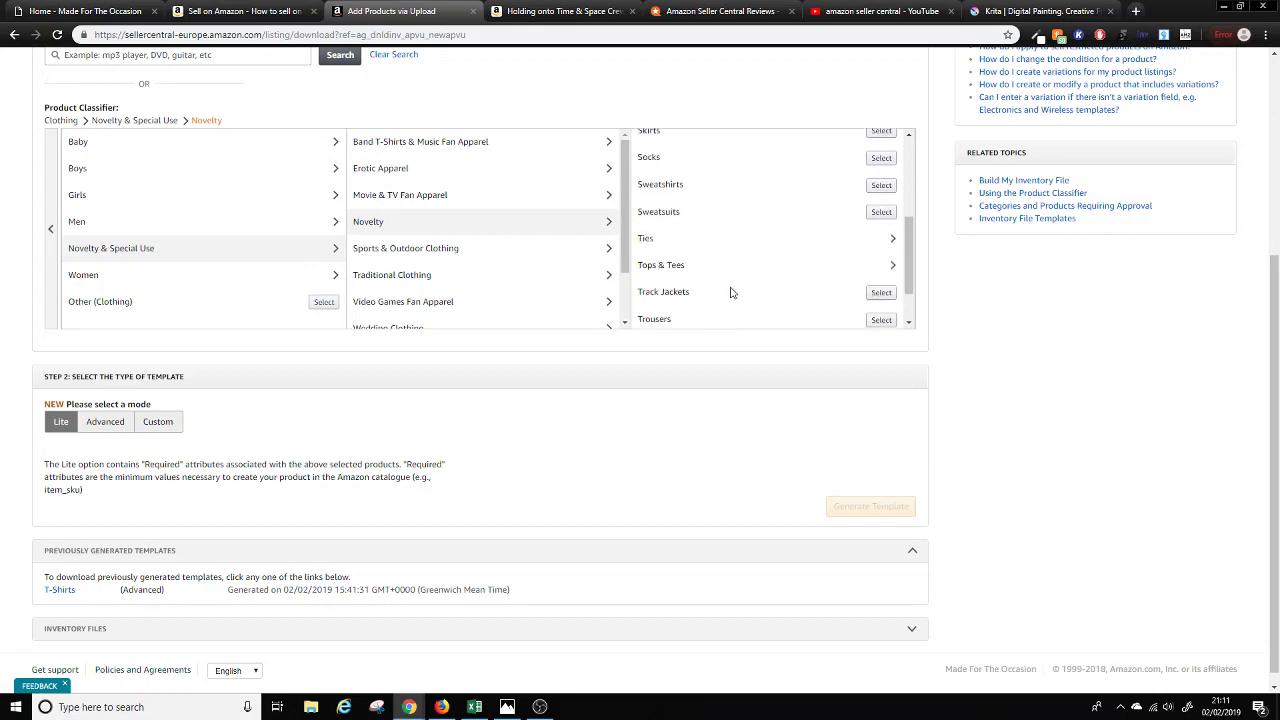
{"action": "left_click", "coordinate": [690, 270]}
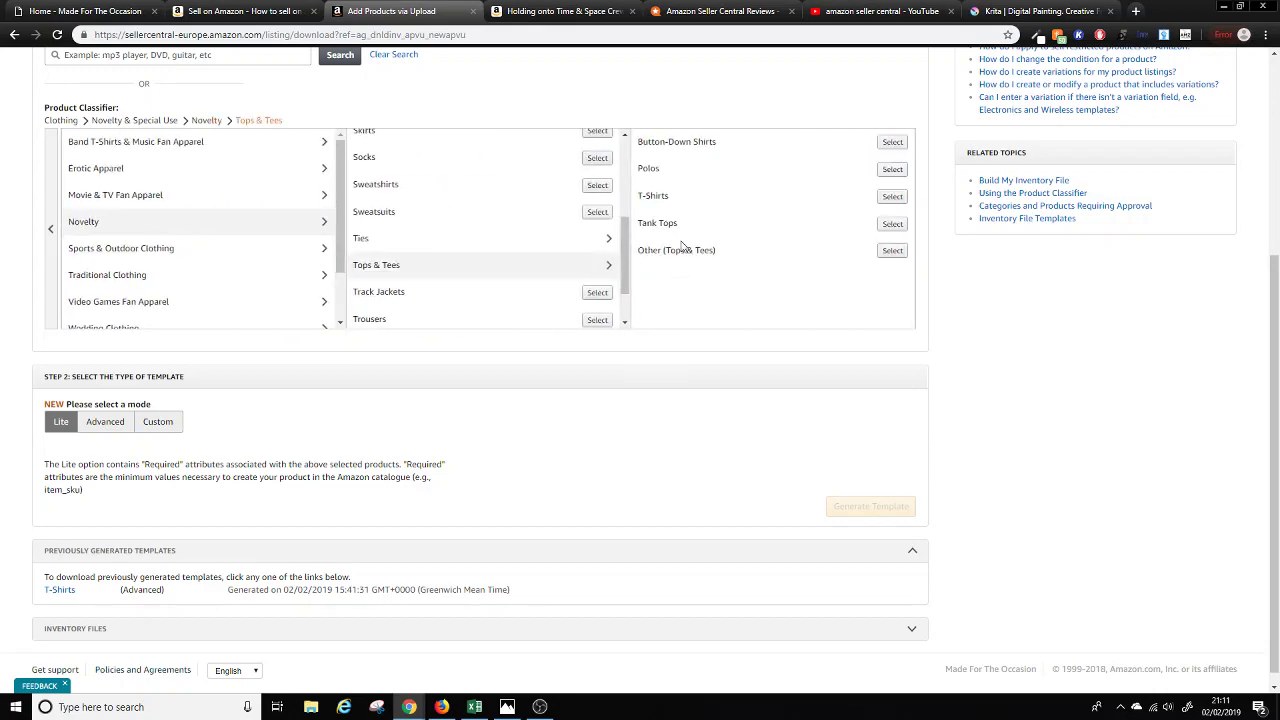
{"action": "left_click", "coordinate": [880, 200]}
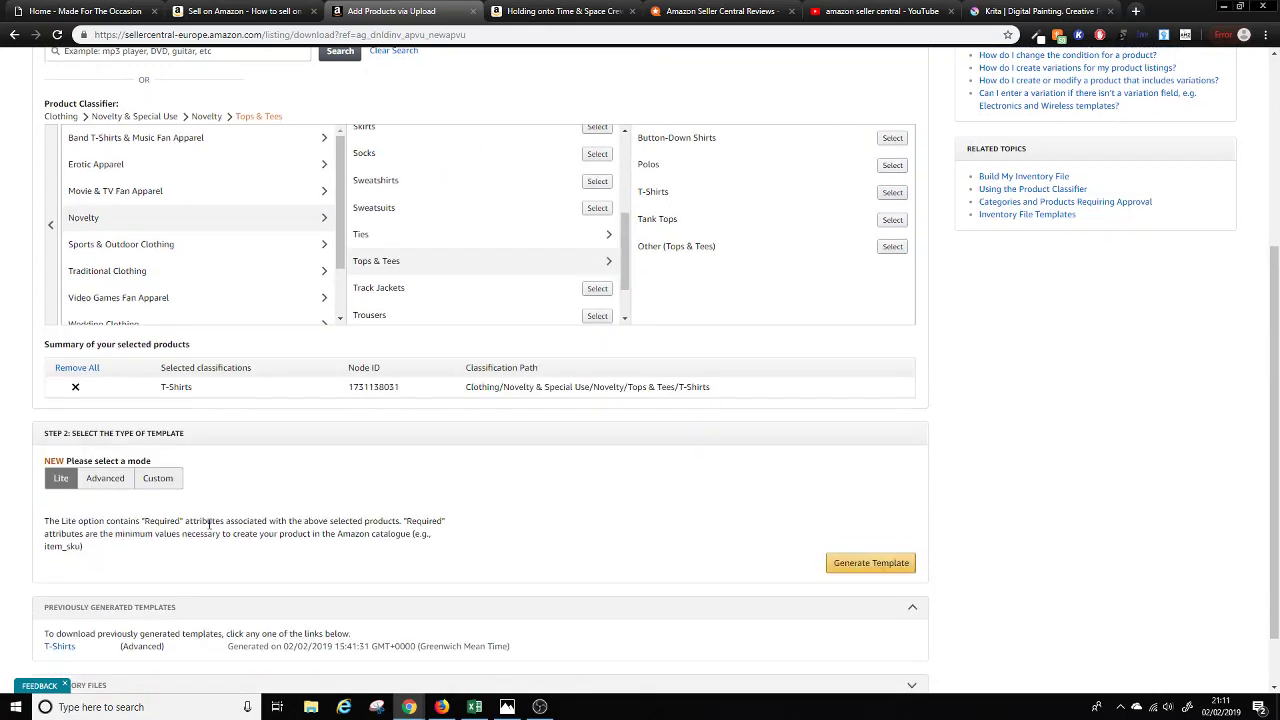
Generate an Advanced T-Shirts inventory template and open the downloaded file.
{"action": "scroll", "coordinate": [150, 450], "scroll_direction": "down", "scroll_amount": 1}
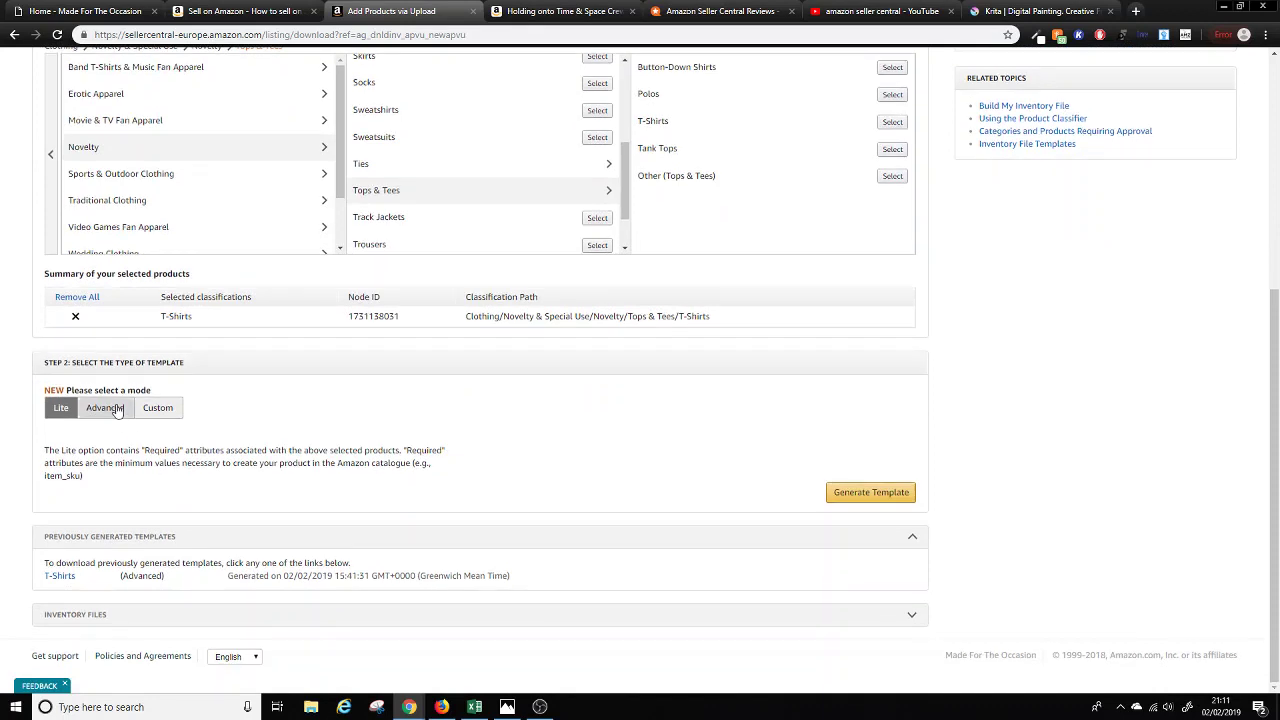
{"action": "left_click", "coordinate": [104, 408]}
{"action": "left_click_drag", "start_coordinate": [122, 463], "coordinate": [243, 461]}
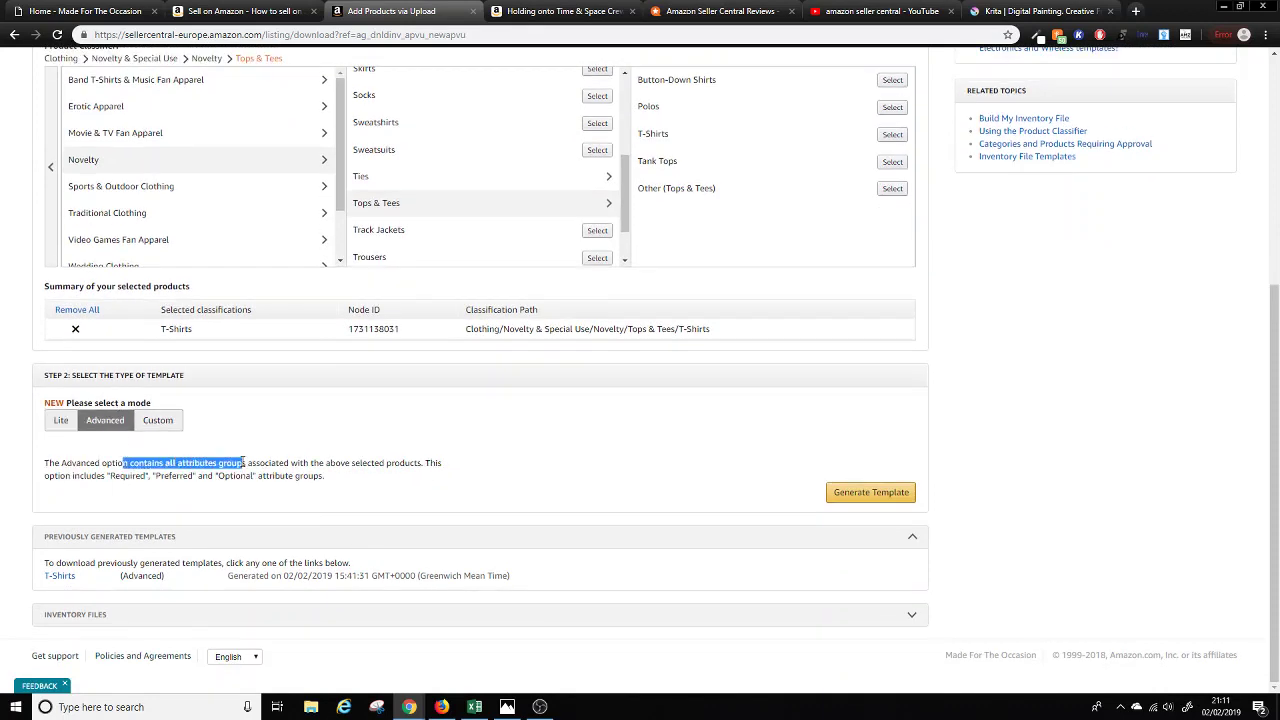
{"action": "left_click", "coordinate": [857, 502]}
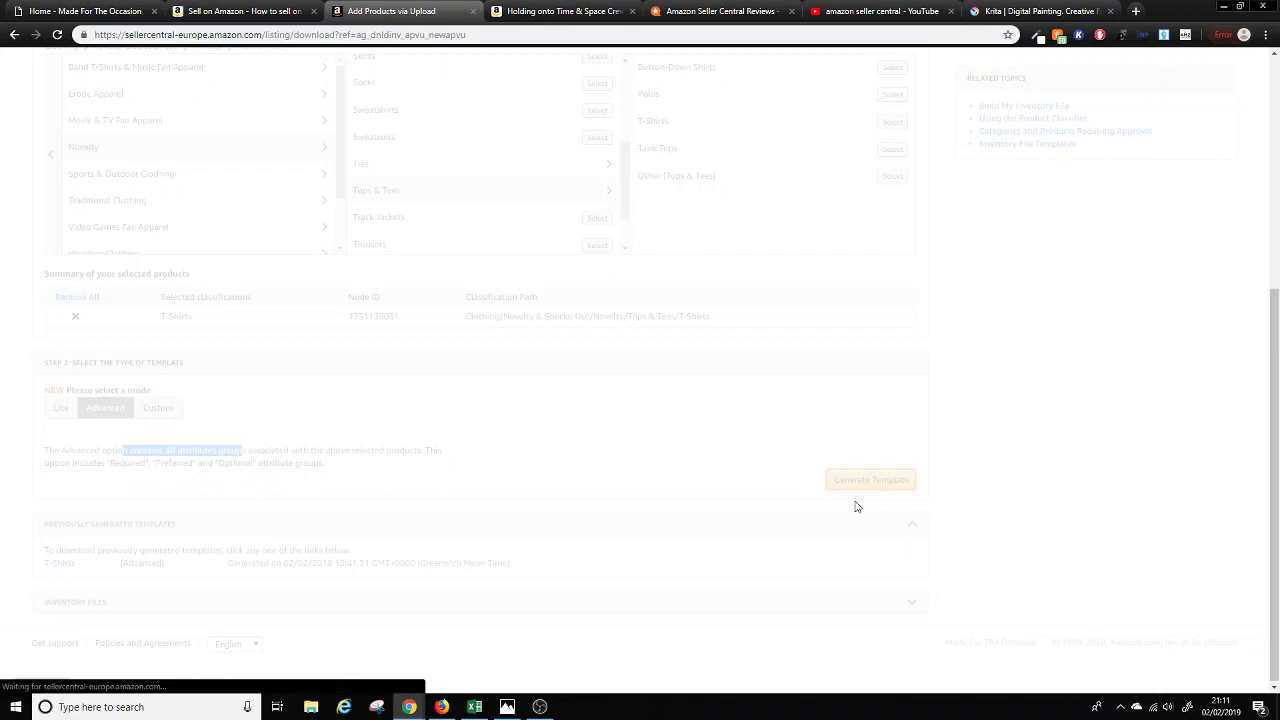
{"action": "left_click", "coordinate": [55, 677]}
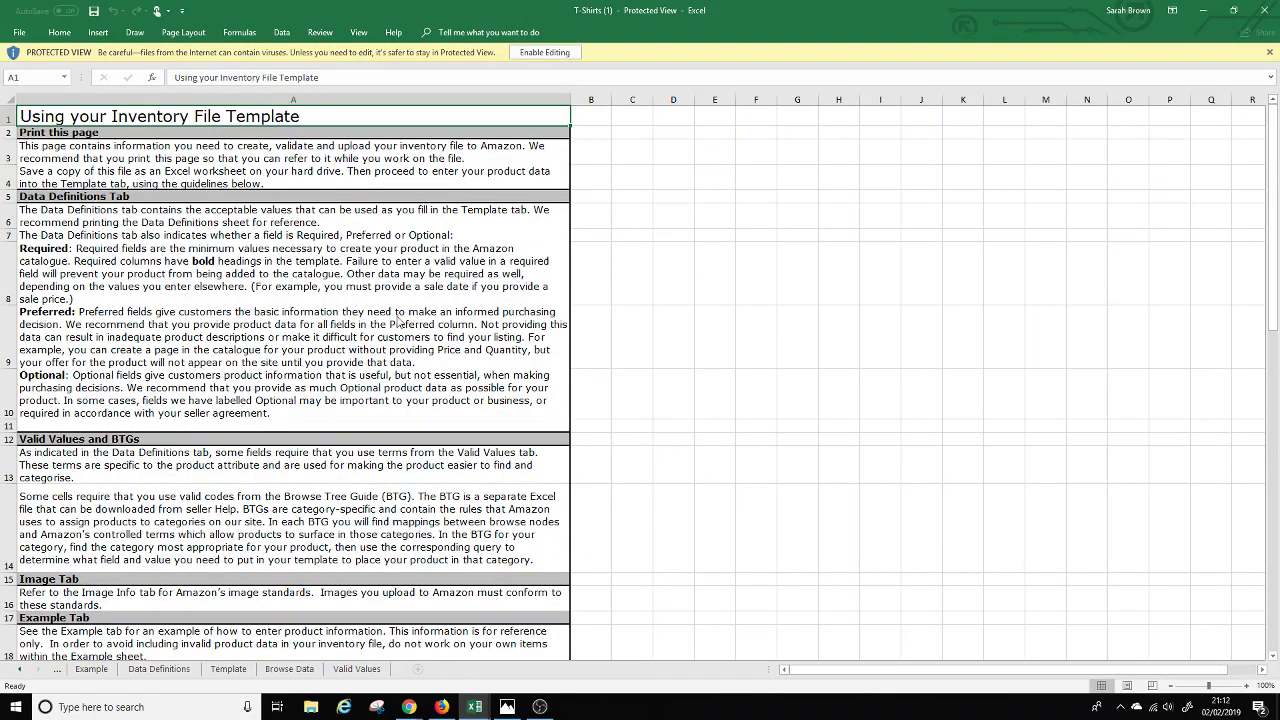
Bring the first sheet tabs back into view and look over the Images sheet.
{"action": "left_click", "coordinate": [17, 673]}
{"action": "left_click", "coordinate": [17, 673]}
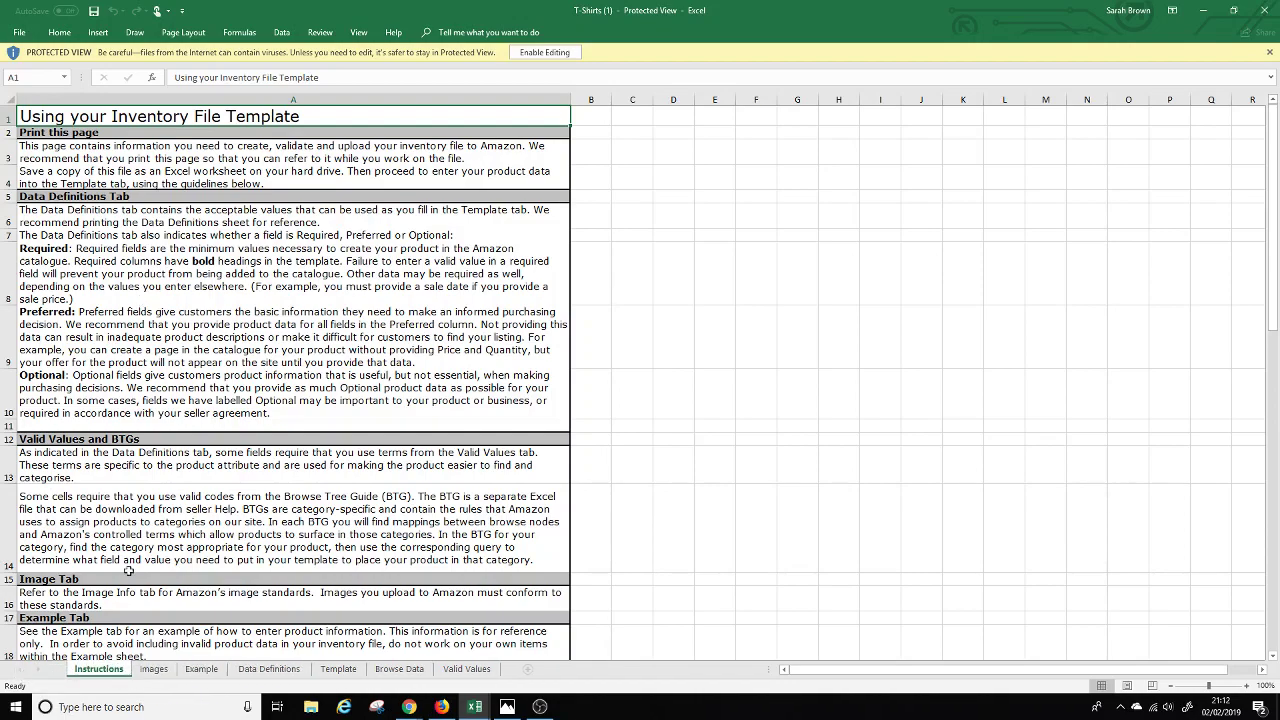
{"action": "scroll", "coordinate": [170, 505], "scroll_direction": "down", "scroll_amount": 2}
{"action": "scroll", "coordinate": [170, 505], "scroll_direction": "down", "scroll_amount": 1}
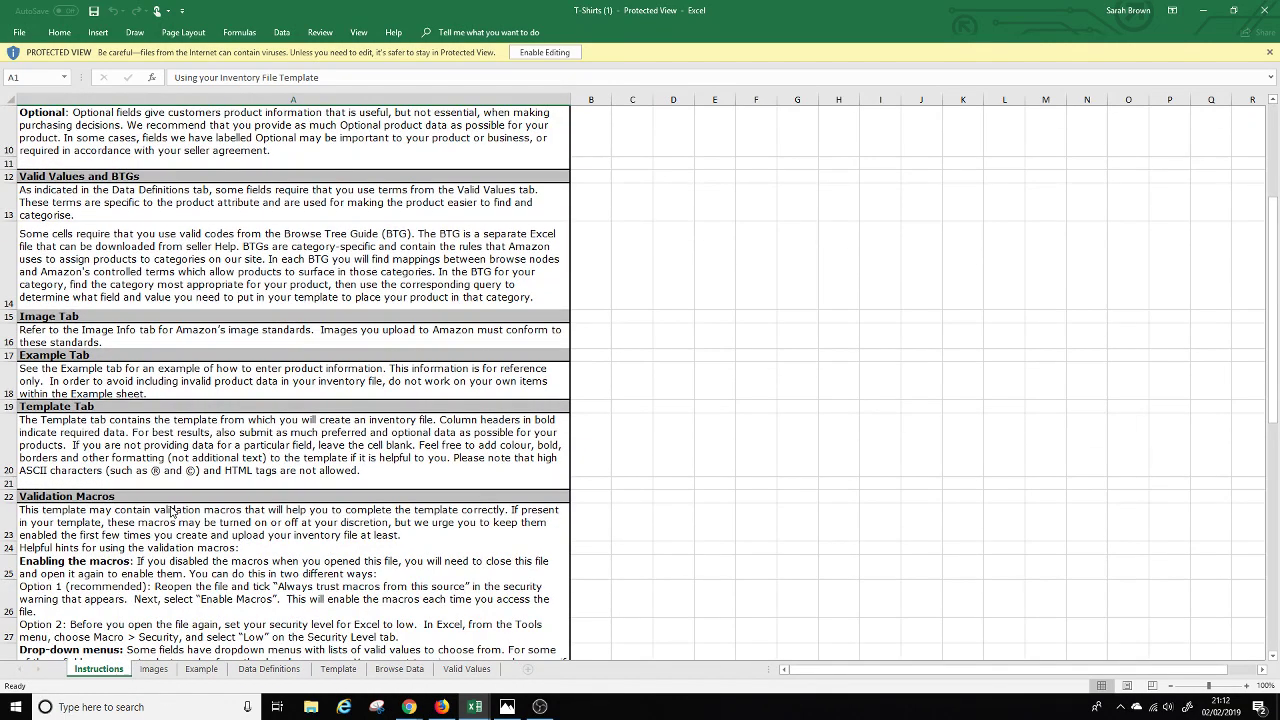
{"action": "left_click", "coordinate": [154, 668]}
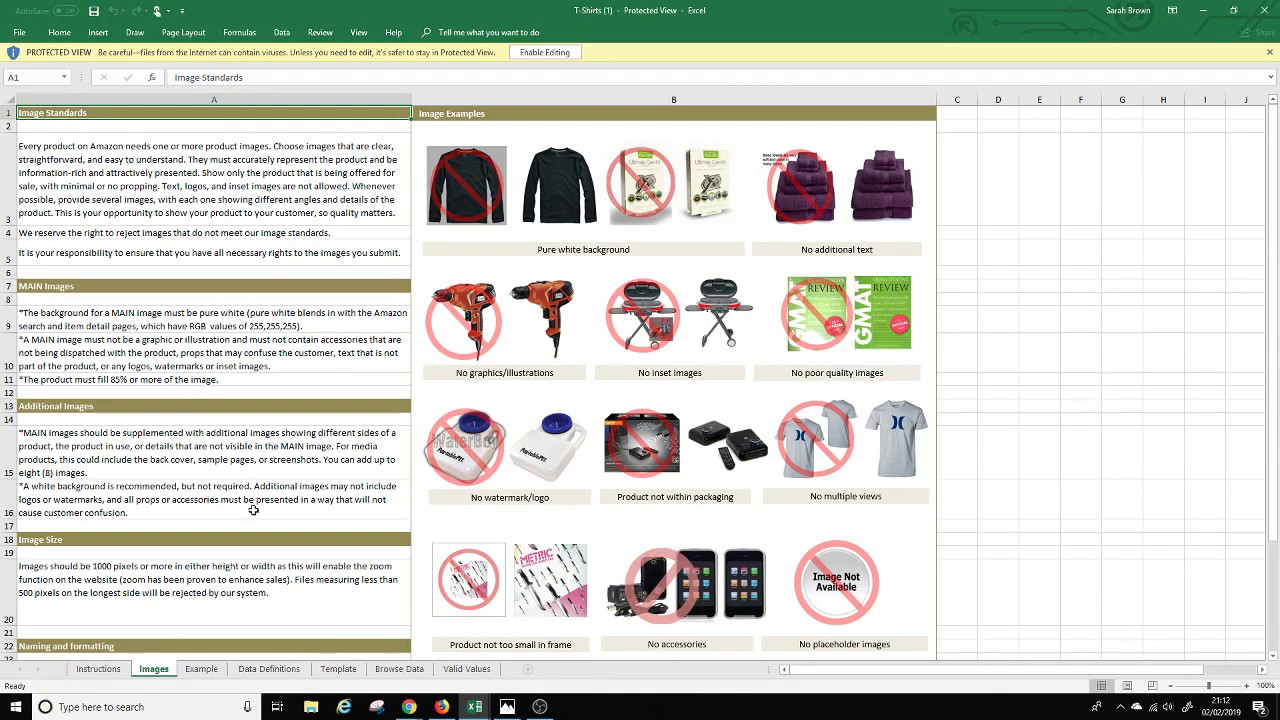
{"action": "scroll", "coordinate": [234, 474], "scroll_direction": "down", "scroll_amount": 2}
{"action": "scroll", "coordinate": [234, 474], "scroll_direction": "up", "scroll_amount": 2}
On the Example sheet, select the header fields from sku through brand (B3:G3).
{"action": "left_click", "coordinate": [200, 669]}
{"action": "scroll", "coordinate": [586, 460], "scroll_direction": "down", "scroll_amount": 5}
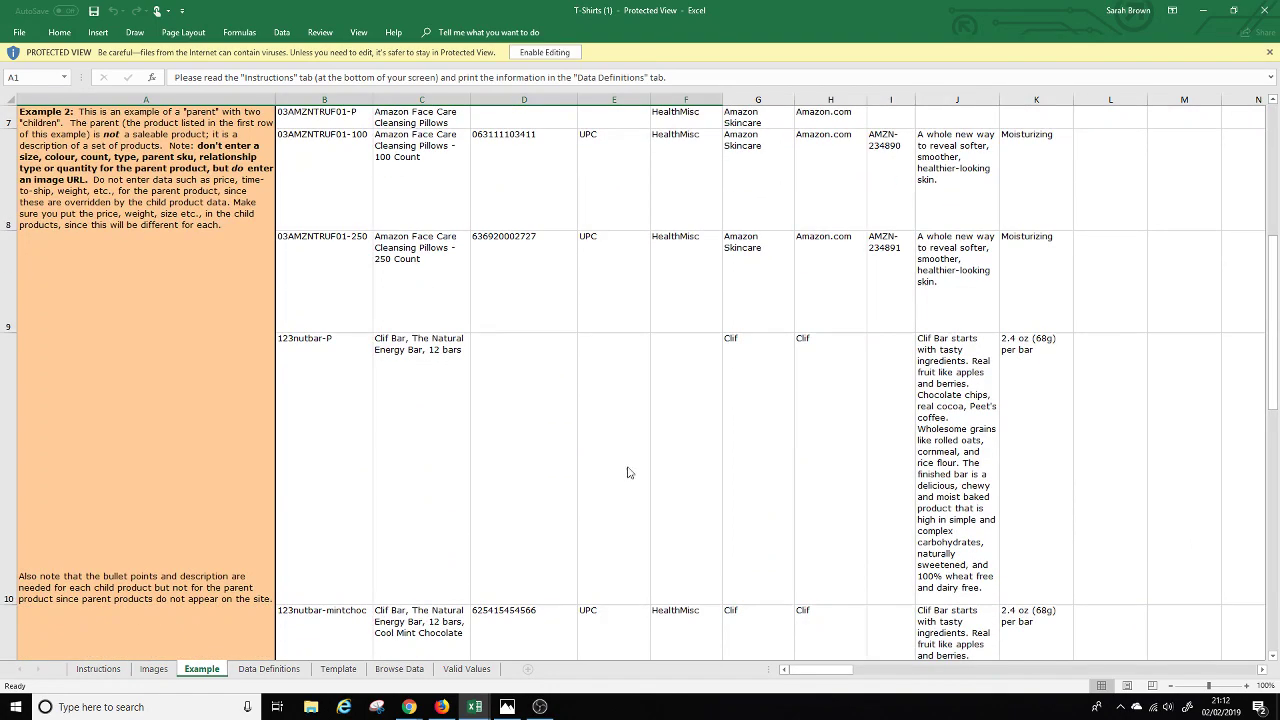
{"action": "scroll", "coordinate": [630, 474], "scroll_direction": "down", "scroll_amount": 5}
{"action": "scroll", "coordinate": [630, 478], "scroll_direction": "up", "scroll_amount": 10}
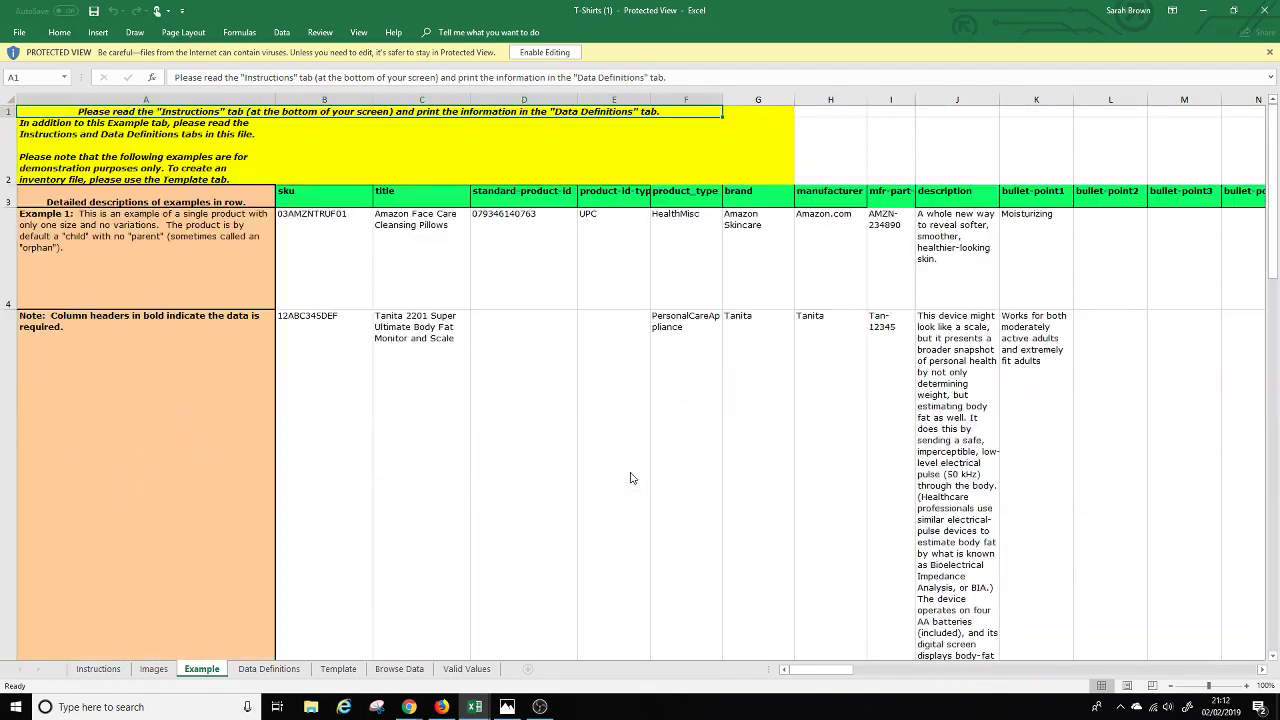
{"action": "left_click_drag", "start_coordinate": [300, 202], "coordinate": [1163, 210]}
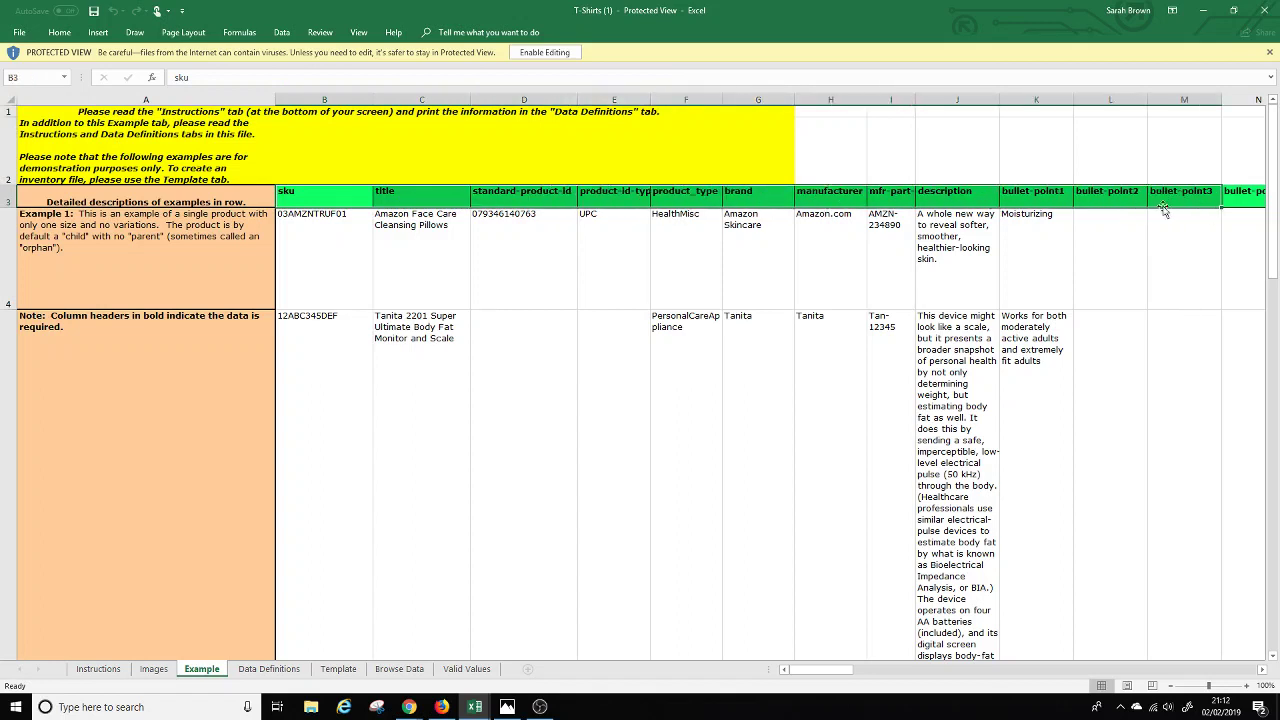
{"action": "left_click", "coordinate": [326, 676]}
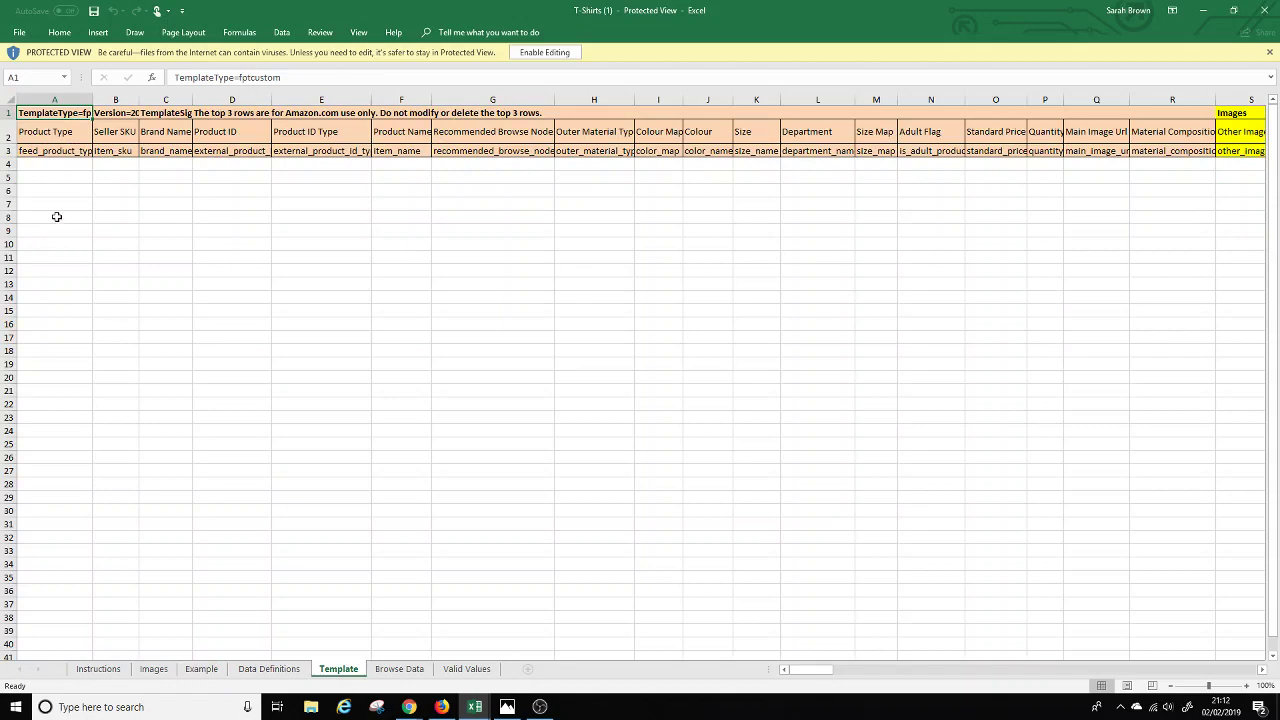
{"action": "left_click", "coordinate": [53, 135]}
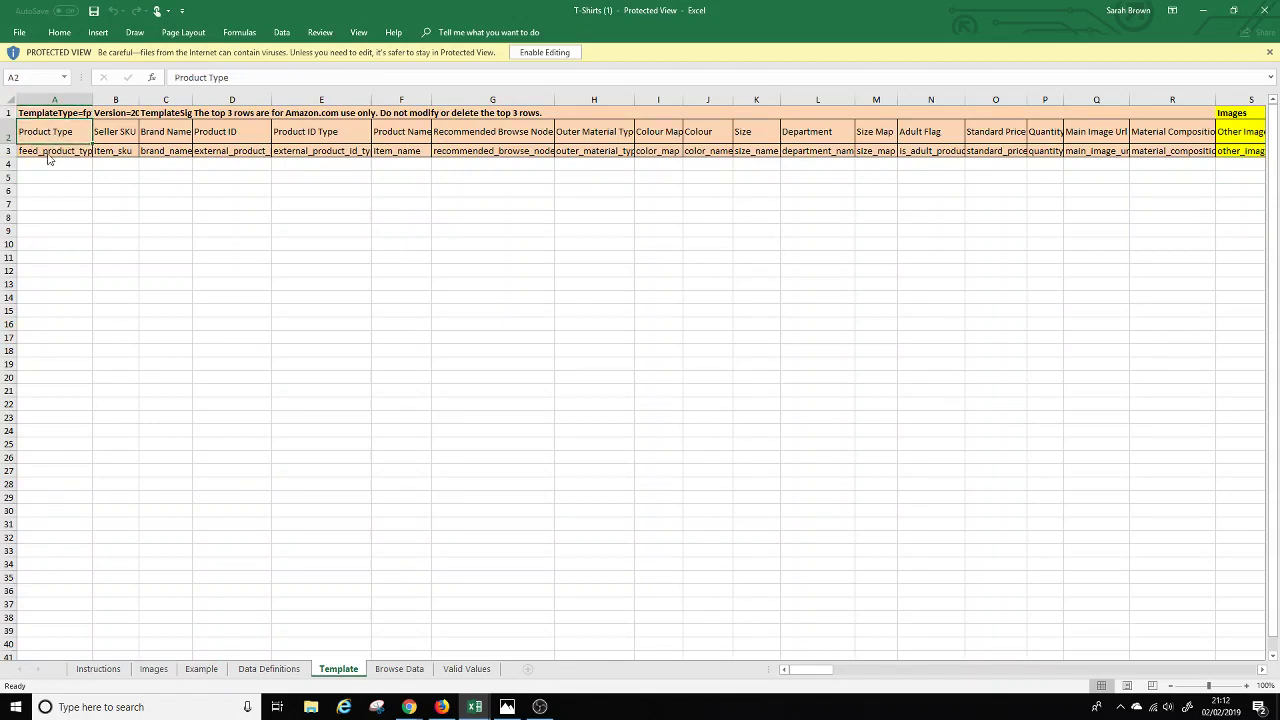
{"action": "left_click", "coordinate": [293, 670]}
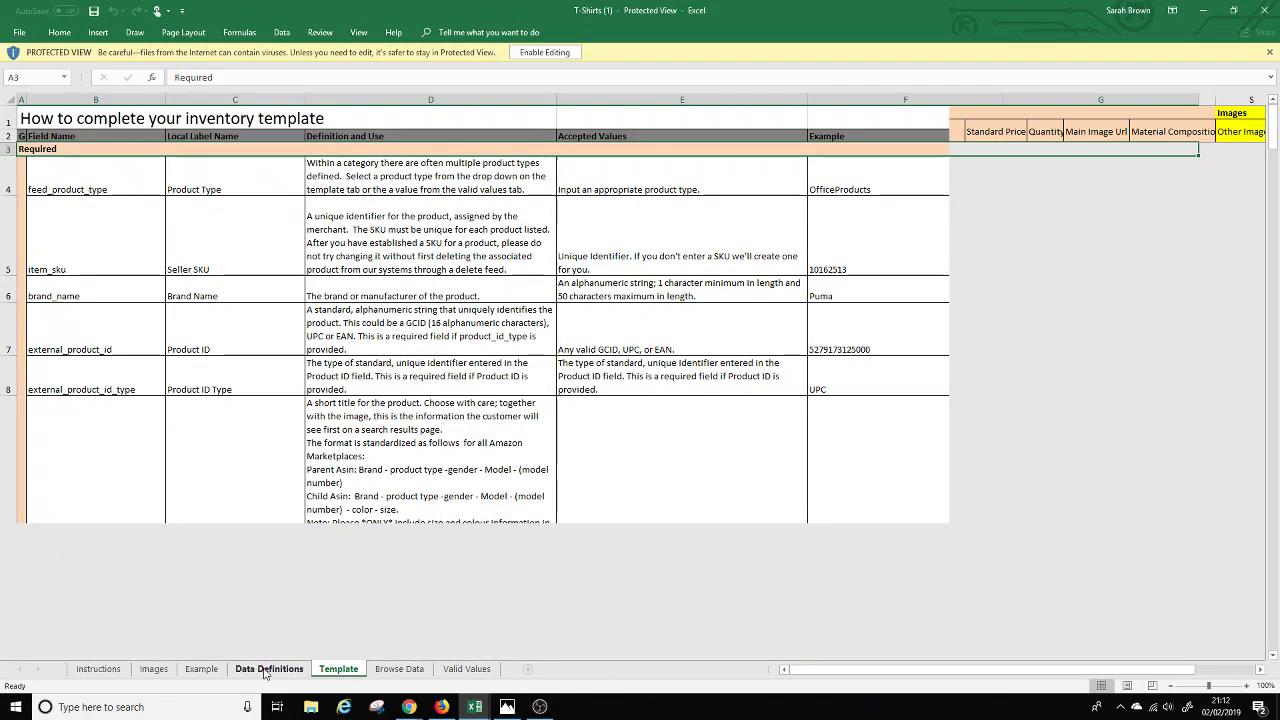
{"action": "left_click", "coordinate": [201, 669]}
{"action": "left_click", "coordinate": [326, 199]}
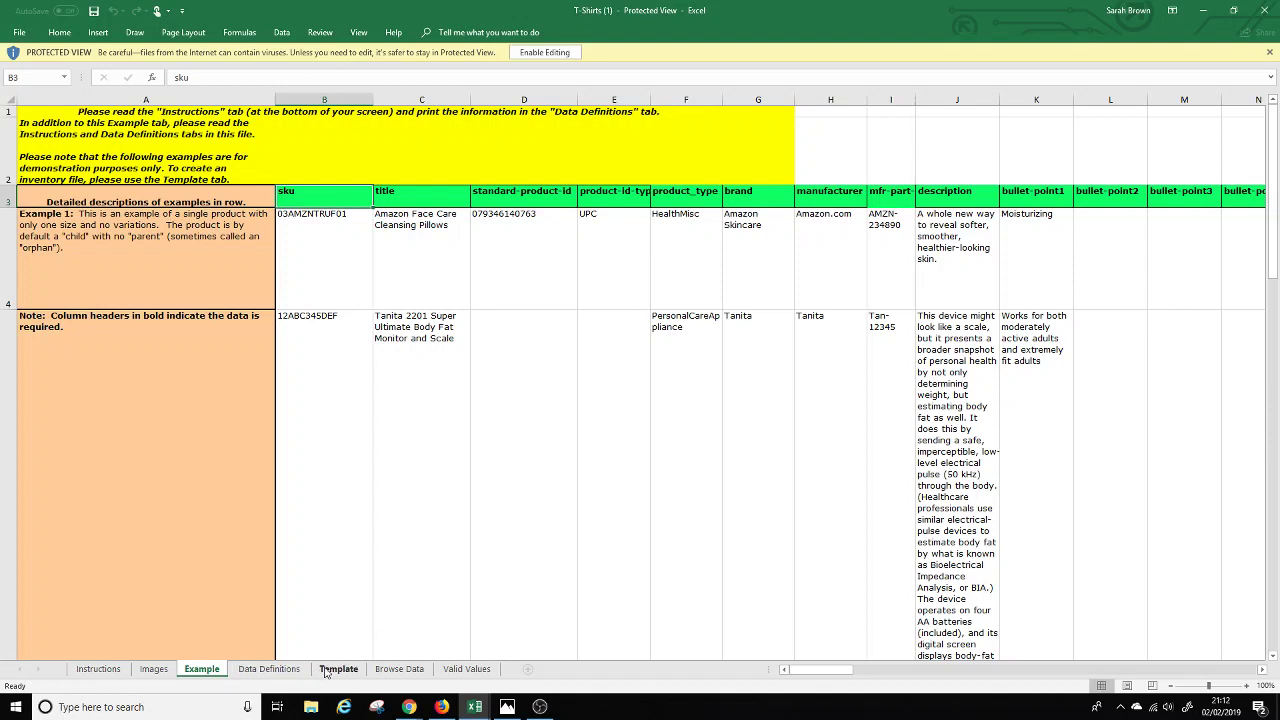
{"action": "left_click", "coordinate": [338, 669]}
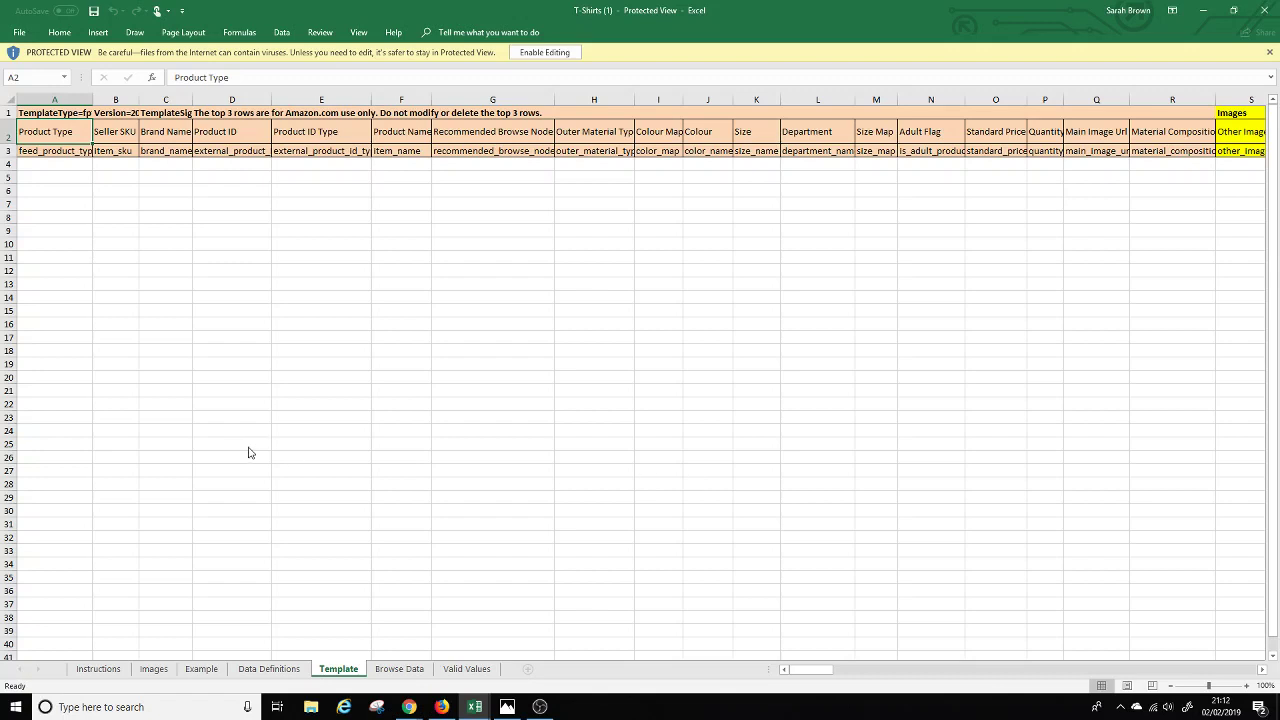
{"action": "left_click_drag", "start_coordinate": [40, 165], "coordinate": [1203, 206]}
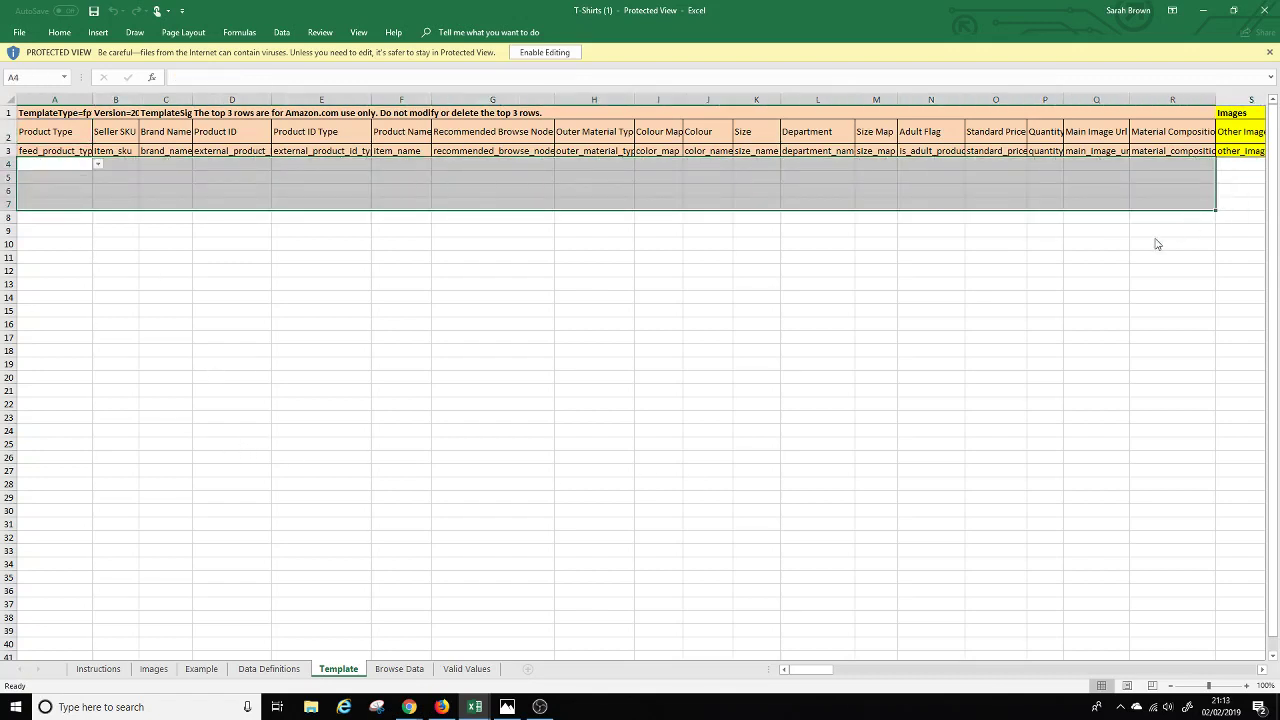
{"action": "left_click", "coordinate": [269, 669]}
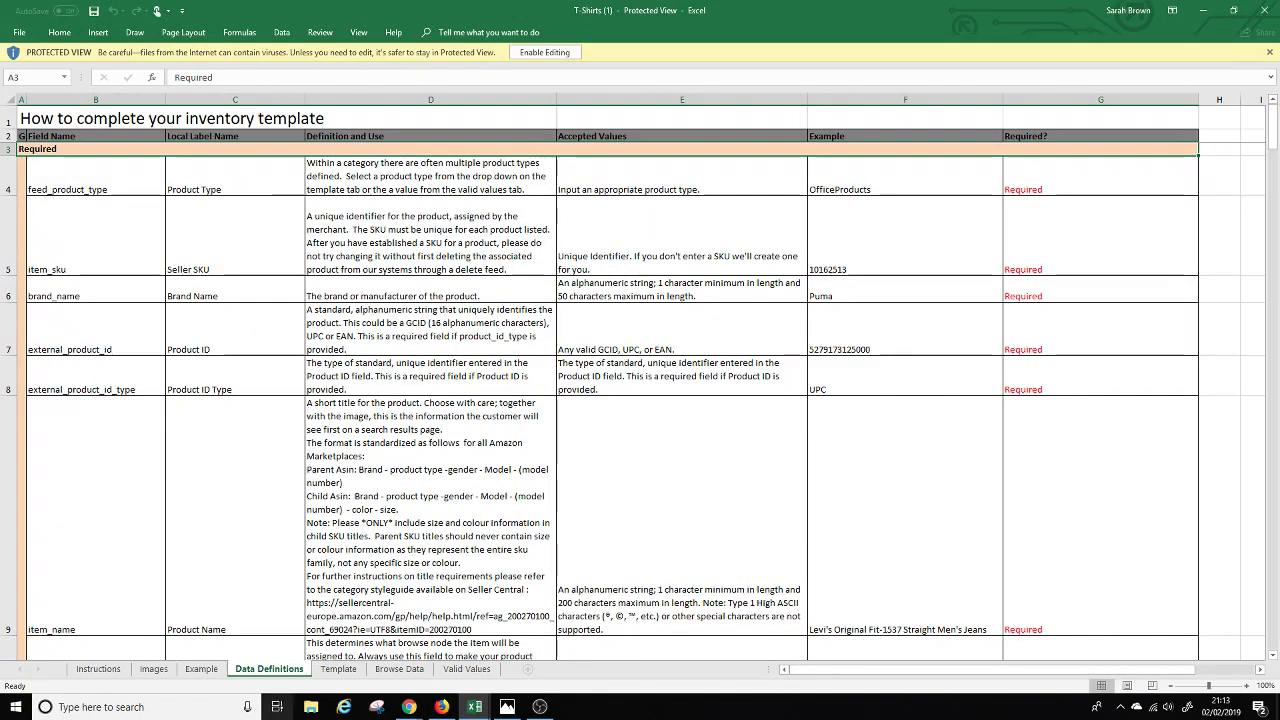
{"action": "left_click", "coordinate": [362, 428]}
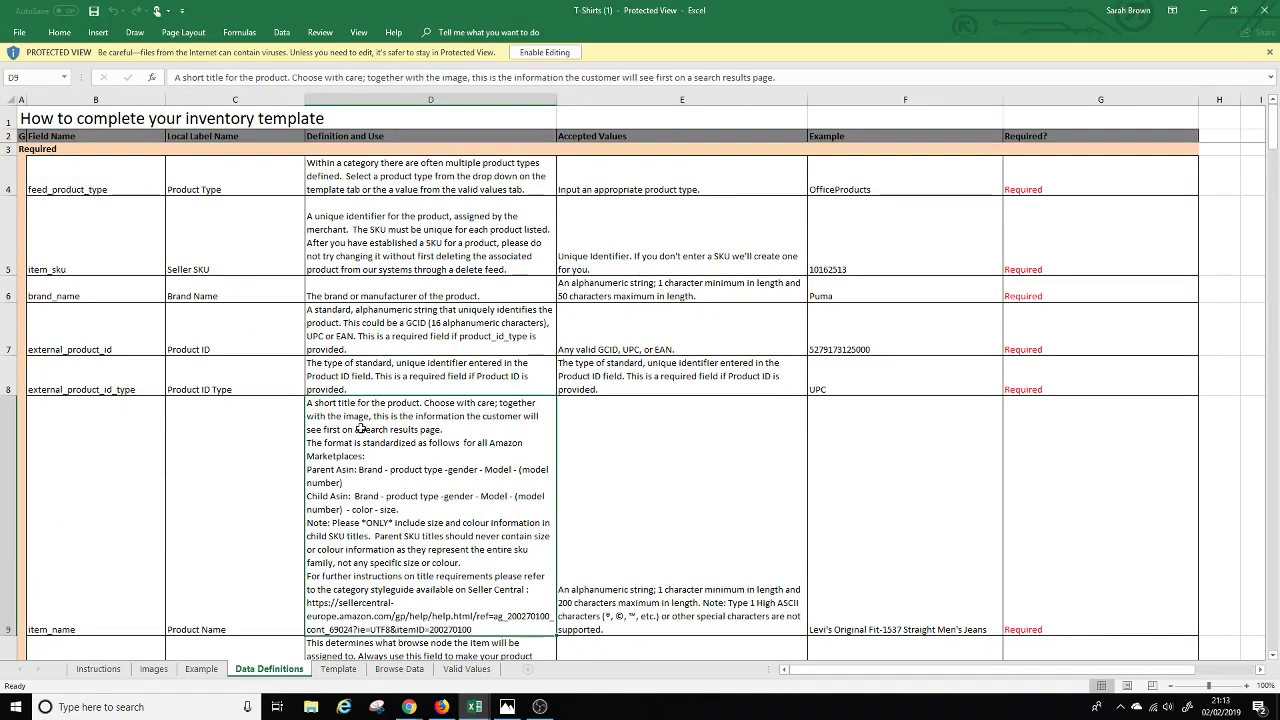
{"action": "left_click", "coordinate": [101, 474]}
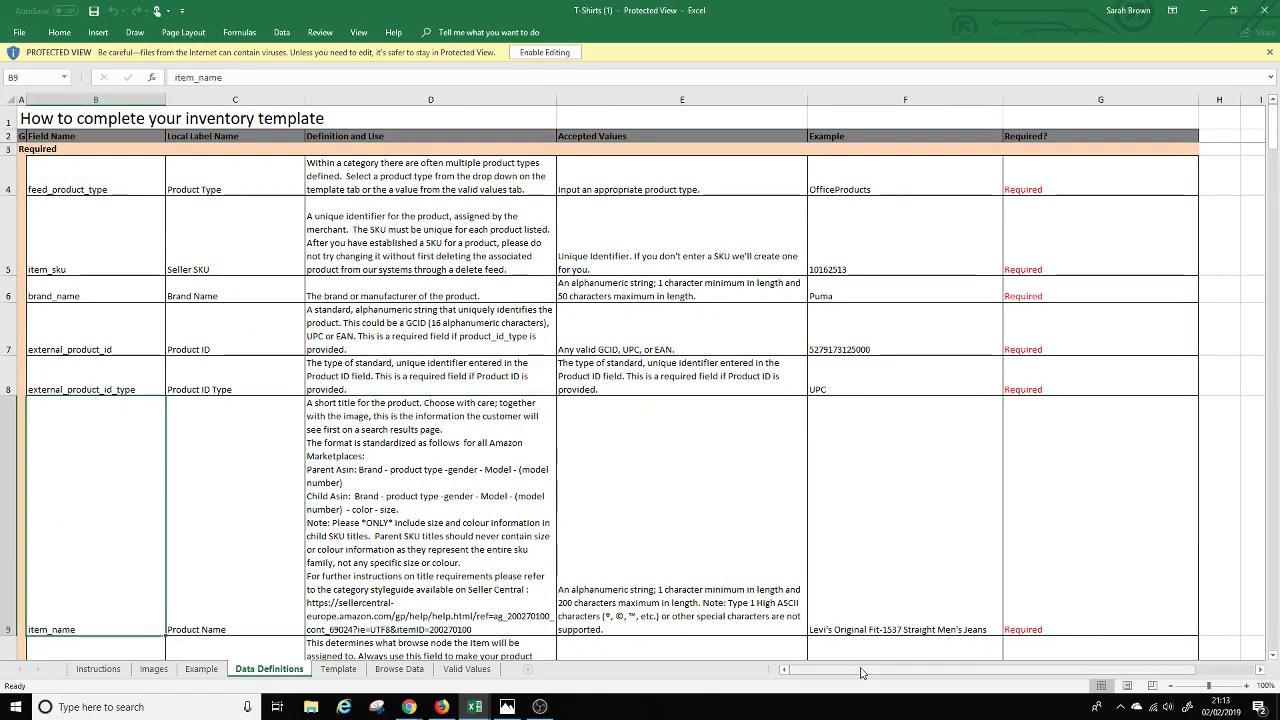
{"action": "left_click", "coordinate": [100, 188]}
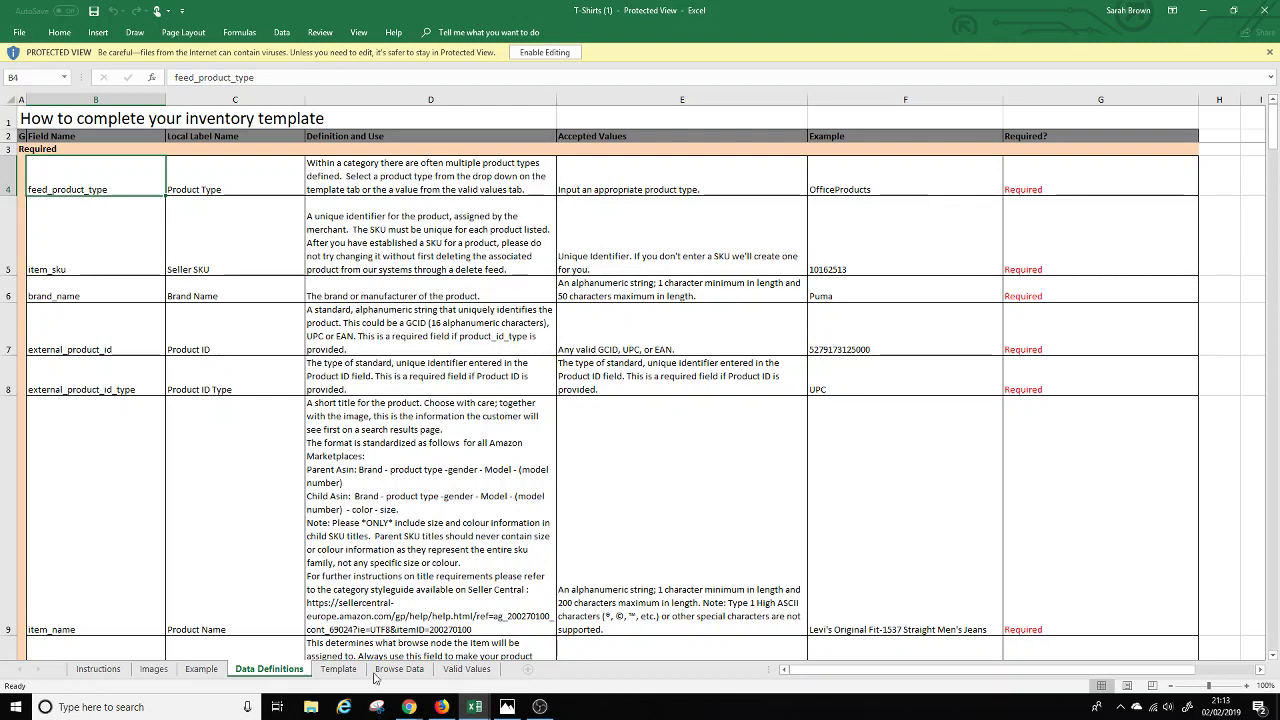
{"action": "left_click", "coordinate": [340, 669]}
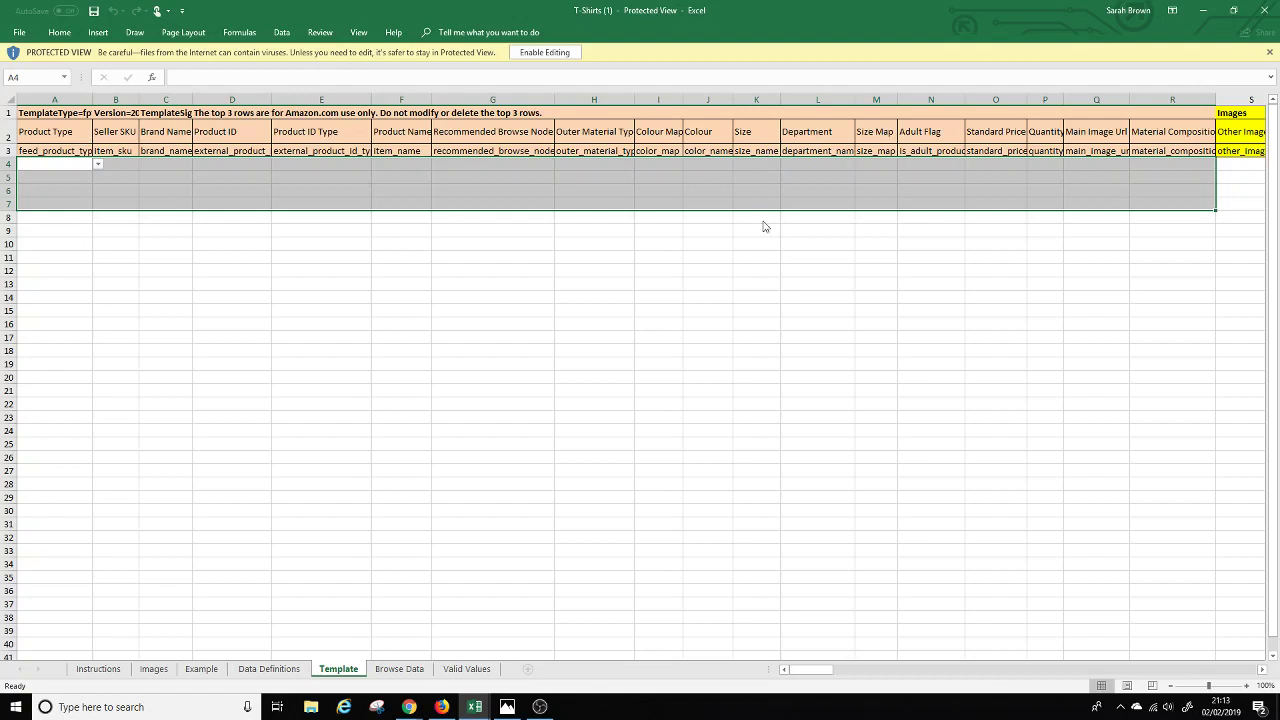
{"action": "left_click", "coordinate": [1055, 283]}
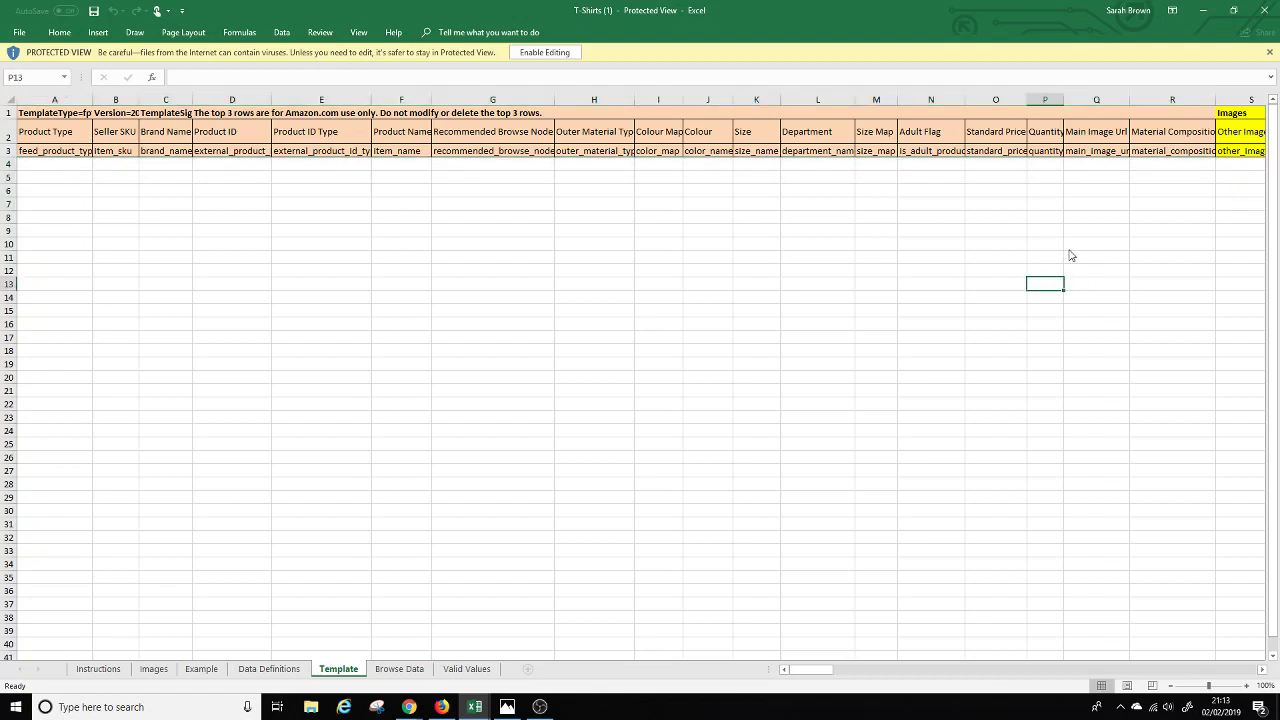
Check the Main Image URL column, then close the Protected View T-Shirts (1) copy.
{"action": "left_click", "coordinate": [1116, 166]}
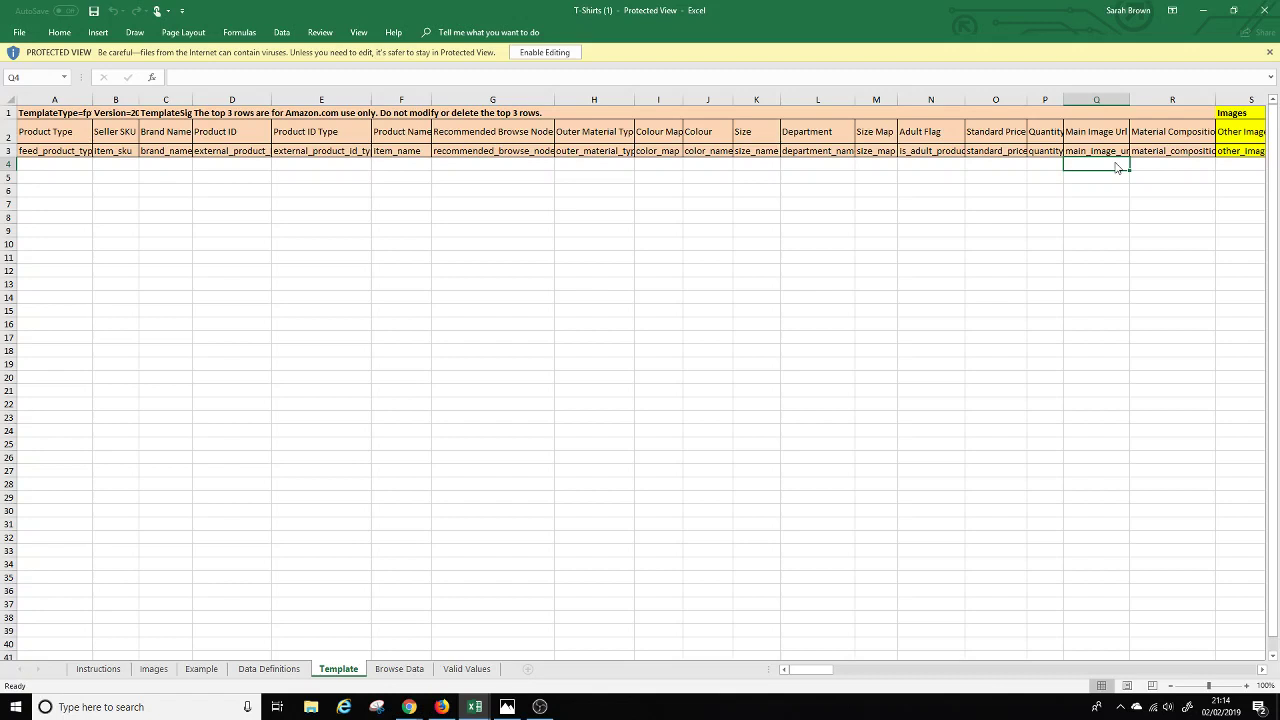
{"action": "left_click", "coordinate": [1263, 10]}
Close the filled T-Shirts workbook without saving and scroll back up Add Products via Upload.
{"action": "left_click", "coordinate": [1265, 10]}
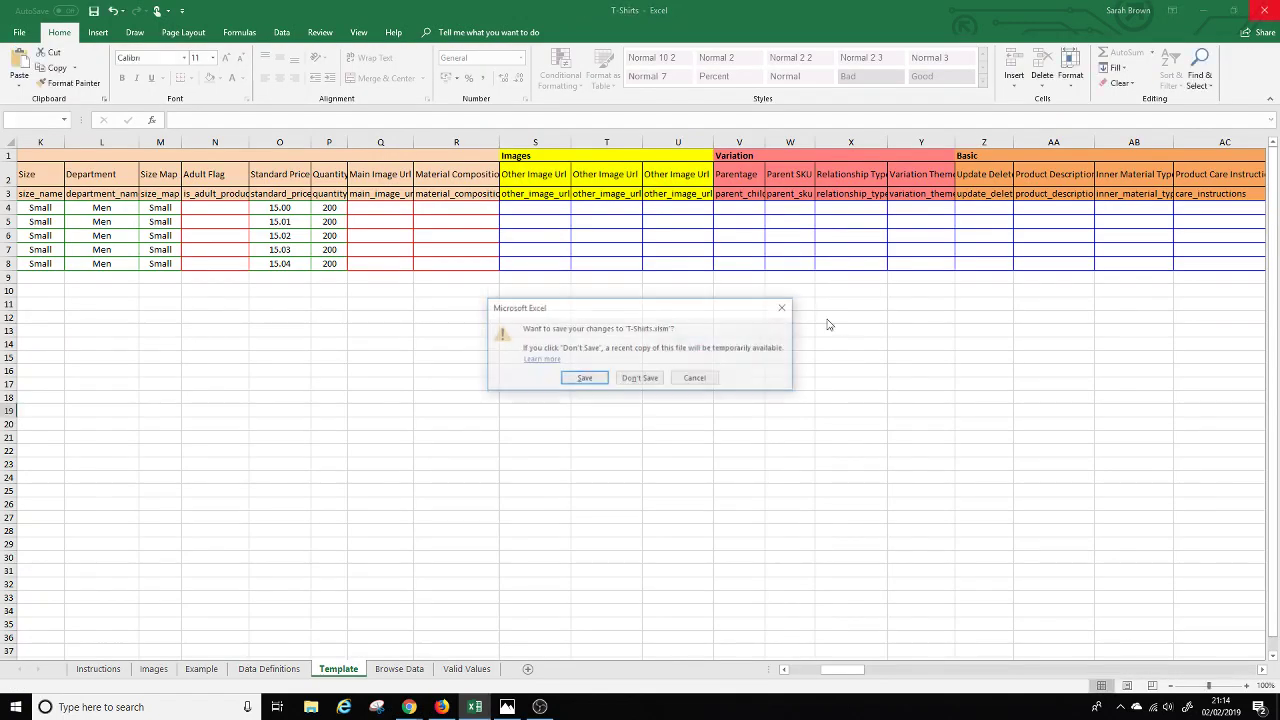
{"action": "left_click", "coordinate": [641, 378]}
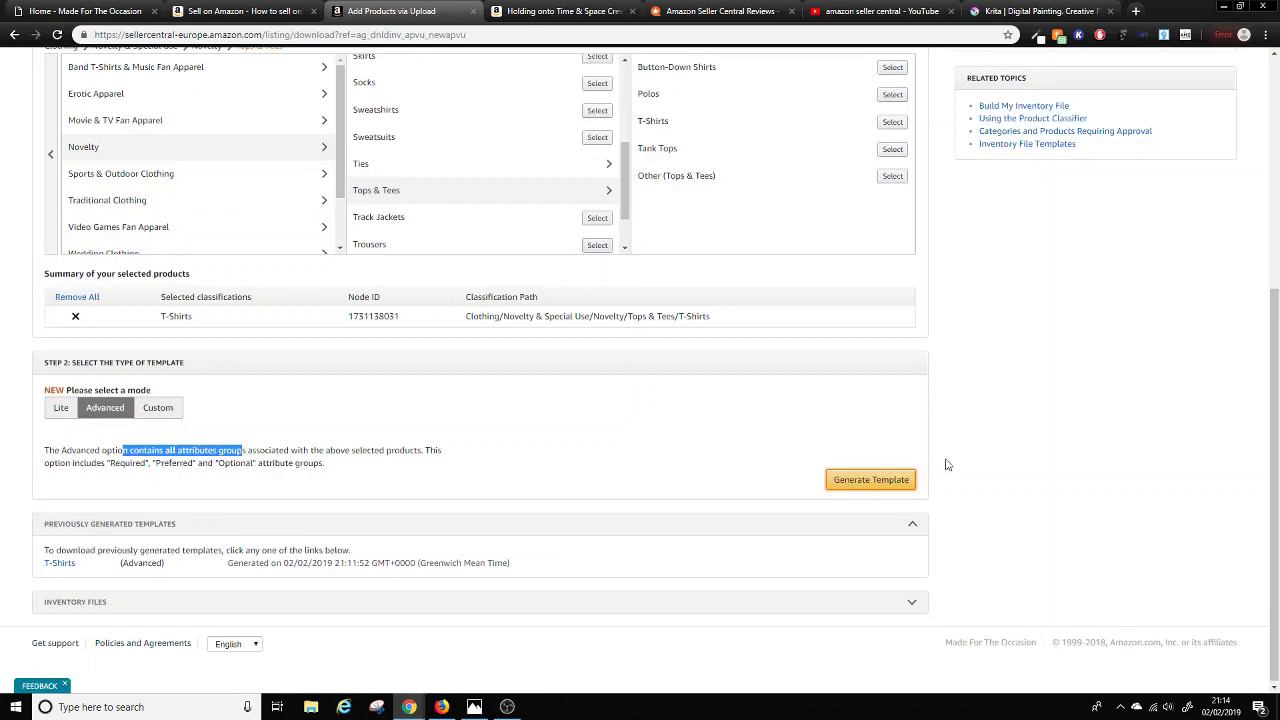
{"action": "scroll", "coordinate": [1051, 455], "scroll_direction": "up", "scroll_amount": 5}
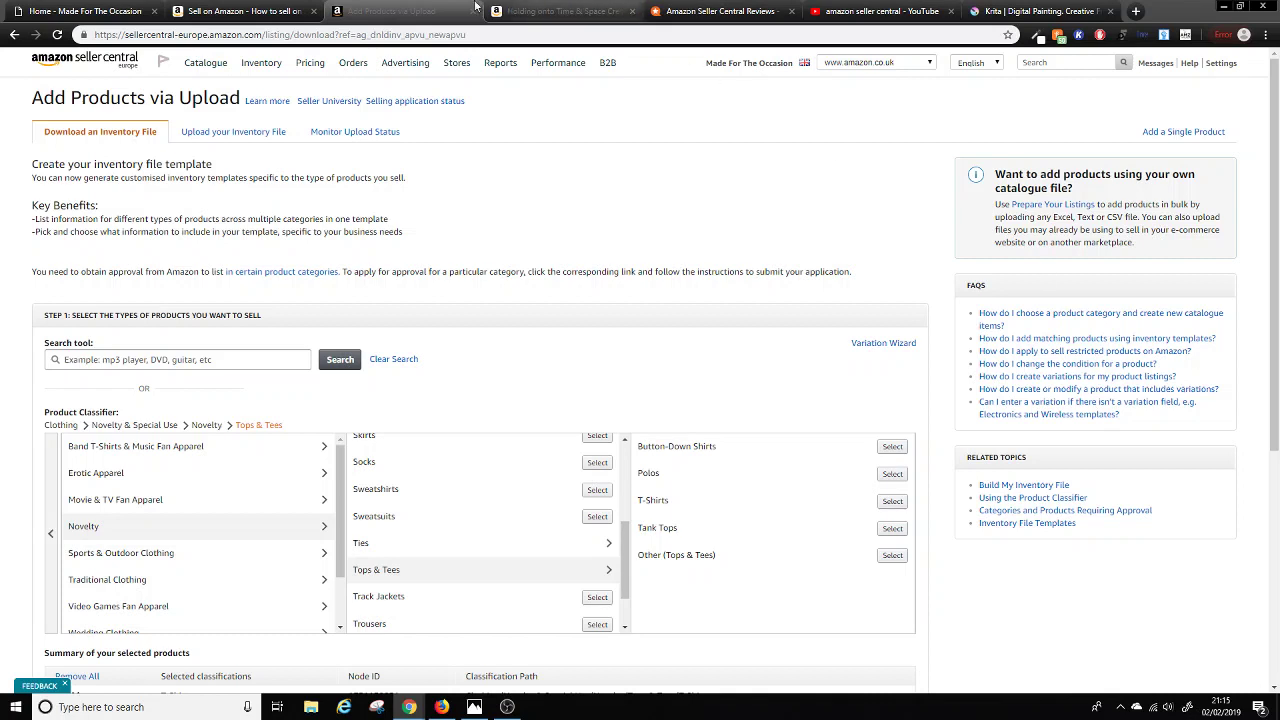
{"action": "mouse_move", "coordinate": [277, 68]}
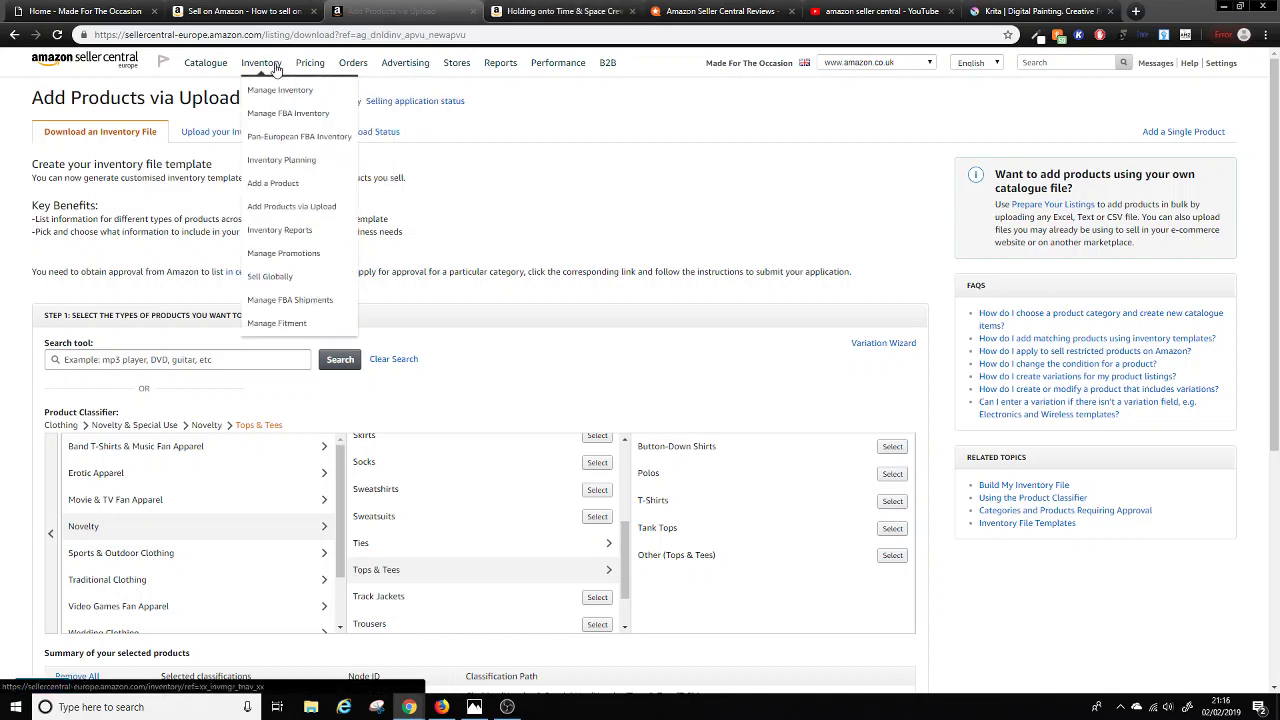
Open Manage Inventory showing the two T-shirt parent listings with 20 and 5 variations.
{"action": "left_click", "coordinate": [281, 90]}
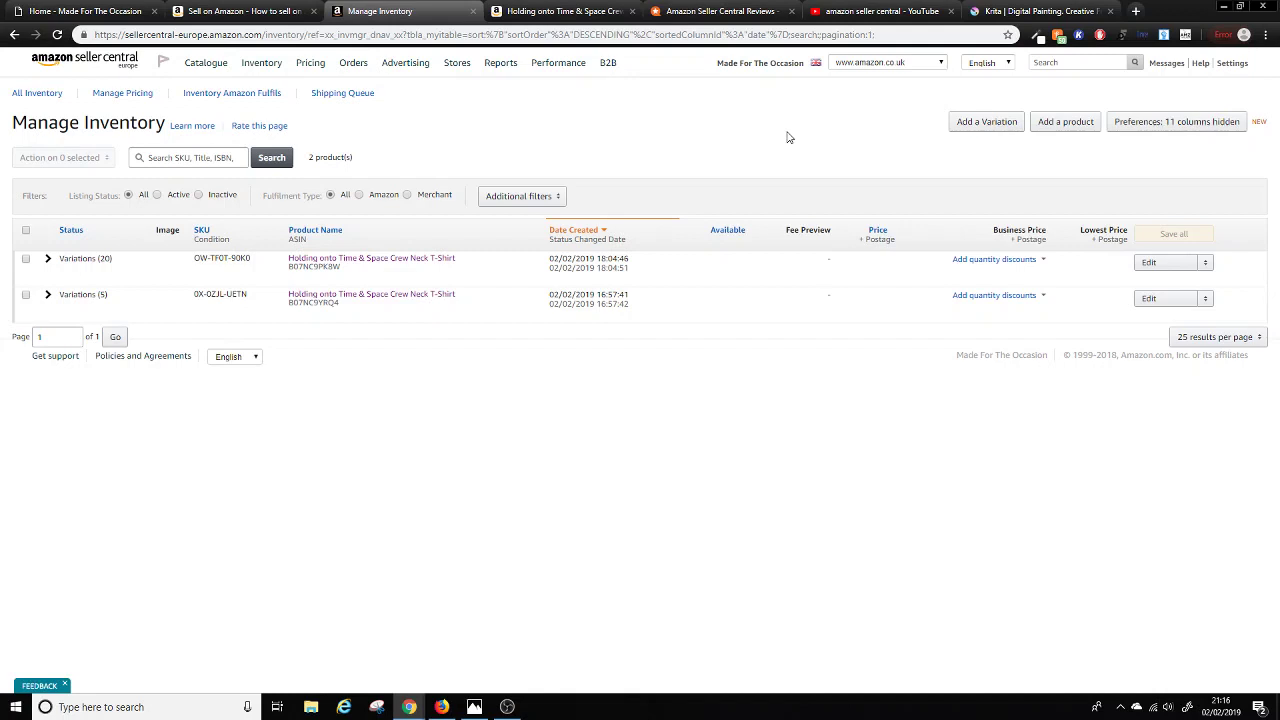
Review the Offer tab of the 20-variation T-shirt listing, then go back to the Seller Central home page.
{"action": "left_click", "coordinate": [1149, 262]}
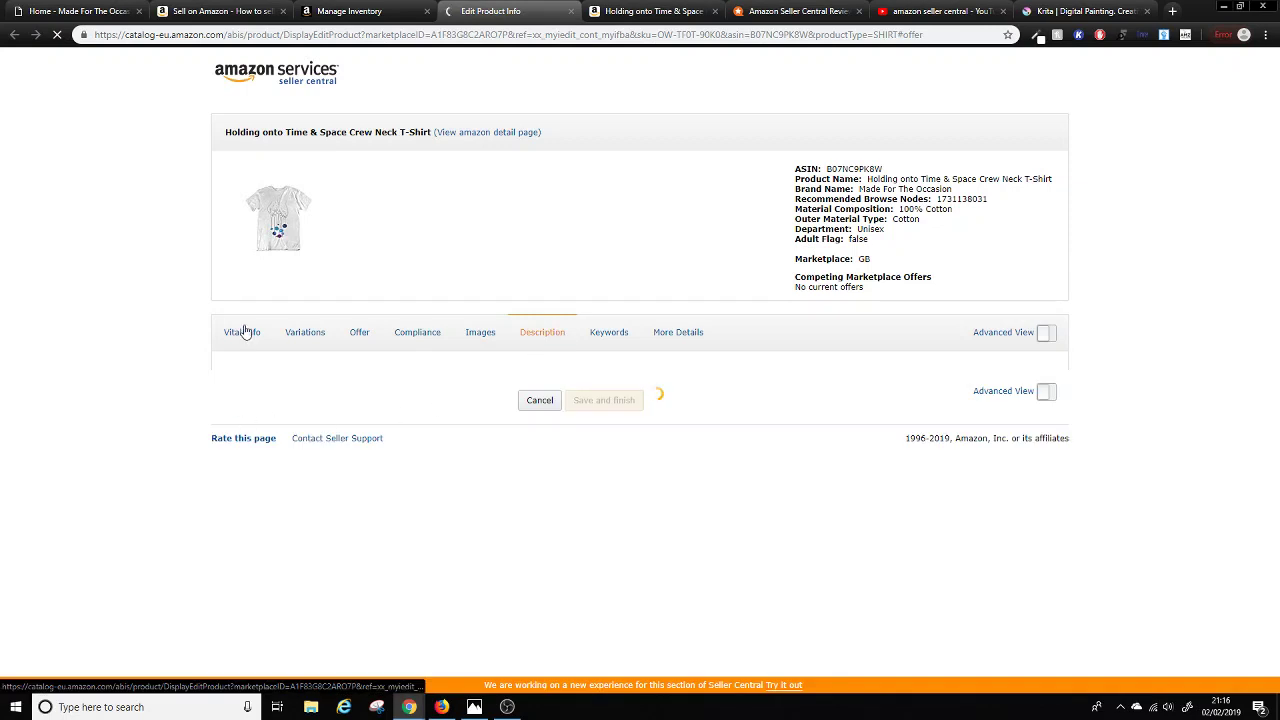
{"action": "left_click", "coordinate": [356, 336]}
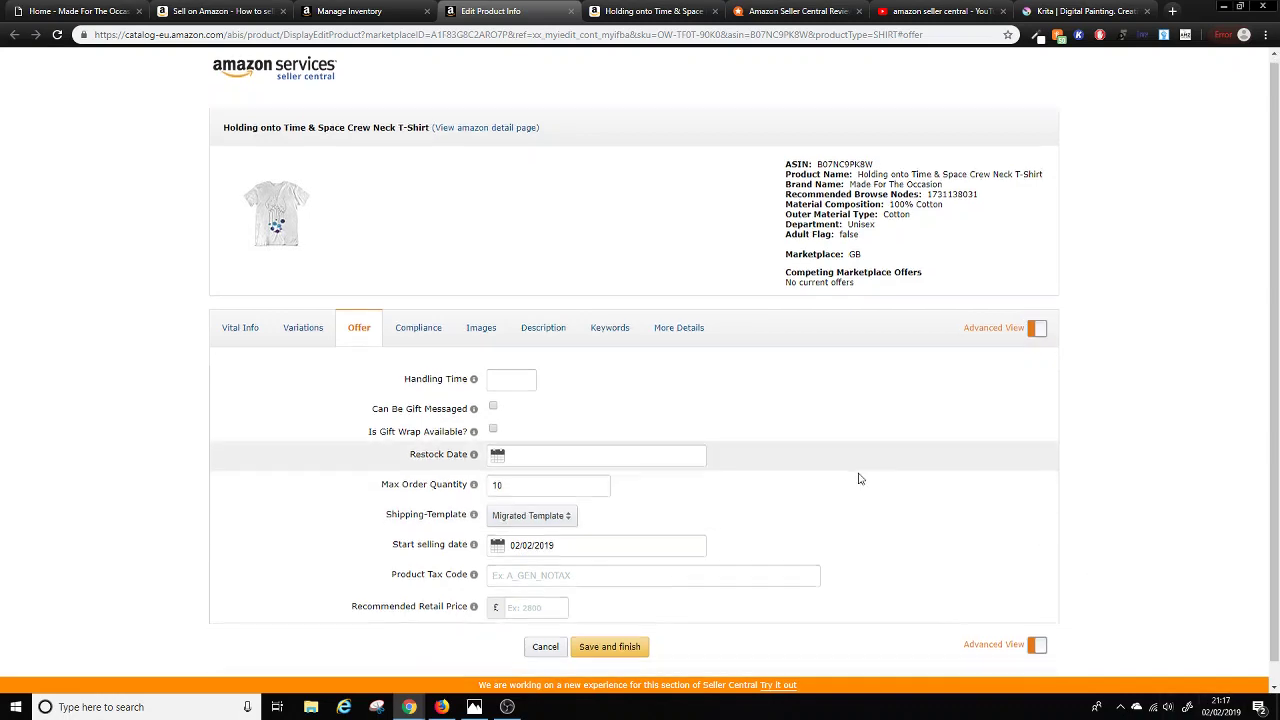
{"action": "scroll", "coordinate": [869, 491], "scroll_direction": "down", "scroll_amount": 2}
{"action": "scroll", "coordinate": [869, 491], "scroll_direction": "up", "scroll_amount": 2}
{"action": "left_click", "coordinate": [244, 81]}
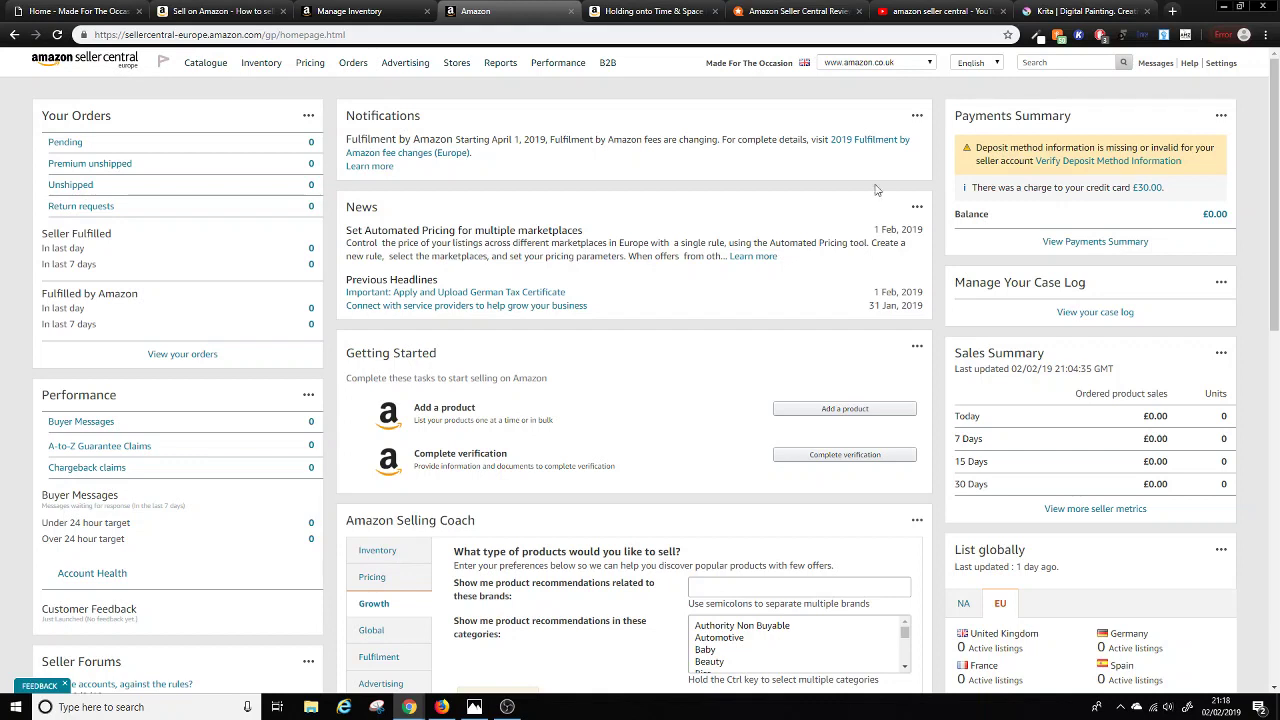
Switch to the Sitejabber tab with 163 Amazon Seller Central reviews, 151 of them one-star.
{"action": "left_click", "coordinate": [791, 11]}
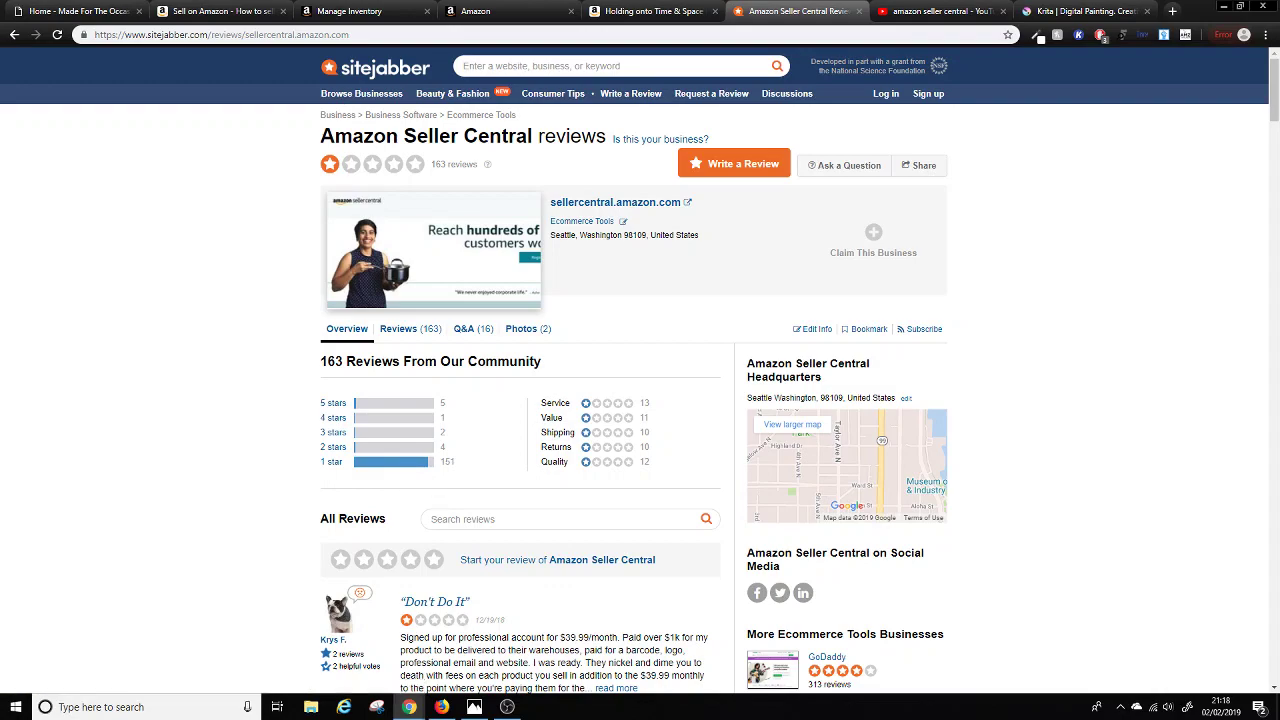
Scroll through the one-star reviews and expand the full 'Don't Do It' review.
{"action": "scroll", "coordinate": [600, 572], "scroll_direction": "down", "scroll_amount": 3}
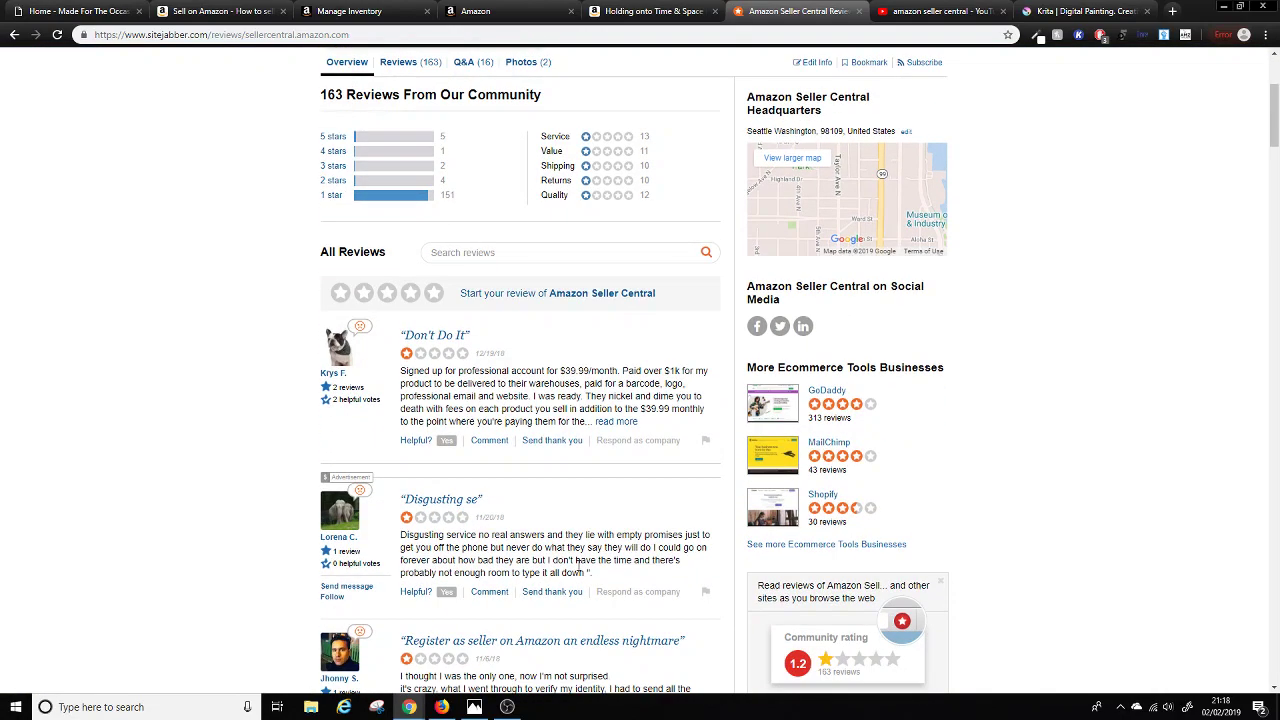
{"action": "scroll", "coordinate": [577, 570], "scroll_direction": "down", "scroll_amount": 1}
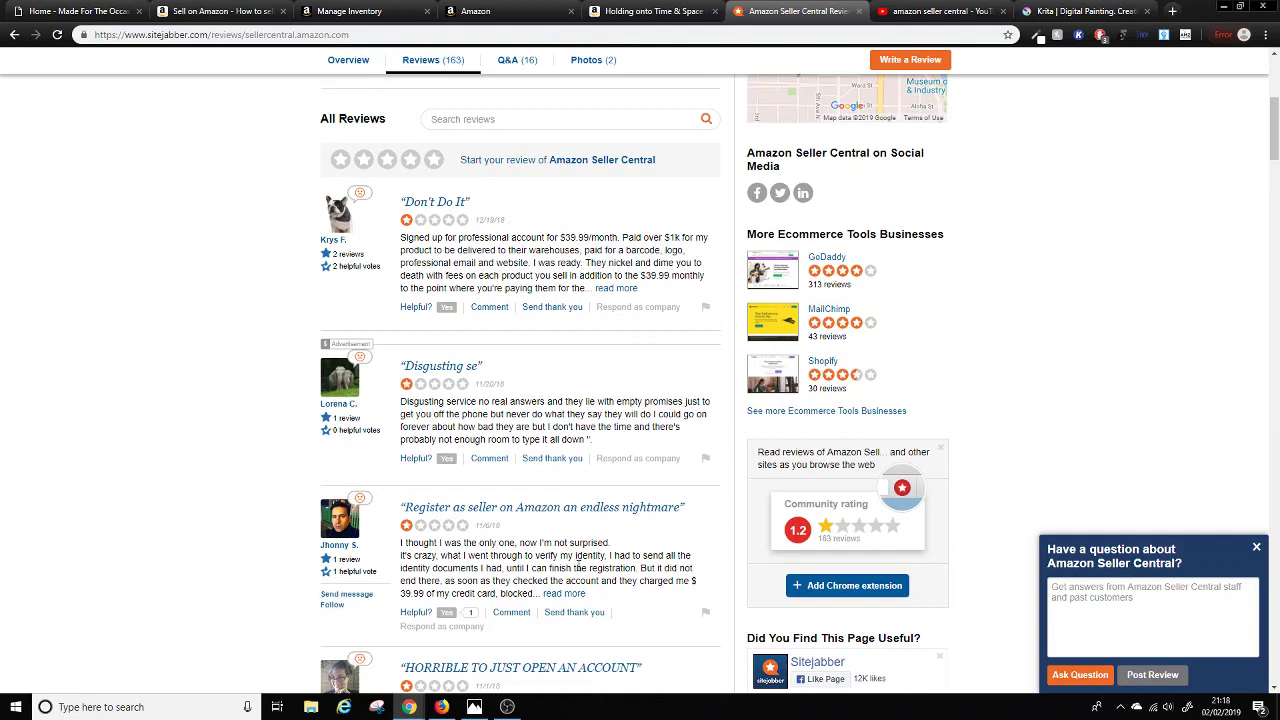
{"action": "scroll", "coordinate": [577, 570], "scroll_direction": "down", "scroll_amount": 1}
{"action": "scroll", "coordinate": [577, 570], "scroll_direction": "down", "scroll_amount": 1}
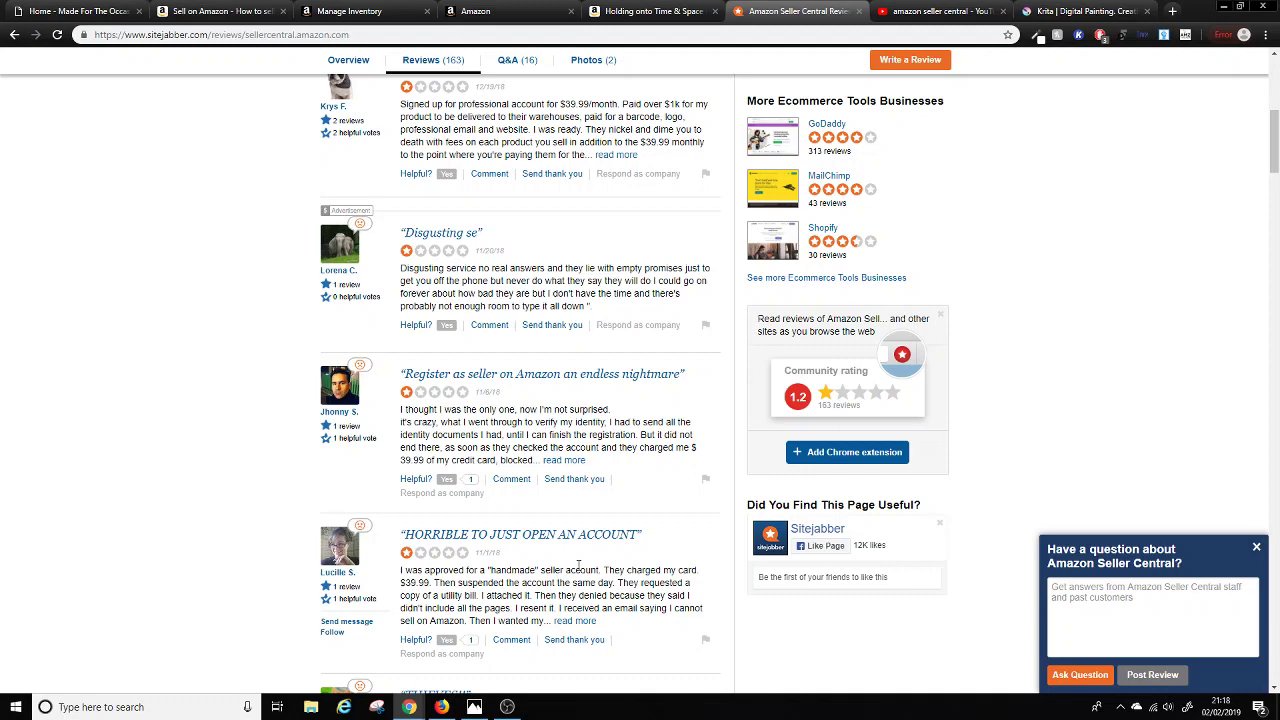
{"action": "scroll", "coordinate": [577, 565], "scroll_direction": "down", "scroll_amount": 2}
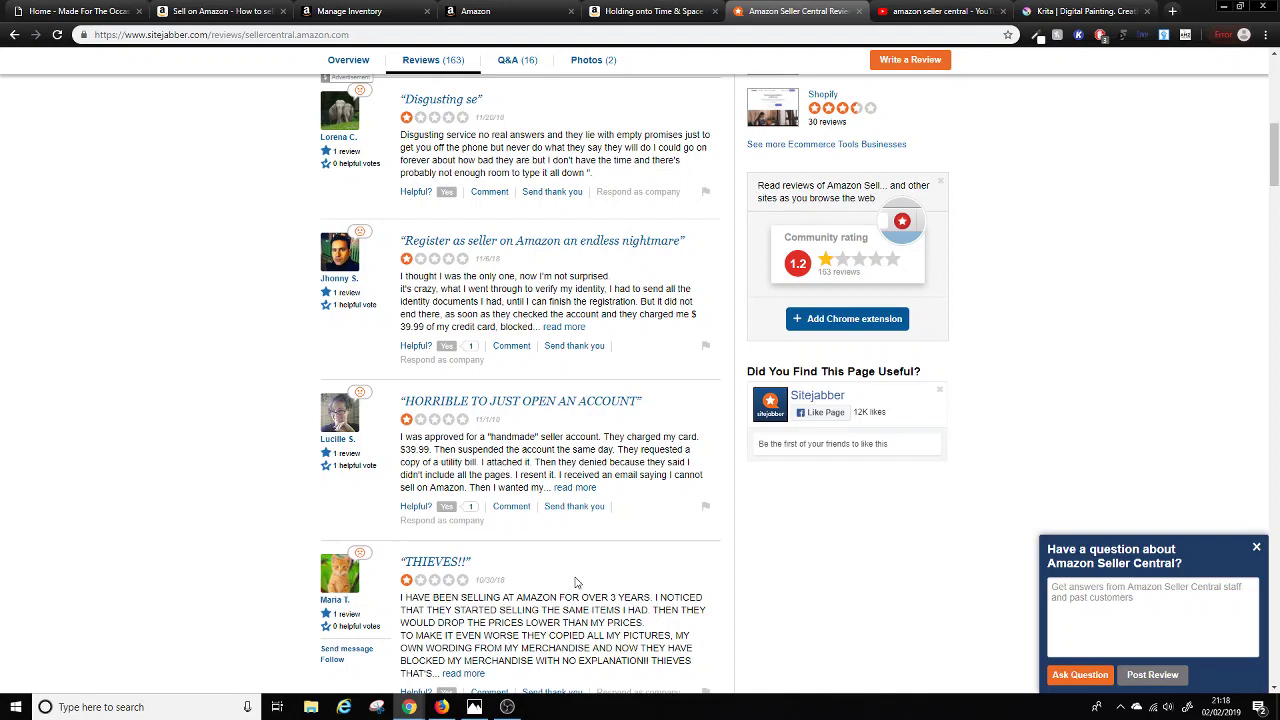
{"action": "scroll", "coordinate": [576, 582], "scroll_direction": "down", "scroll_amount": 3}
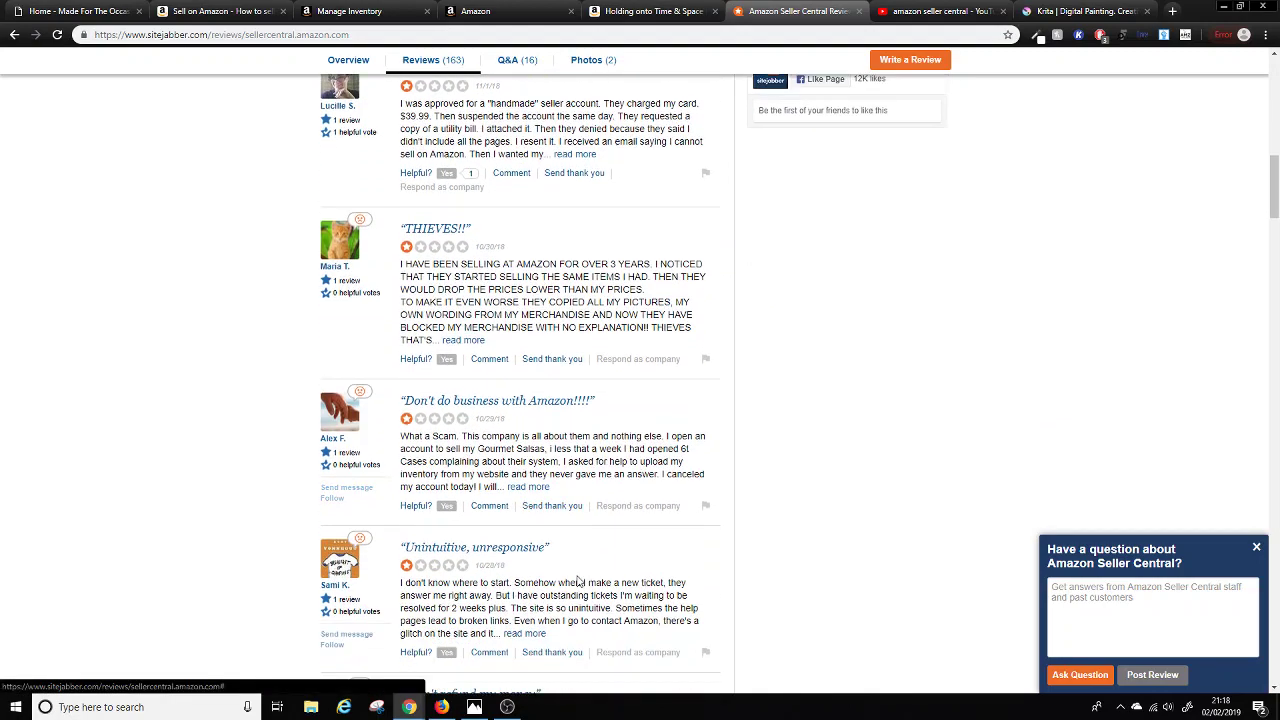
{"action": "scroll", "coordinate": [576, 582], "scroll_direction": "up", "scroll_amount": 7}
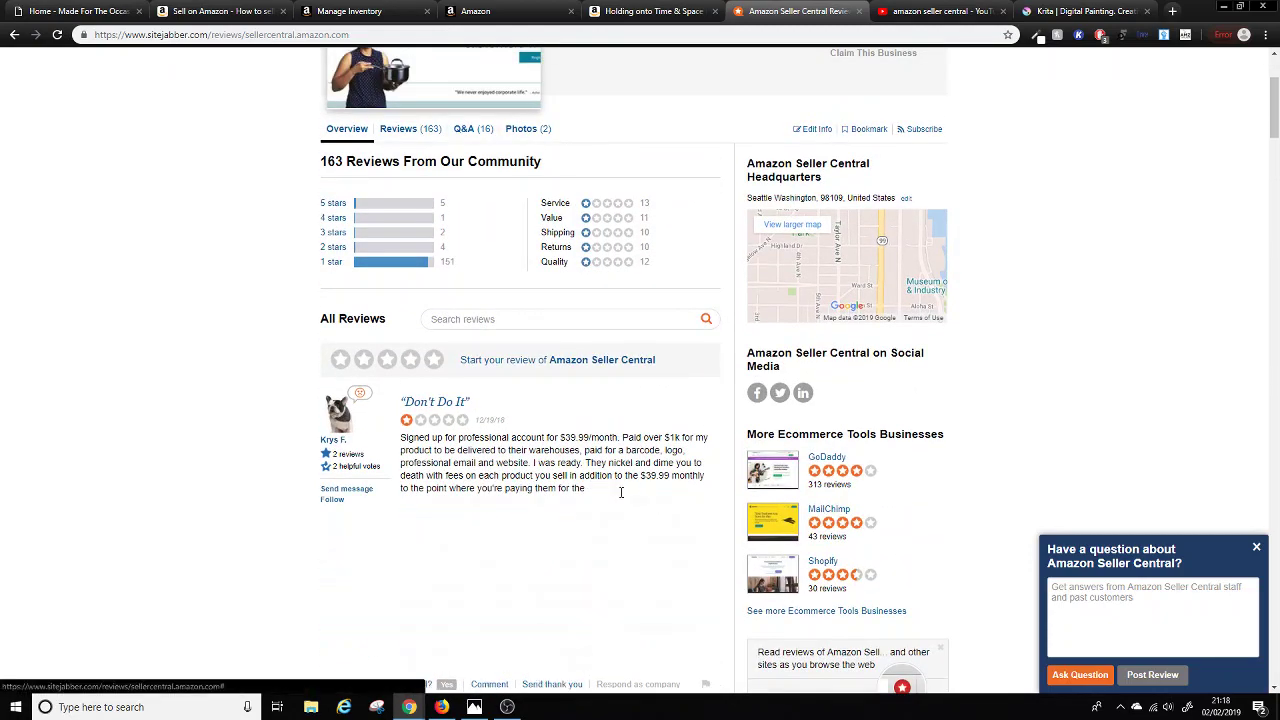
{"action": "left_click", "coordinate": [614, 489]}
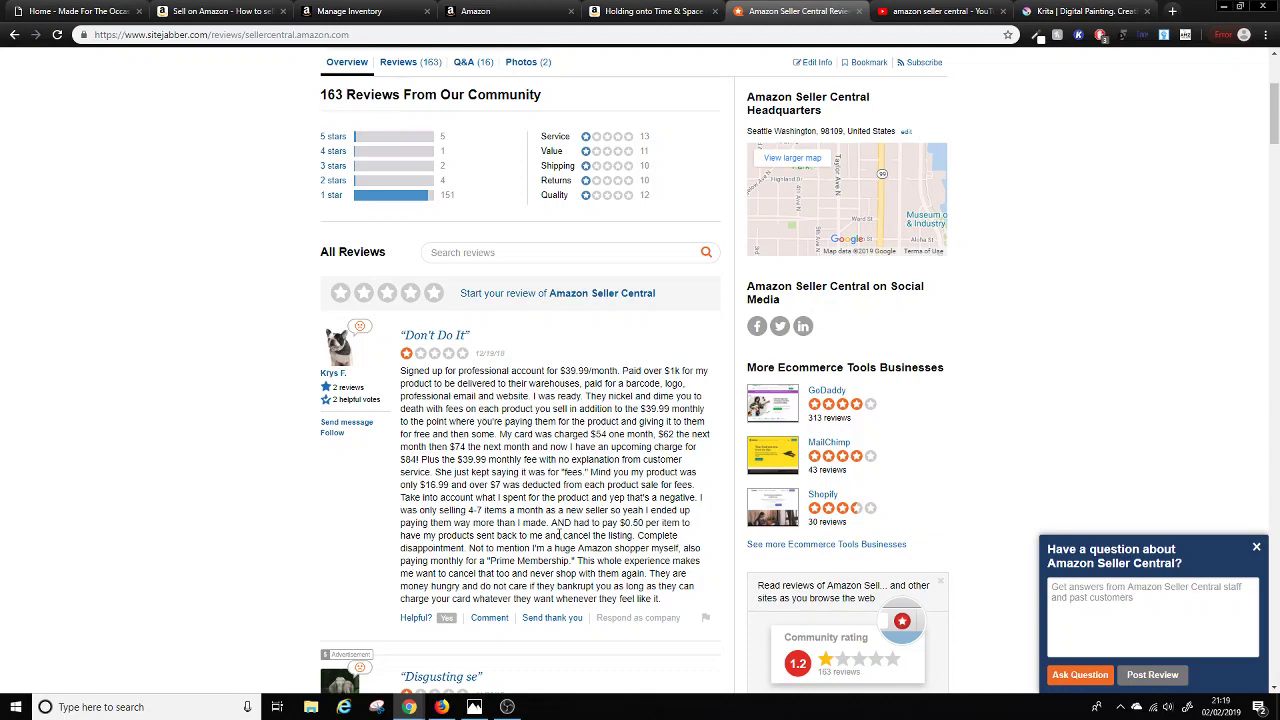
Read the remaining complaints, including 'THIEVES!!' and 'Won't refund my money', then switch to the Sell on Amazon guide.
{"action": "scroll", "coordinate": [559, 535], "scroll_direction": "down", "scroll_amount": 1}
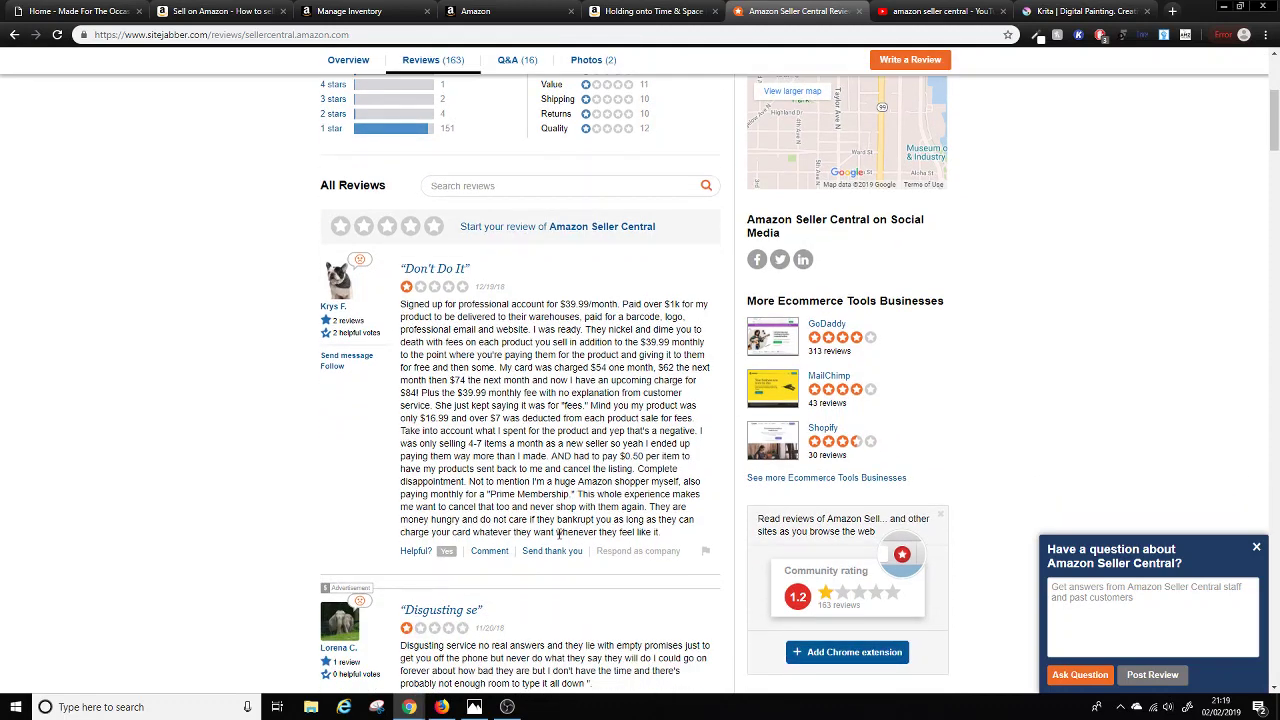
{"action": "scroll", "coordinate": [559, 535], "scroll_direction": "down", "scroll_amount": 8}
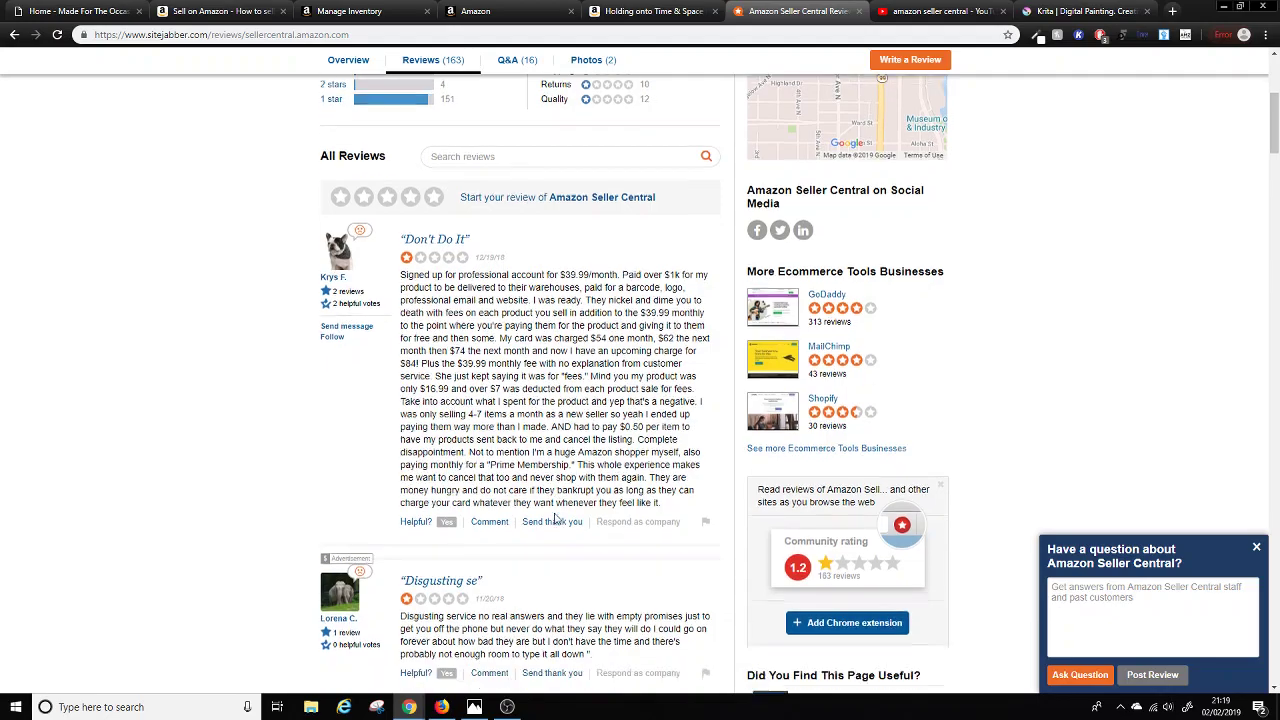
{"action": "scroll", "coordinate": [558, 518], "scroll_direction": "down", "scroll_amount": 9}
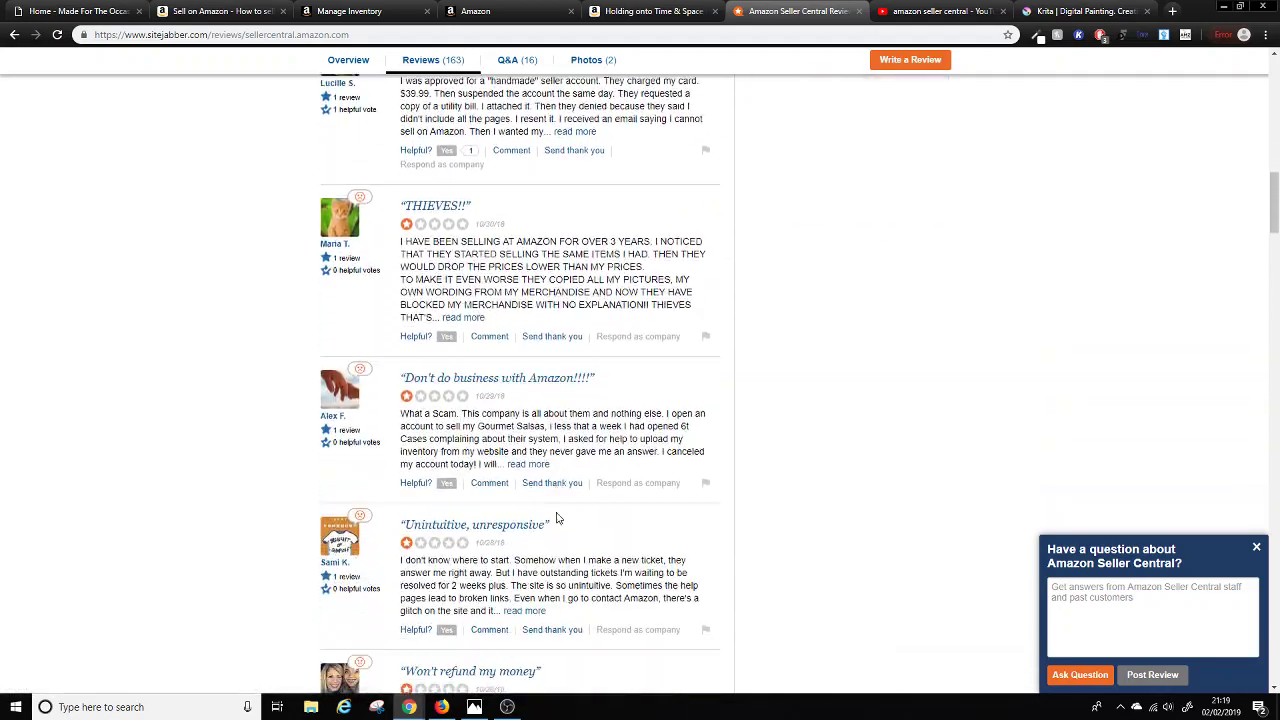
{"action": "scroll", "coordinate": [558, 516], "scroll_direction": "up", "scroll_amount": 18}
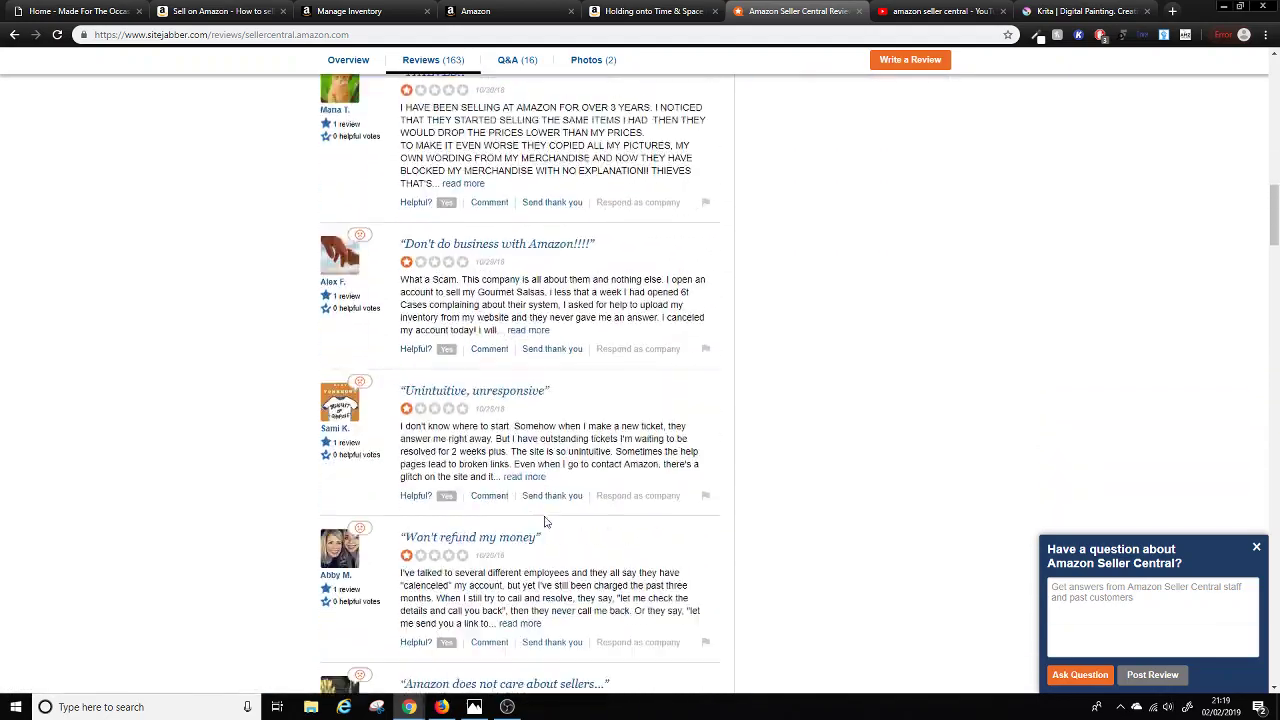
{"action": "scroll", "coordinate": [520, 521], "scroll_direction": "down", "scroll_amount": 3}
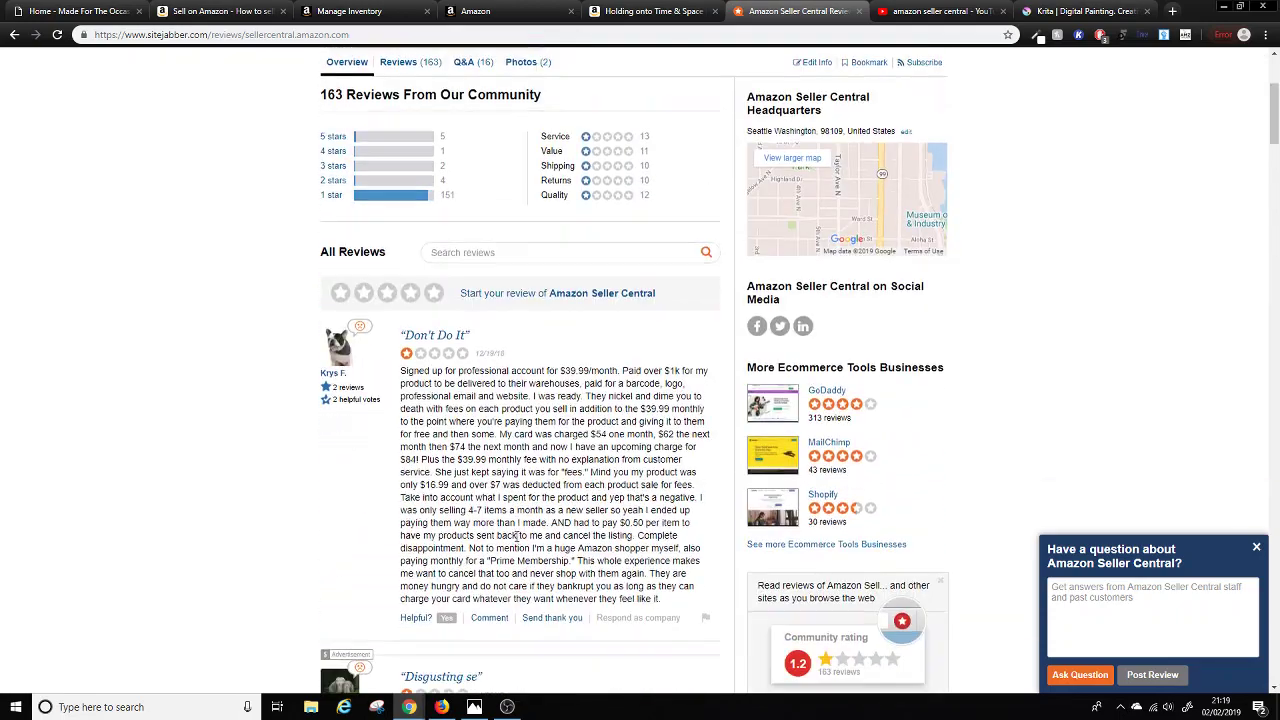
{"action": "left_click", "coordinate": [218, 8]}
Check the T-shirt inventory and the Catalogue > Add Products page, return to the dashboard, then go to Sell on Amazon.
{"action": "left_click", "coordinate": [345, 10]}
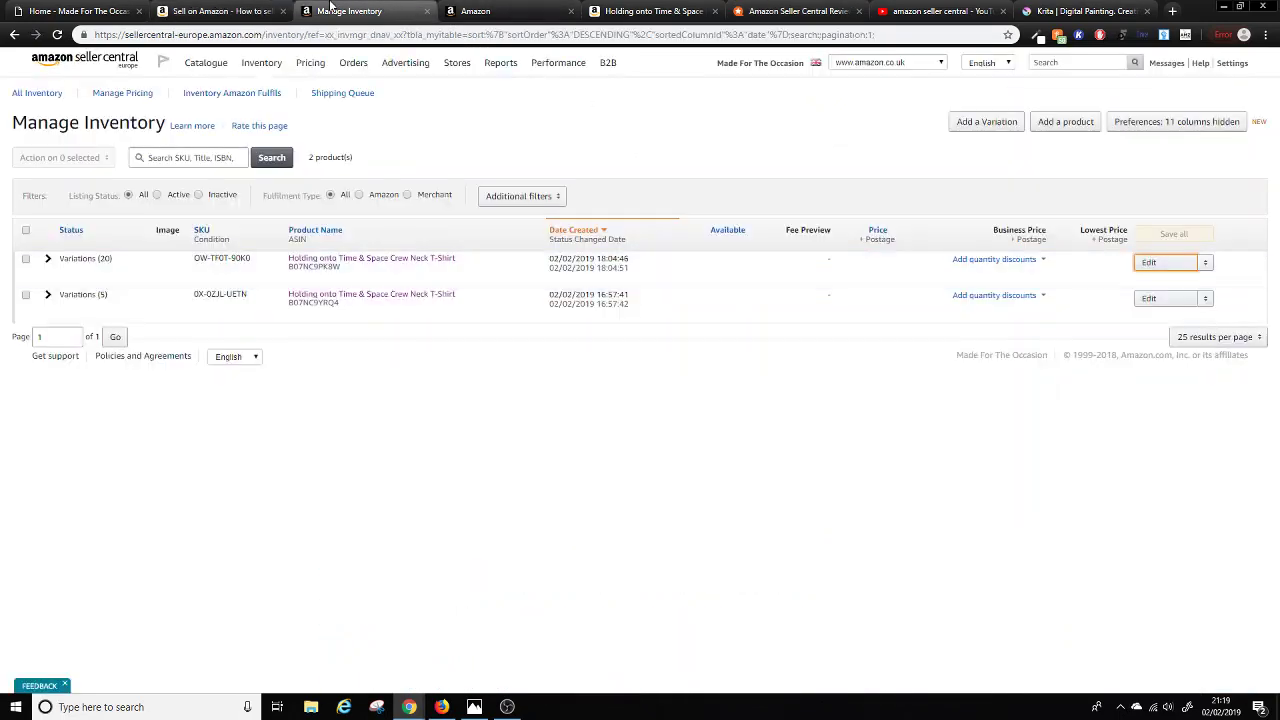
{"action": "mouse_move", "coordinate": [205, 62]}
{"action": "left_click", "coordinate": [214, 90]}
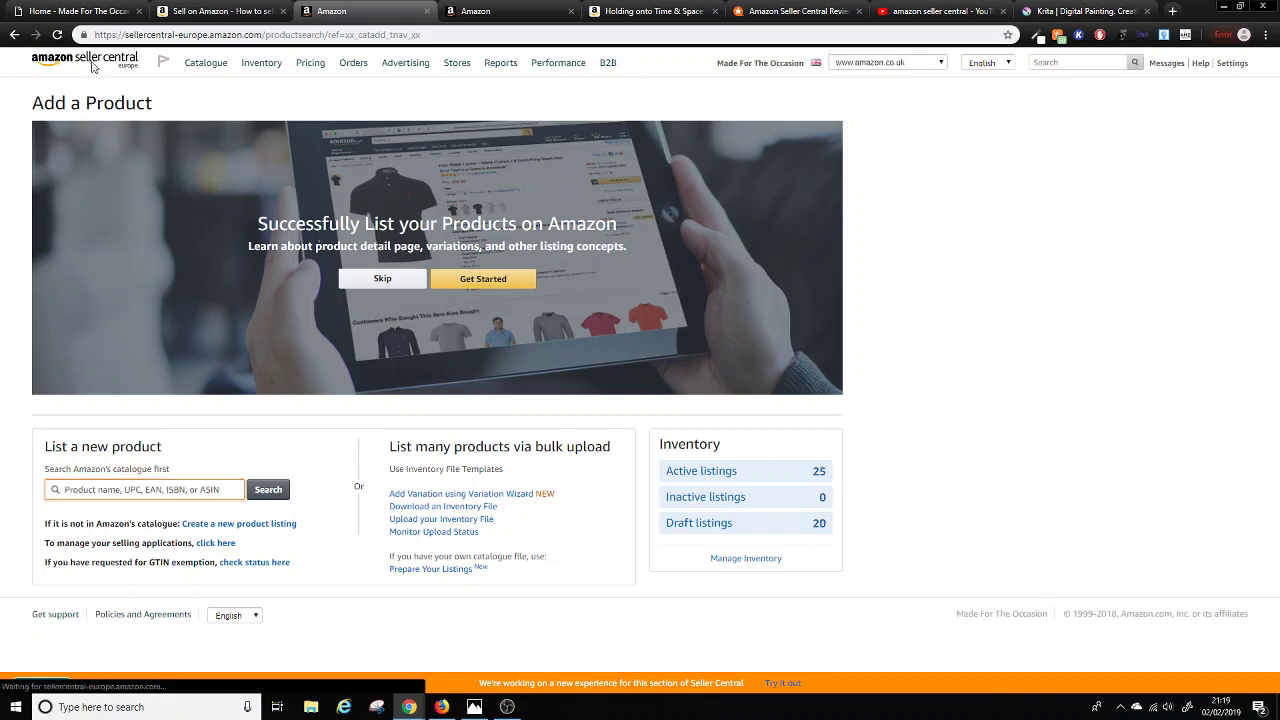
{"action": "left_click", "coordinate": [125, 67]}
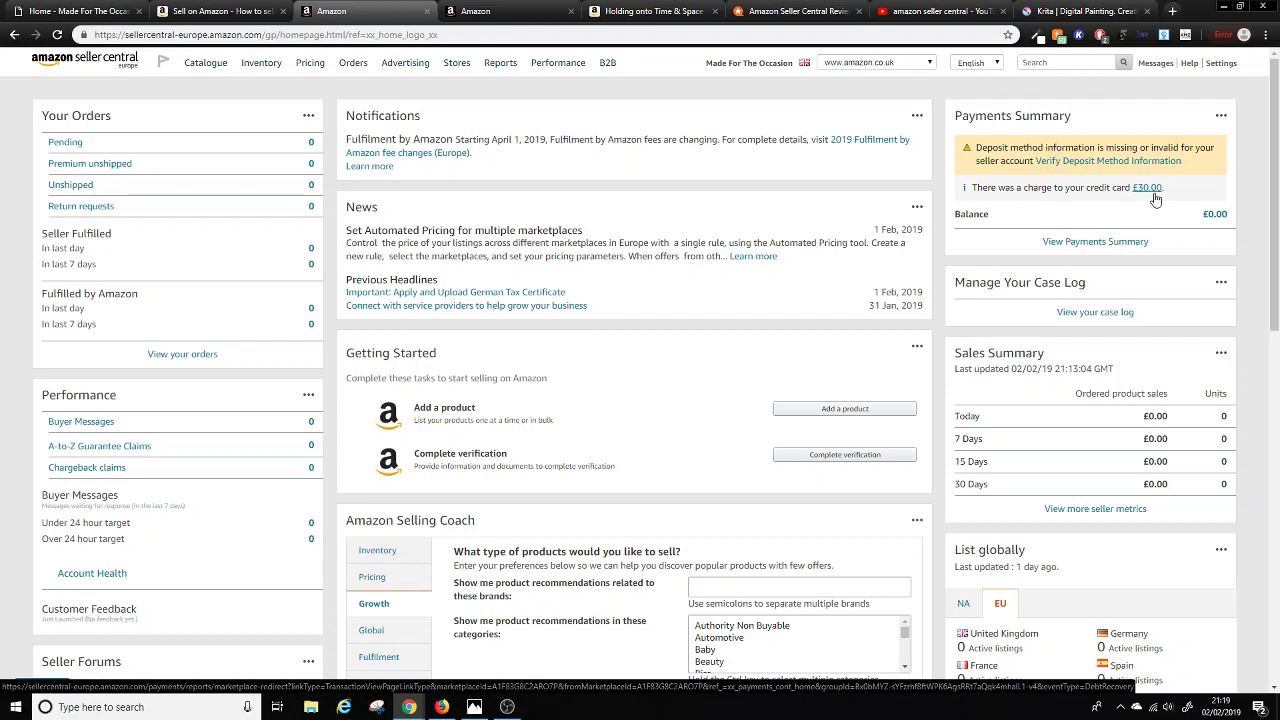
{"action": "left_click", "coordinate": [218, 11]}
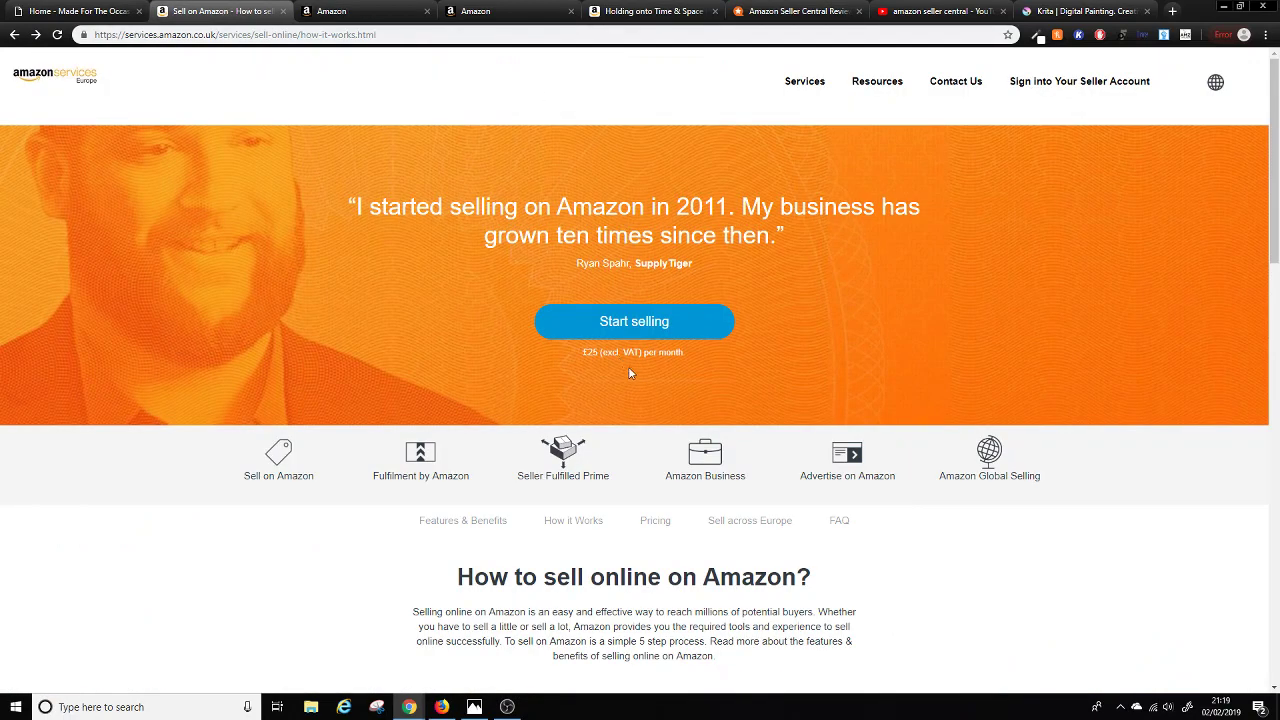
Return to the Seller Central dashboard showing the £30.00 charge and £0.00 balance.
{"action": "left_click", "coordinate": [340, 11]}
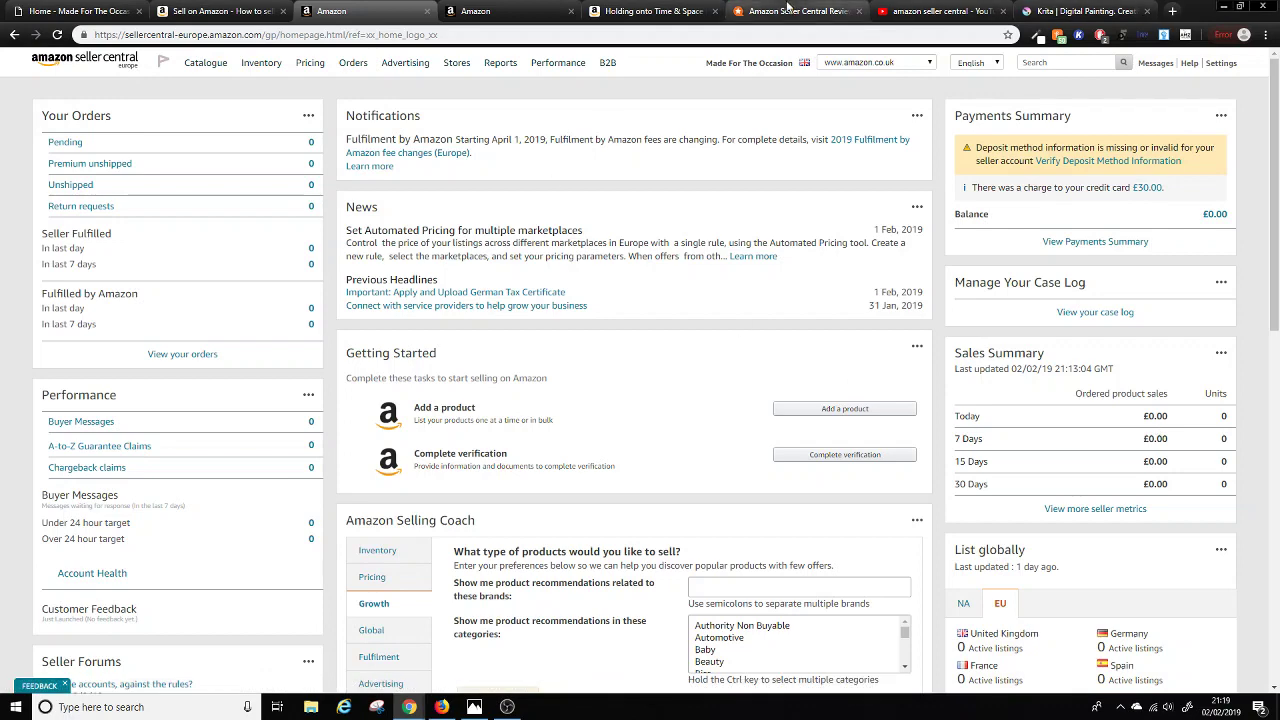
Go back to the Sitejabber Amazon Seller Central reviews tab.
{"action": "left_click", "coordinate": [846, 8]}
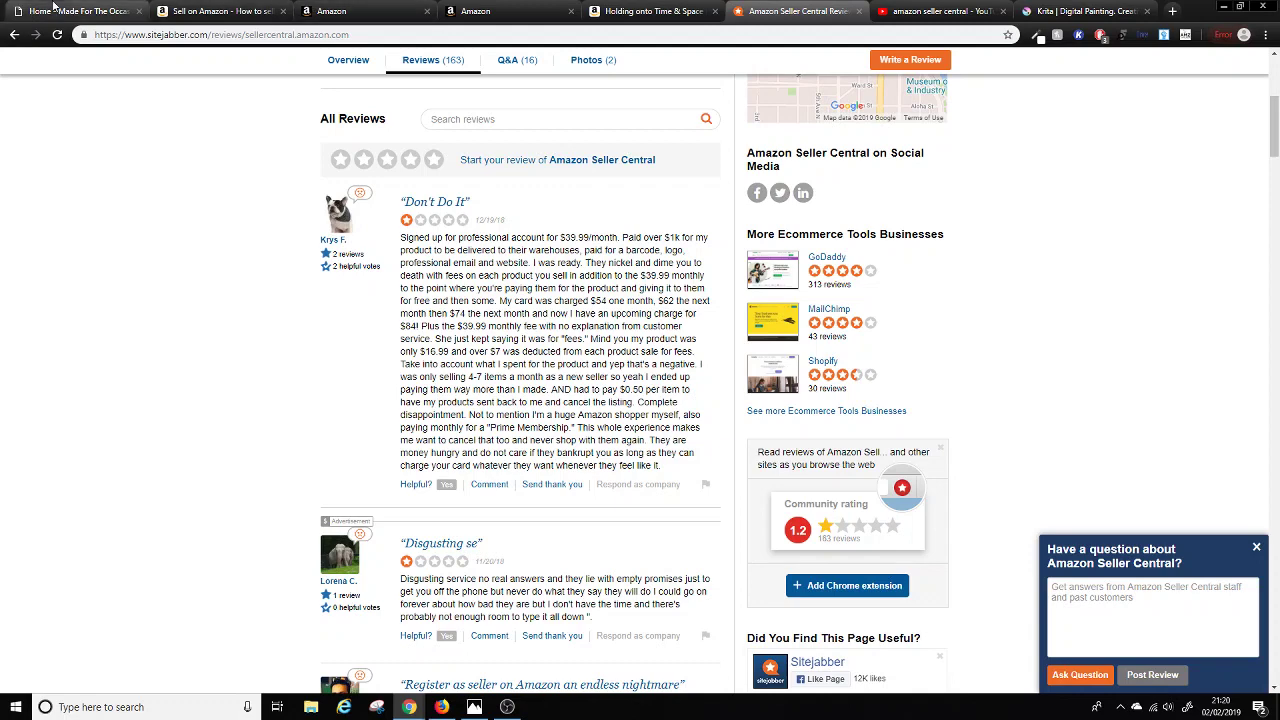
Bring up the Made For The Occasion shop homepage with its 'Personalising for any occasion' banner.
{"action": "left_click", "coordinate": [54, 8]}
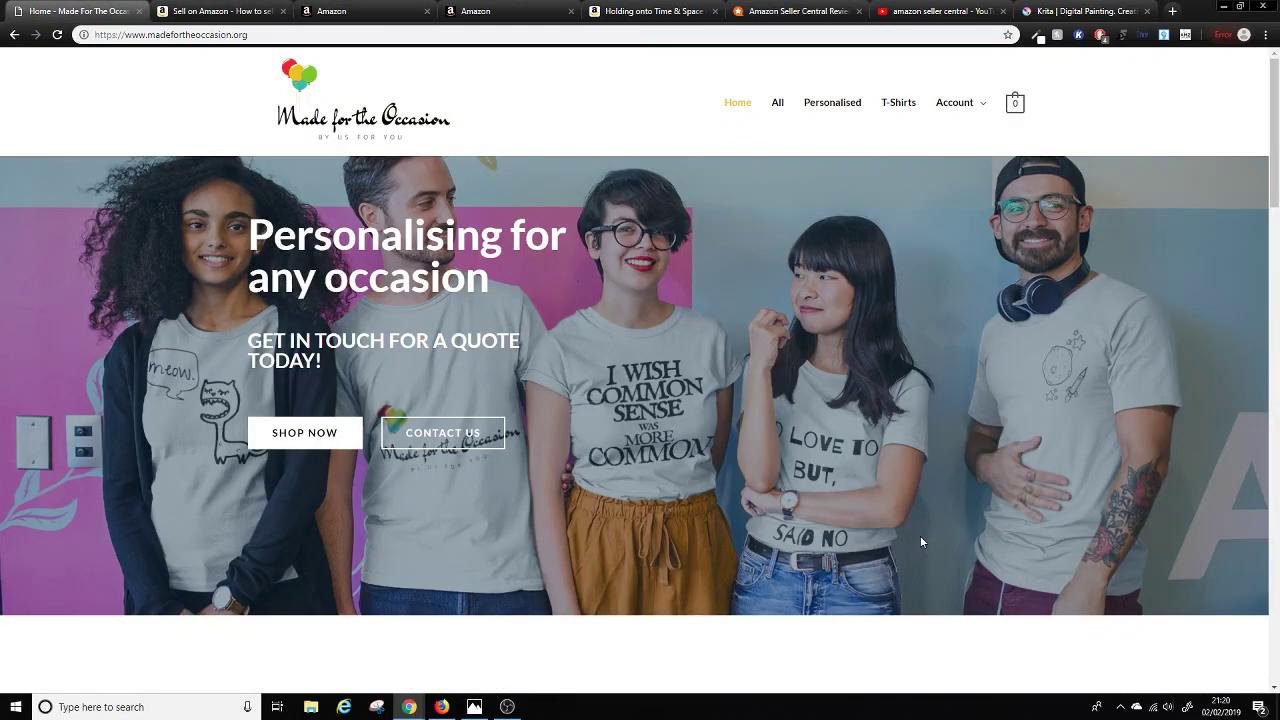